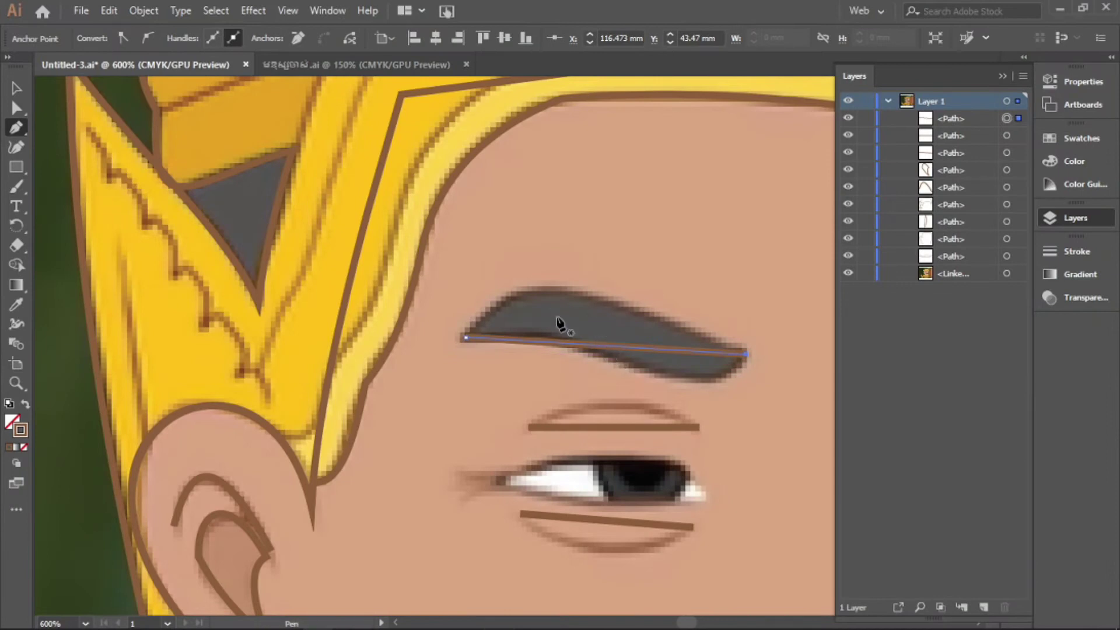
- Switch to the Anchor Point Tool (Shift+C) to bend the eyebrow's straight segments into curves
key("shift+c")
- Curve the eyebrow segment, then draw a second eyebrow line and bend it along the brow
left_click_drag(589, 344, 598, 298)
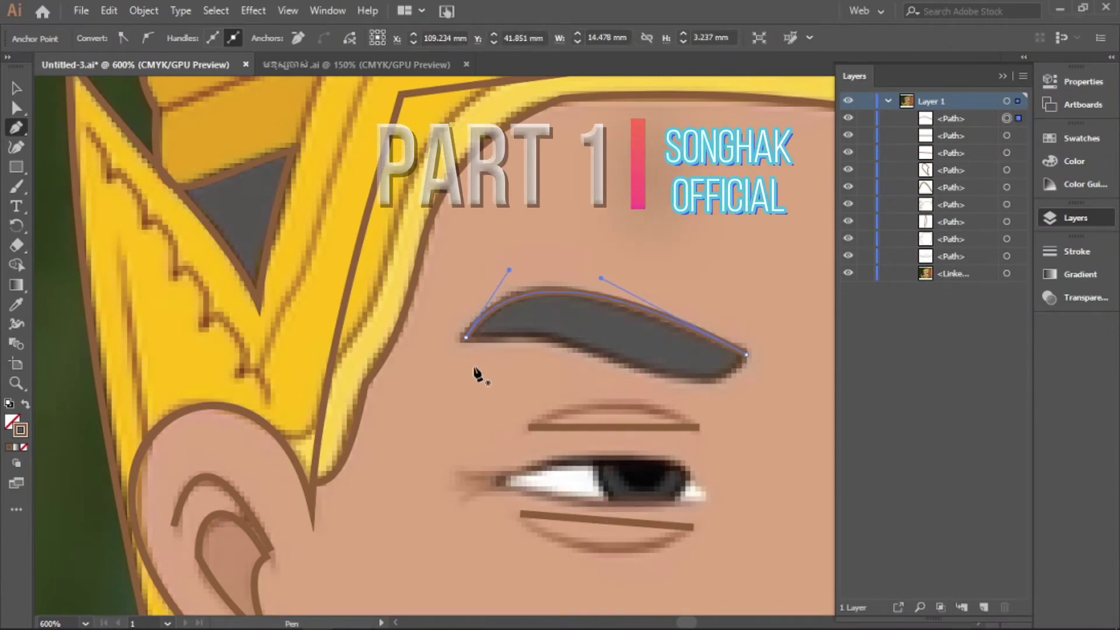
left_click(467, 340)
left_click(16, 127)
left_click(743, 352)
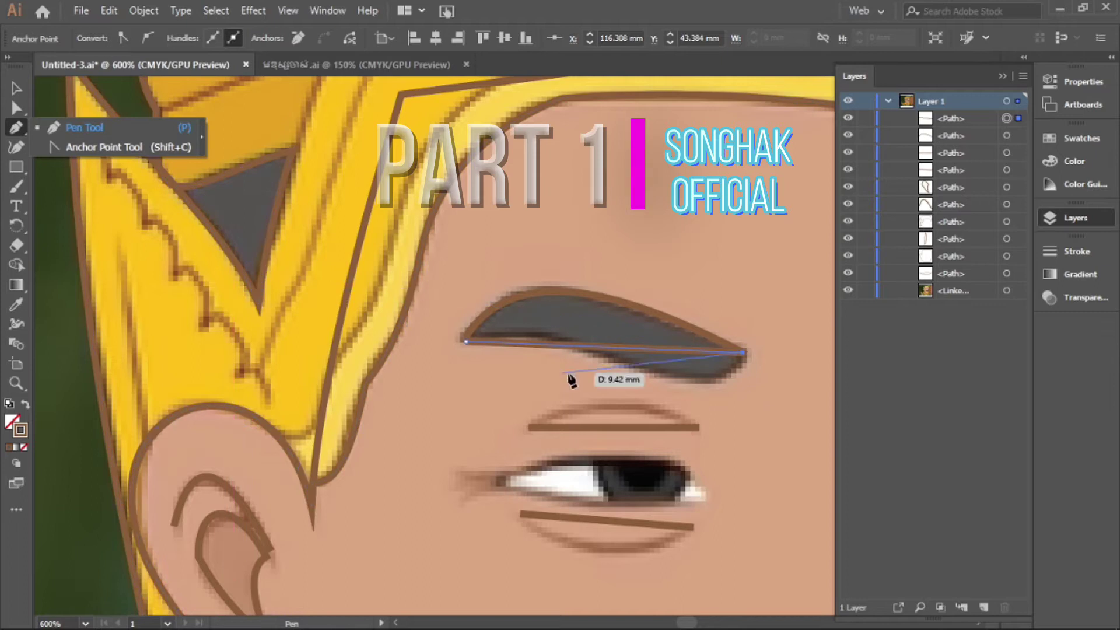
left_click_drag(684, 411, 689, 402)
left_click_drag(510, 270, 528, 260)
- Arc the eye crease and under-eye lines, and trace the crease under the other eyebrow
left_click_drag(614, 411, 612, 409)
left_click_drag(606, 521, 687, 493)
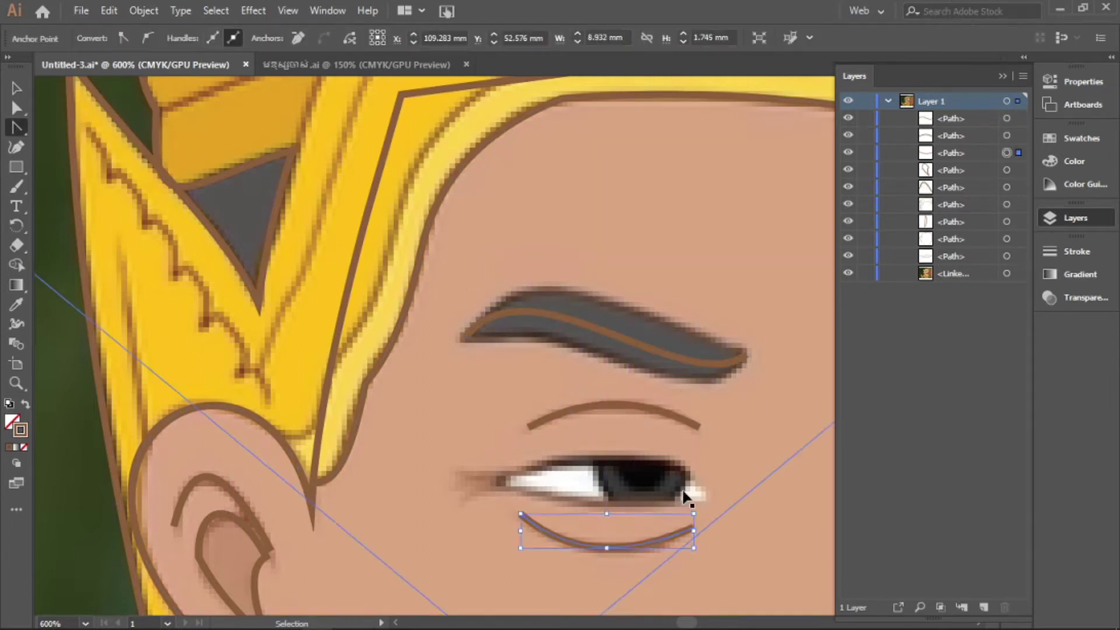
scroll(707, 470, "up", 2)
left_click_drag(15, 130, 64, 126)
left_click(370, 380)
left_click(577, 404)
scroll(584, 373, "up", 3)
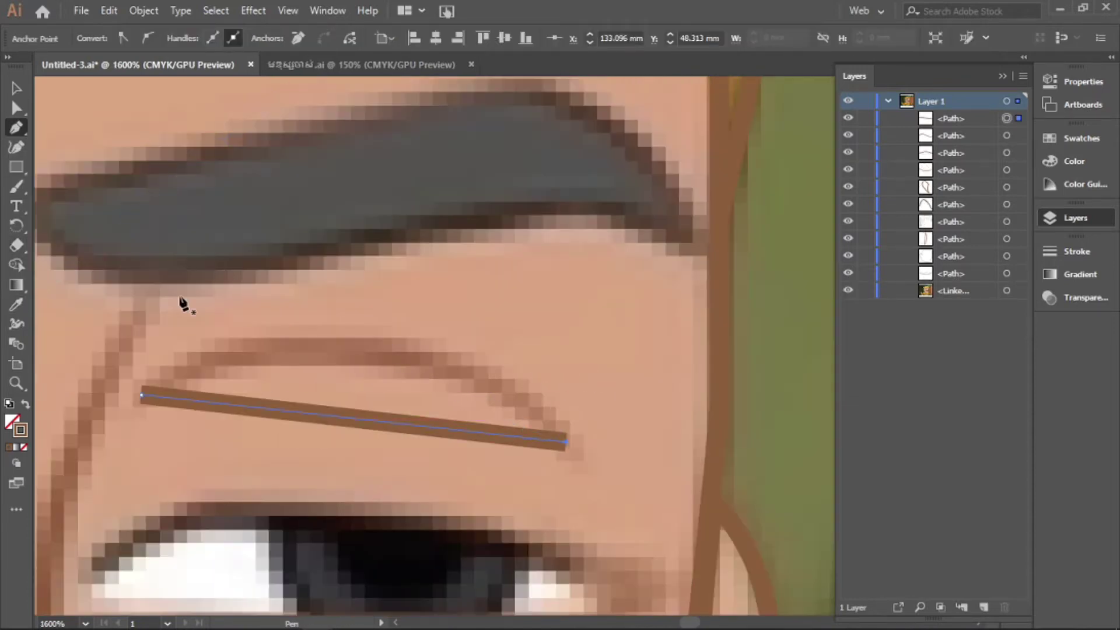
- Trace straight lines along the eyebrow's top edge and under the eye
left_click(179, 299)
scroll(180, 299, "down", 2)
left_click(693, 253)
scroll(216, 356, "down", 2)
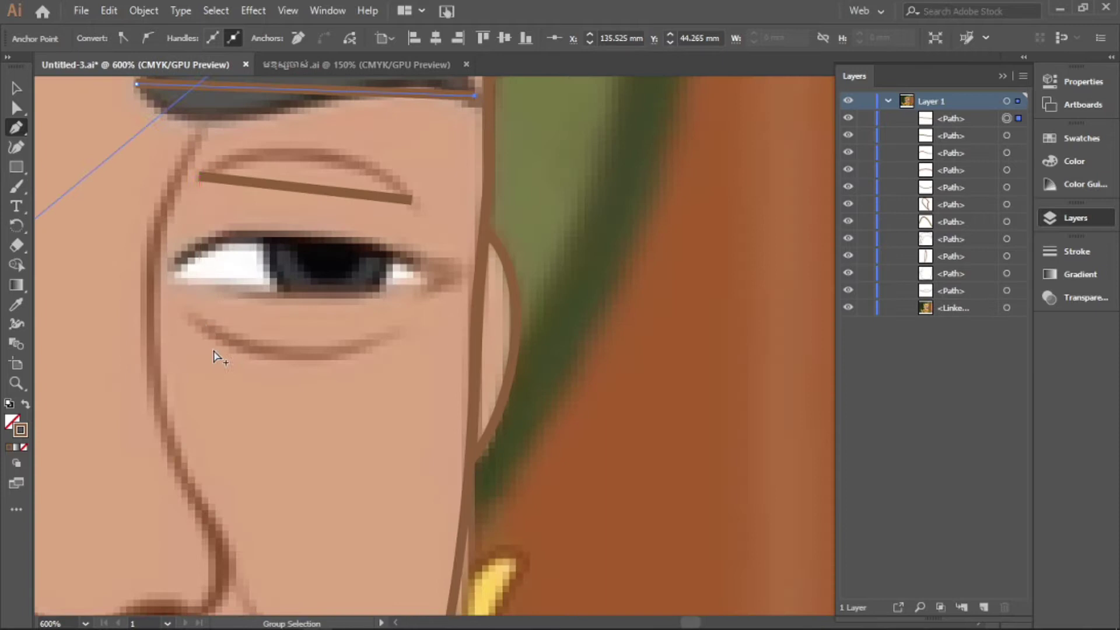
left_click(193, 309)
left_click(412, 317)
scroll(170, 500, "down", 2)
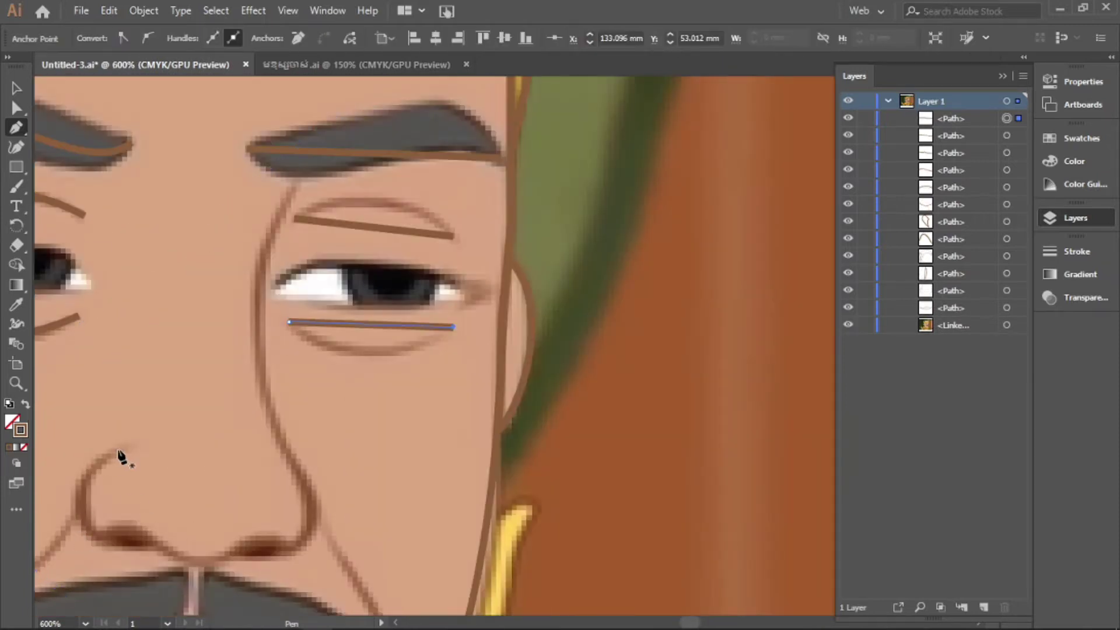
- Trace the nose outline from the nostril up to the brow and curve its bridge
left_click(118, 450)
left_click(123, 525)
left_click(248, 543)
left_click(295, 467)
left_click(295, 187)
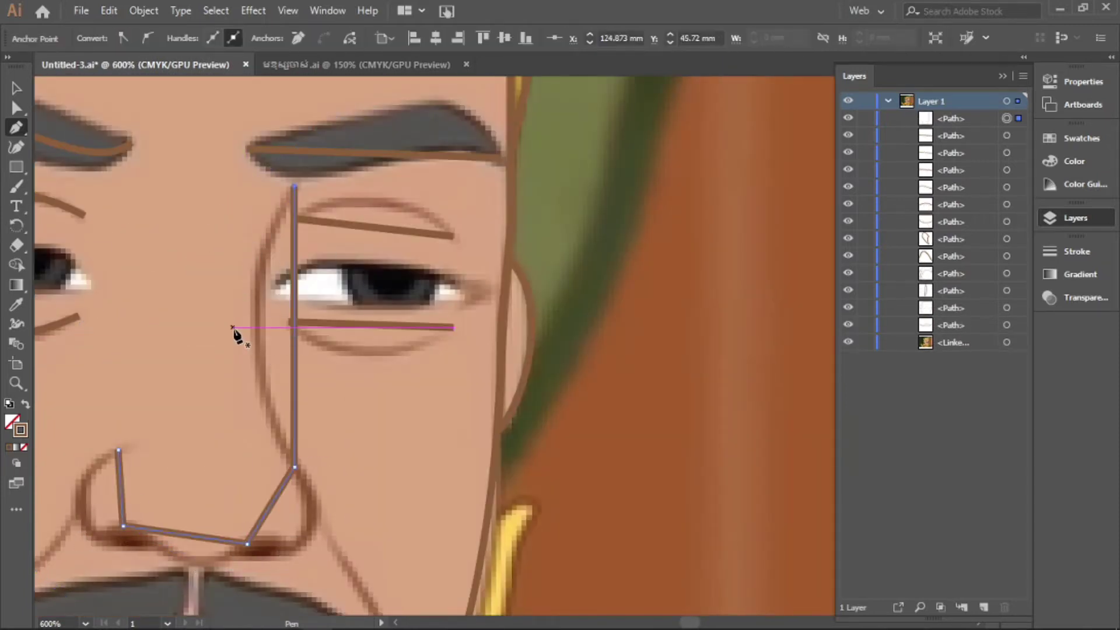
left_click_drag(295, 321, 263, 346)
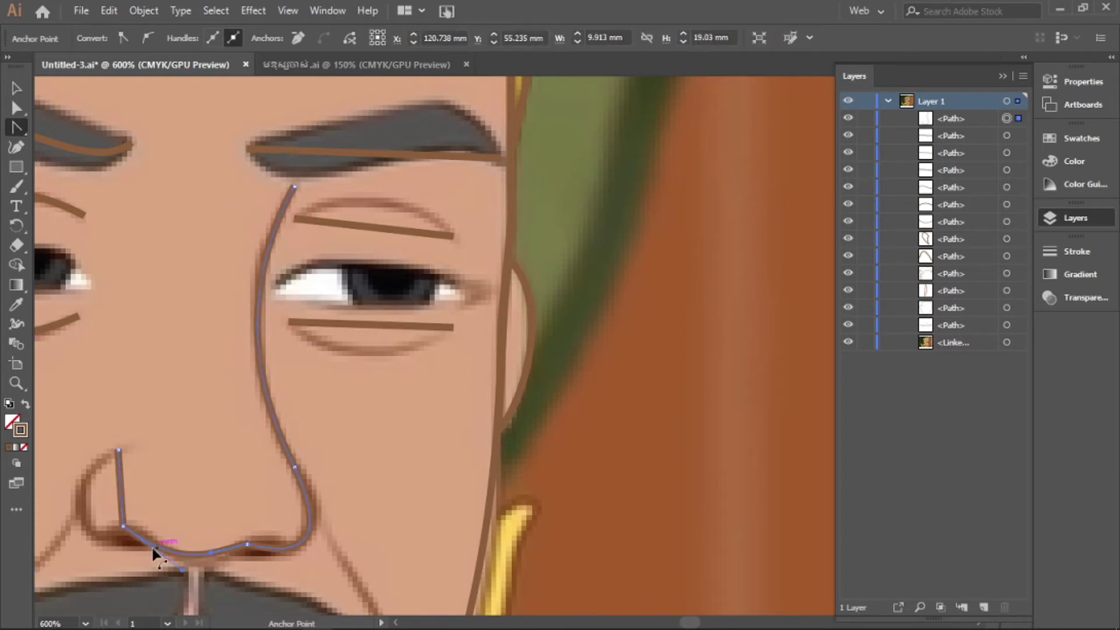
left_click_drag(370, 329, 373, 353)
left_click_drag(393, 227, 376, 198)
mouse_move(411, 153)
left_mouse_down()
mouse_move(415, 112)
mouse_move(467, 96)
left_mouse_up()
scroll(436, 323, "up", 3)
- Give the eyebrow a 10 pt stroke and select the crease, under-eye and nose paths
key("v")
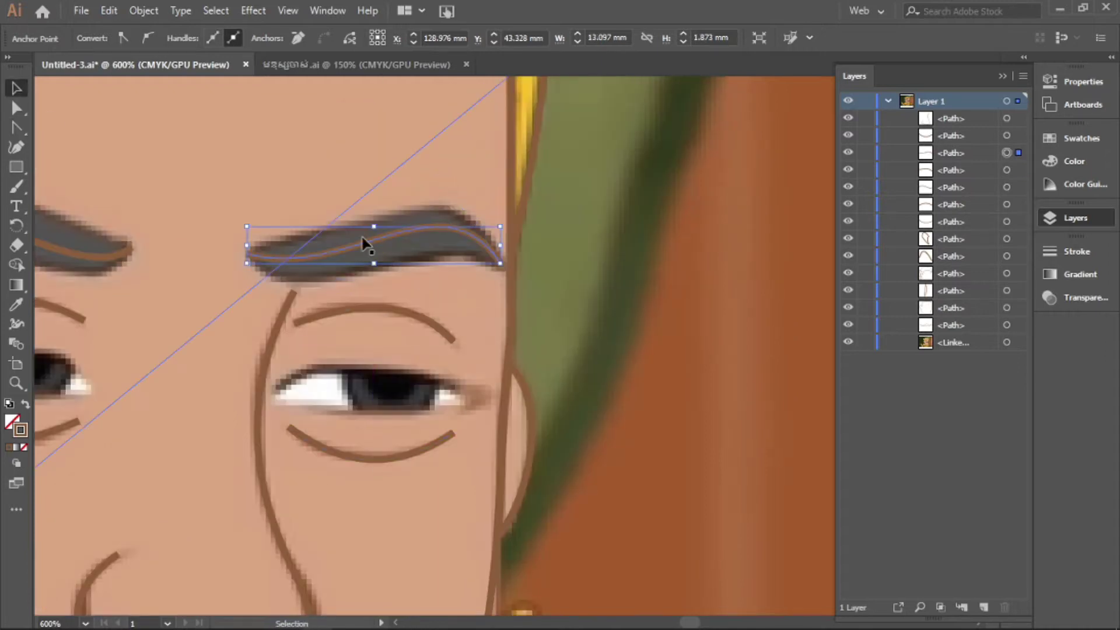
left_click(244, 38)
left_click(252, 259)
key("ctrl+alt+bracketleft")
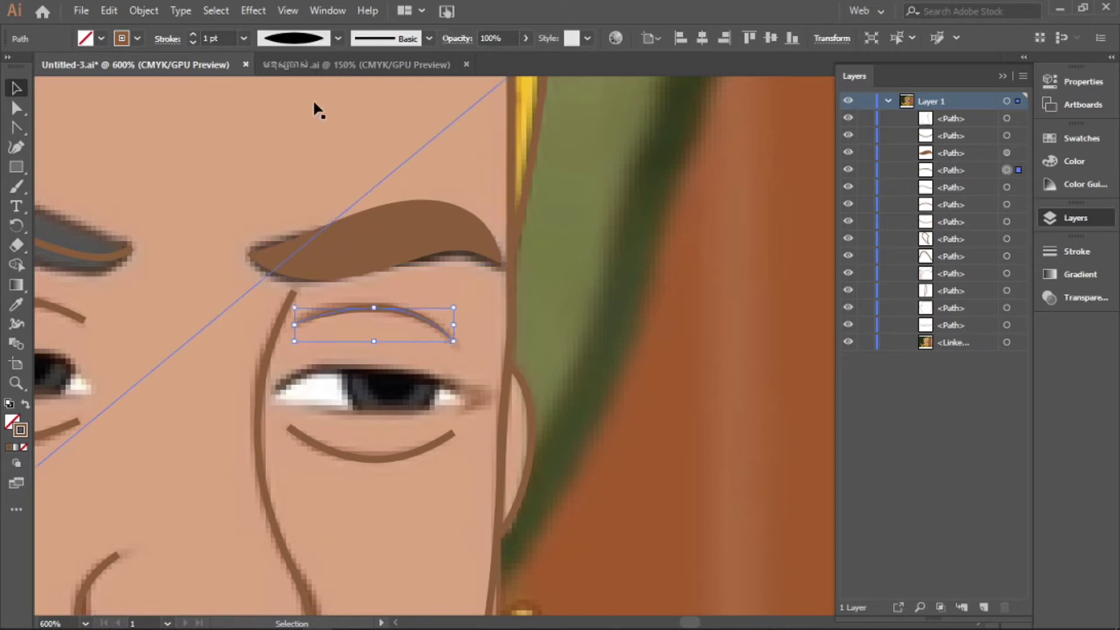
left_click(359, 458)
left_click(271, 362)
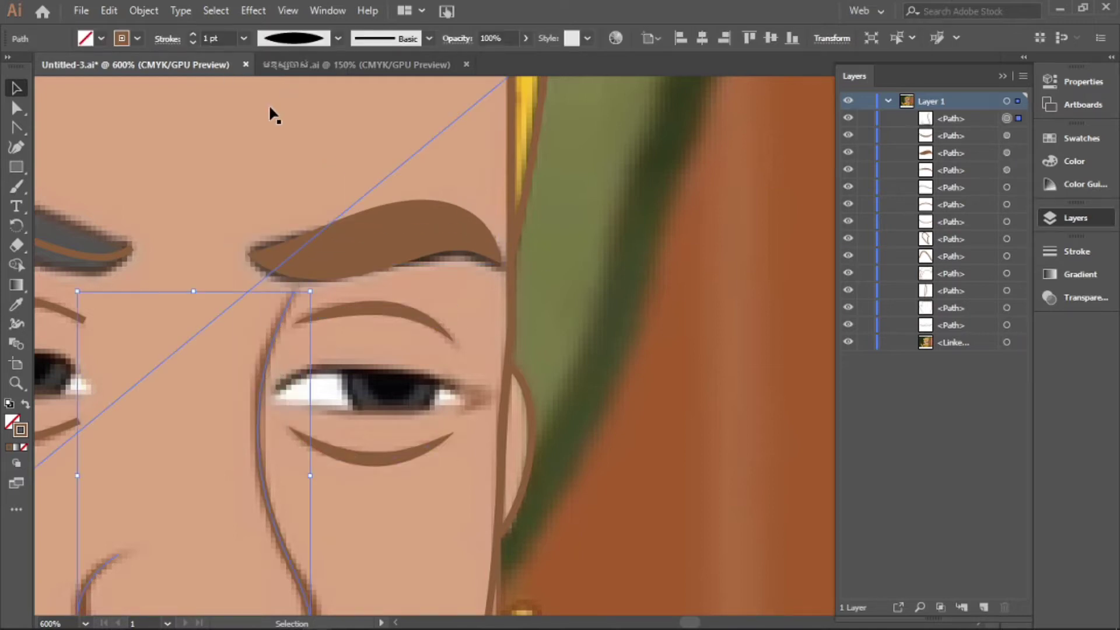
- Set the stroke weight and width profile for the other eye's under-eye curve
scroll(260, 320, "down", 5)
scroll(260, 320, "down", 3)
scroll(639, 379, "left", 3)
left_click(265, 239)
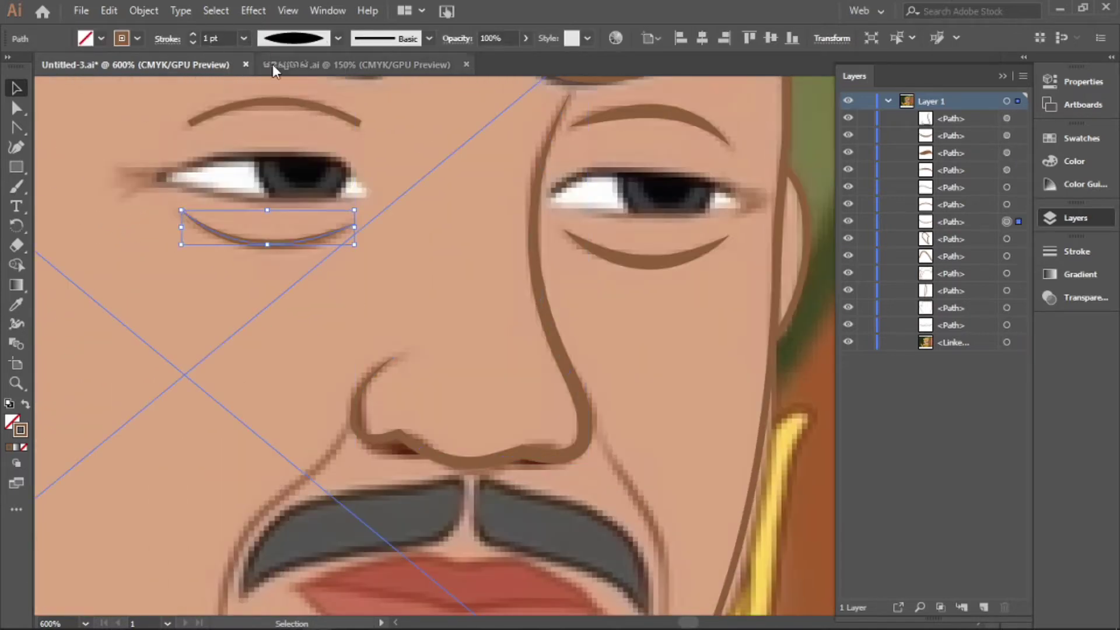
left_click(243, 38)
left_click(312, 44)
left_click(243, 37)
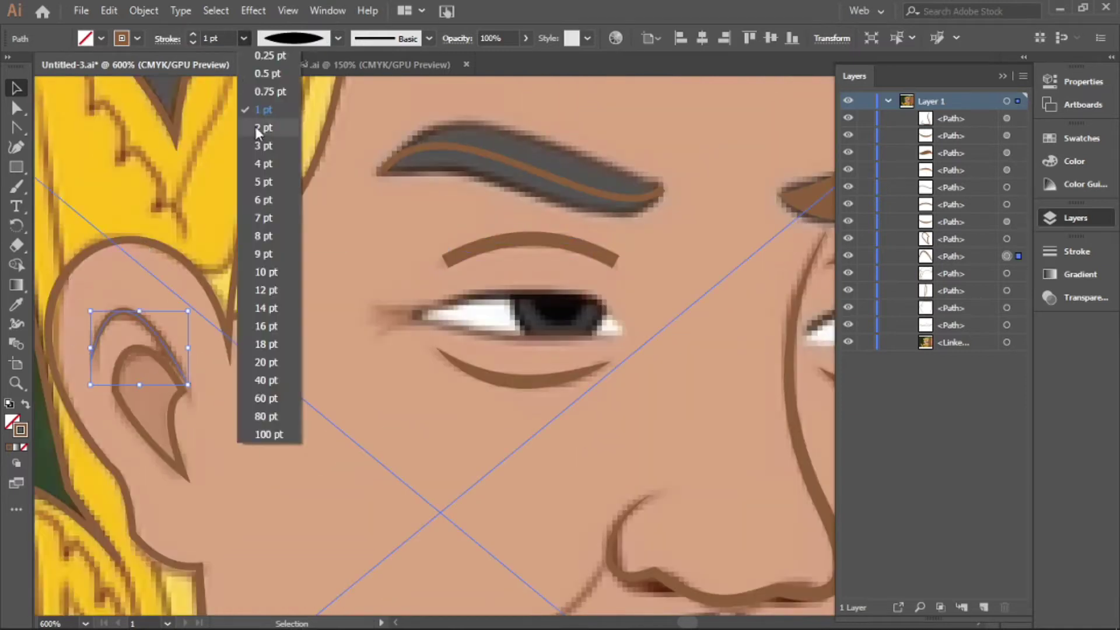
- Apply a tapered width profile to the eyebrow path
scroll(347, 405, "right", 4)
left_click(306, 172)
left_click(338, 38)
left_click(300, 95)
scroll(258, 239, "down", 4)
- Draw the left cheek line from below the moustache to the nostril, curved along the face
scroll(485, 475, "up", 5)
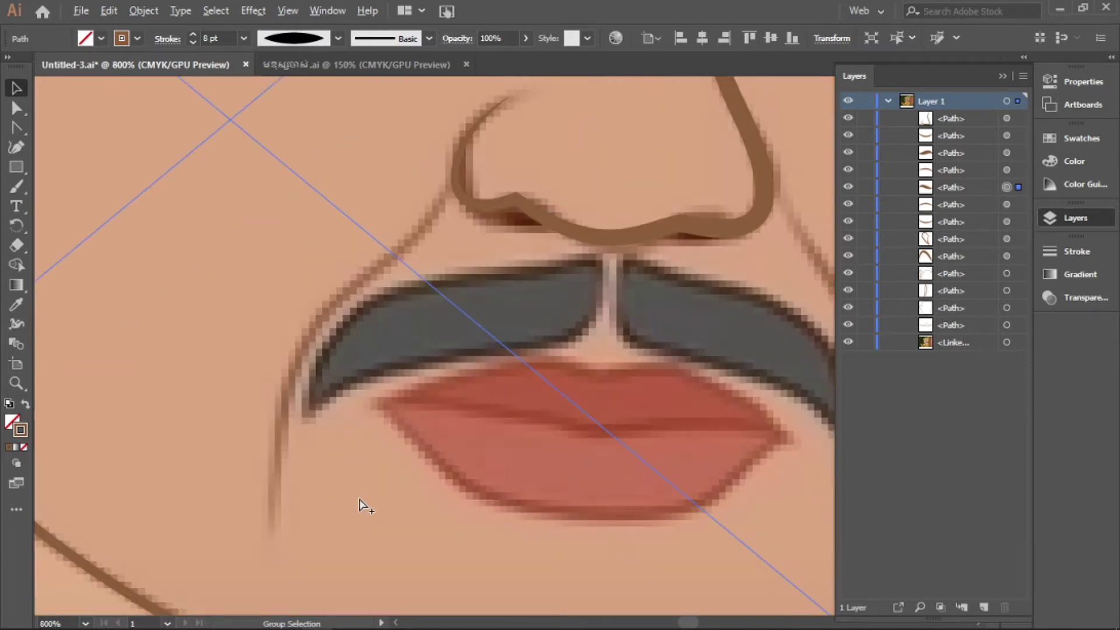
left_click(16, 128)
left_click(272, 526)
left_click(457, 158)
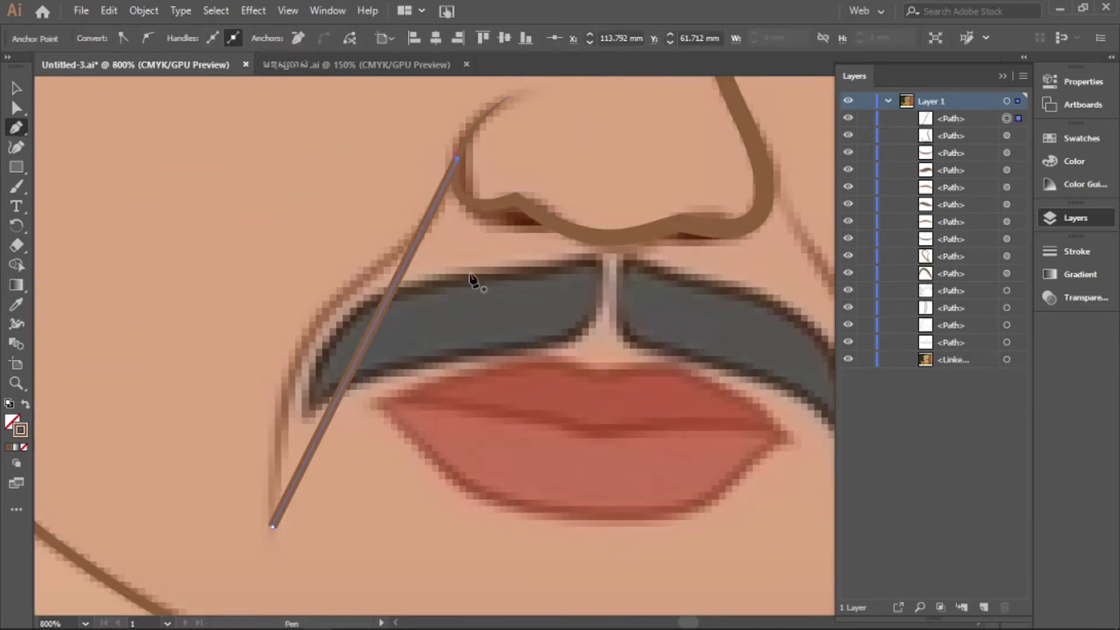
left_click_drag(359, 358, 304, 315)
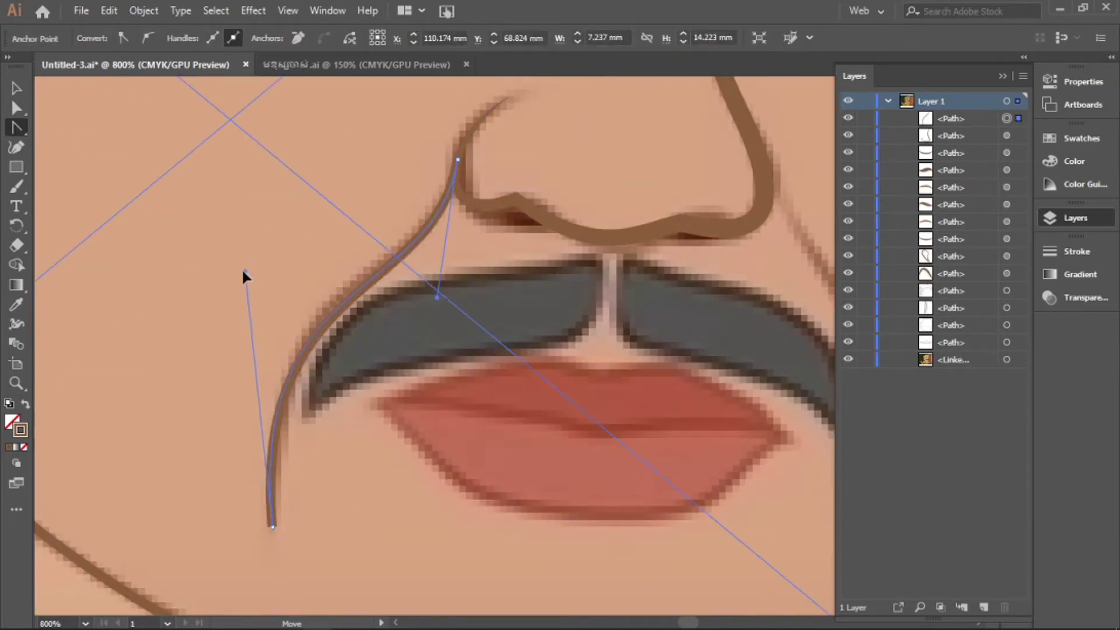
key("v")
left_click(320, 274)
left_click(350, 299)
left_click(251, 458)
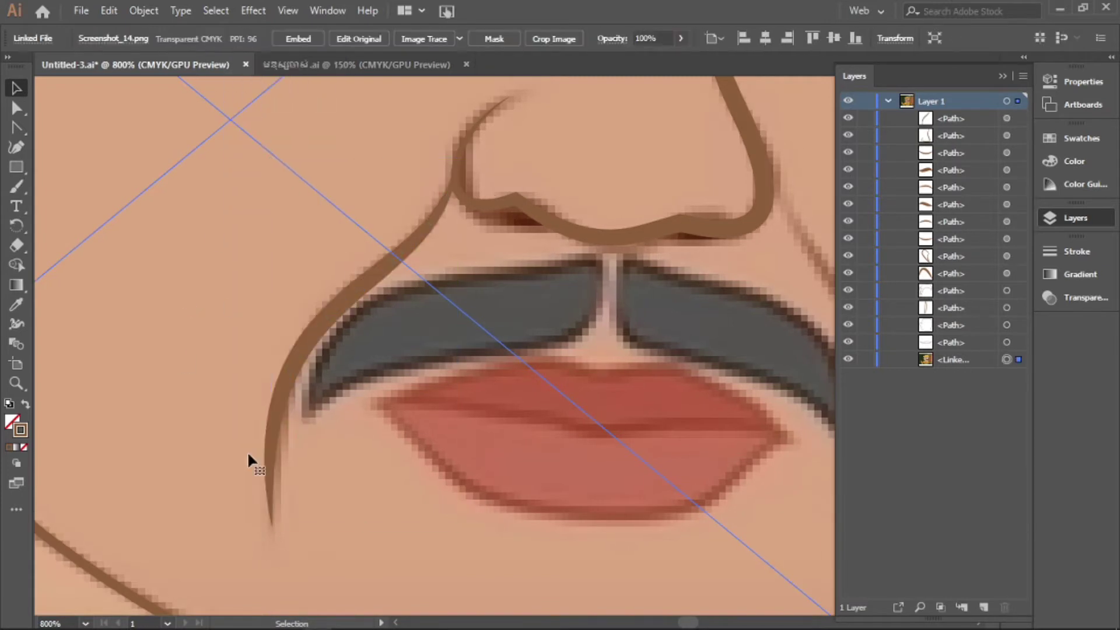
- Draw the right cheek line from beside the nose past the moustache, curved along the face
scroll(286, 131, "left", 5)
left_click(585, 164)
left_click(703, 550)
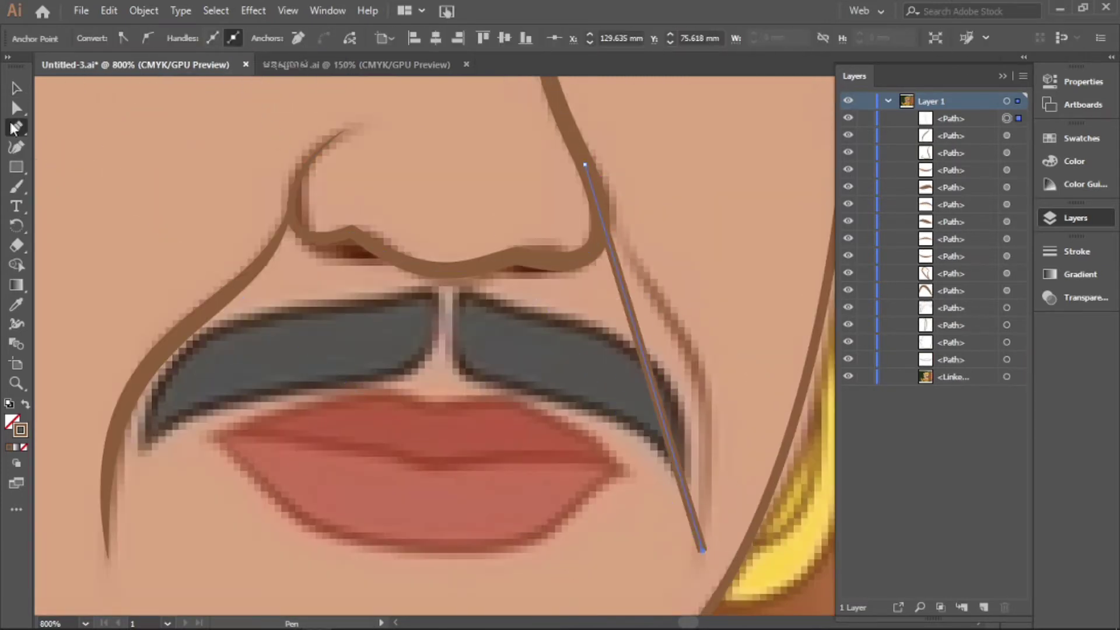
mouse_move(653, 392)
left_mouse_down()
mouse_move(733, 424)
mouse_move(639, 274)
left_mouse_up()
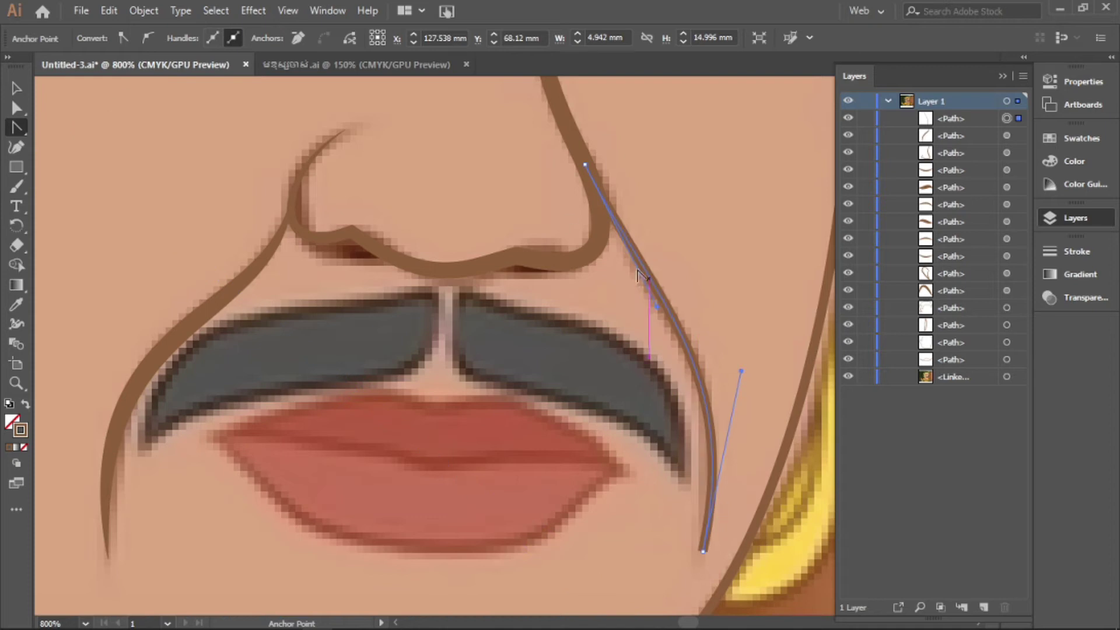
- Outline the left moustache half and curve its top and bottom edges
left_click(141, 449)
left_click(433, 290)
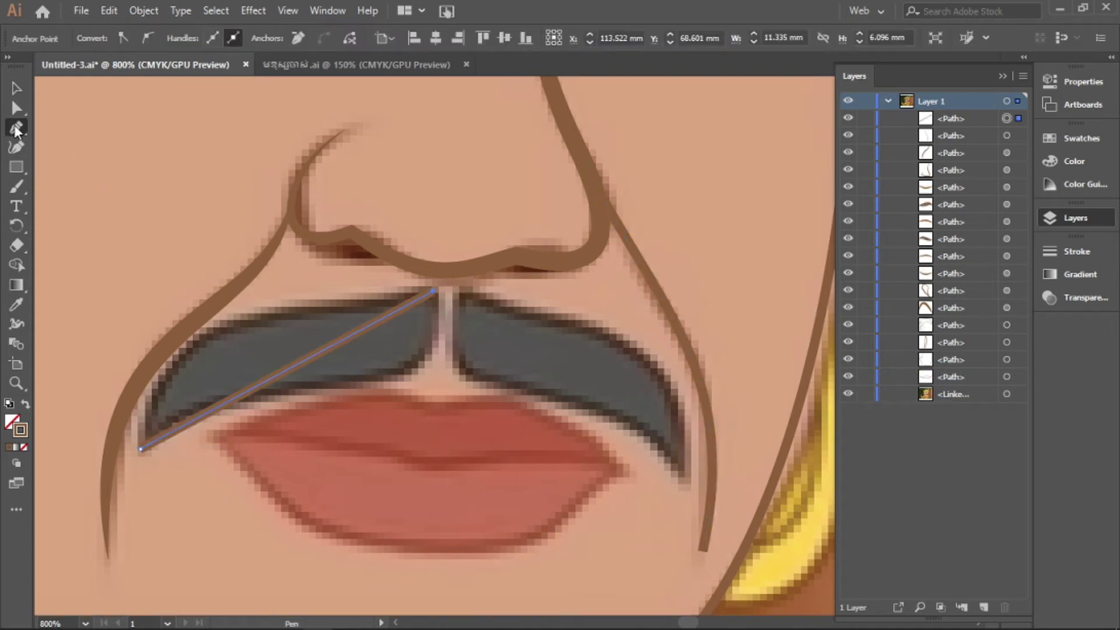
key("Escape")
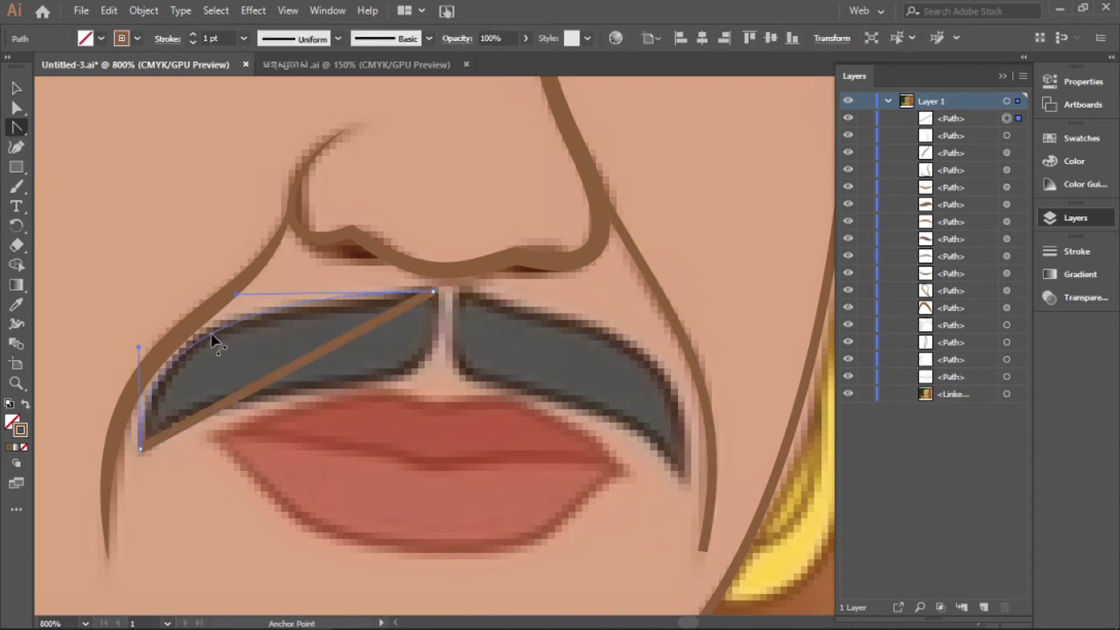
left_click(211, 333)
left_click_drag(390, 349, 233, 366)
left_click_drag(266, 404, 265, 397)
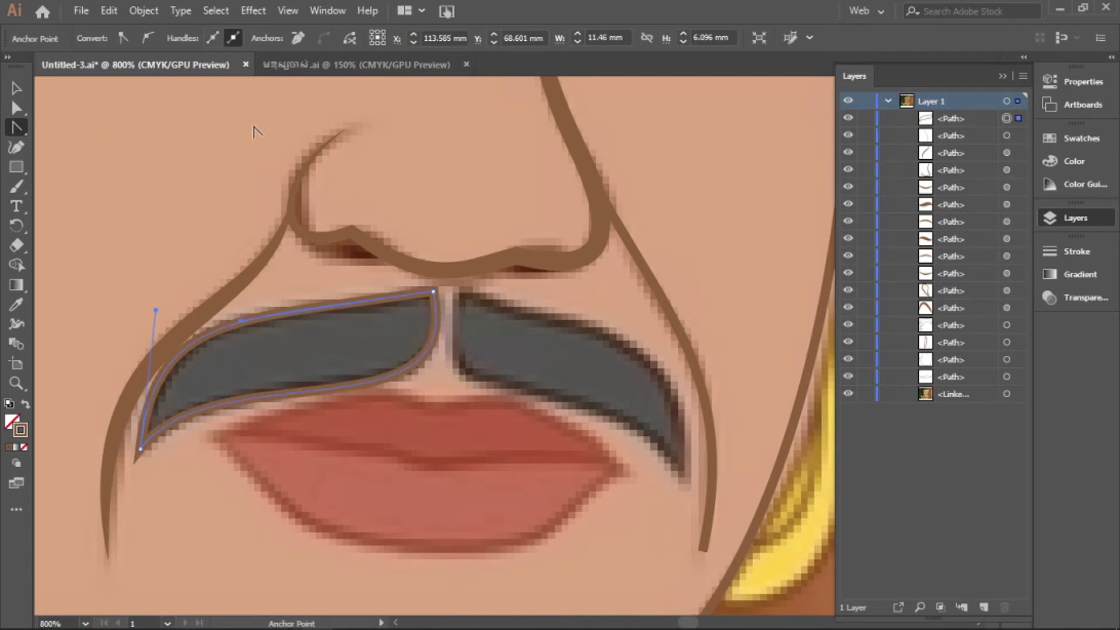
- Outline the right moustache half and curve its top and bottom edges
left_click(458, 290)
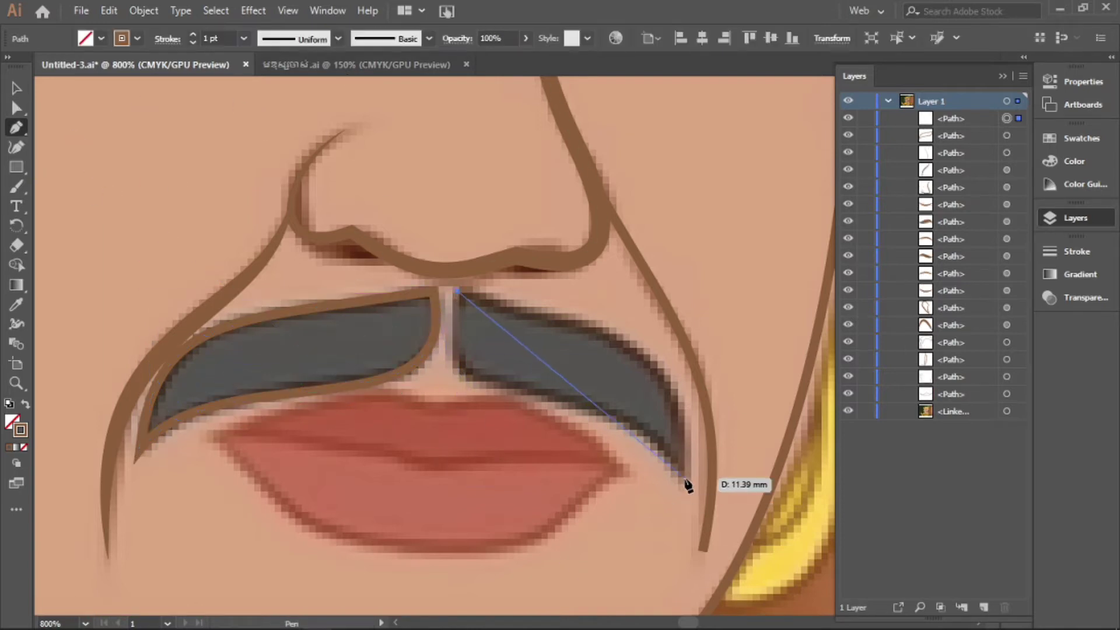
left_click(684, 479)
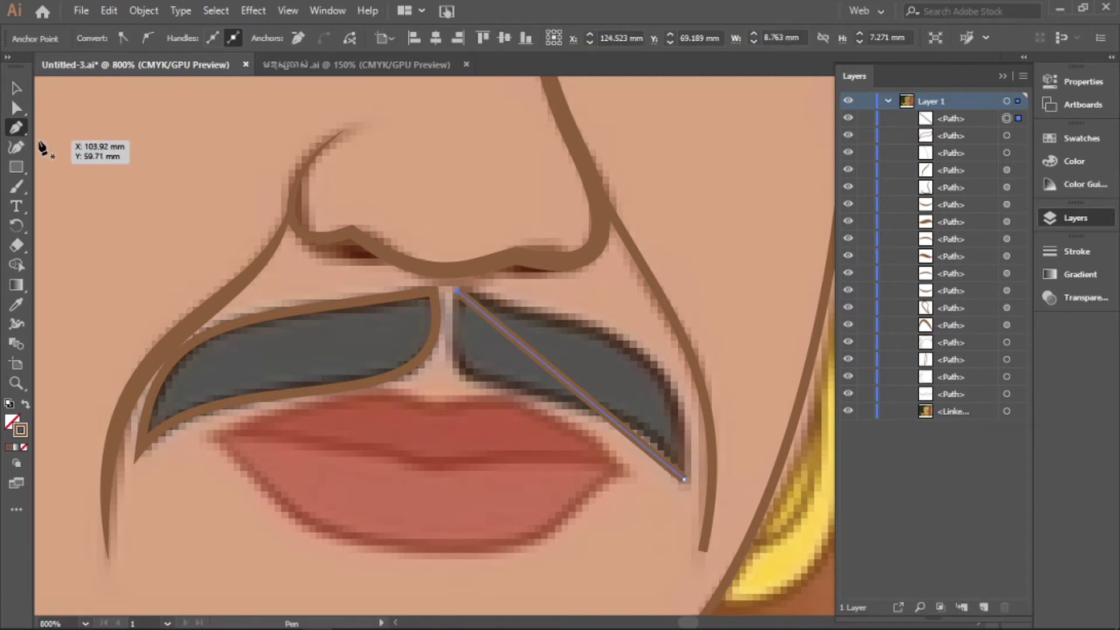
left_click_drag(601, 347, 633, 338)
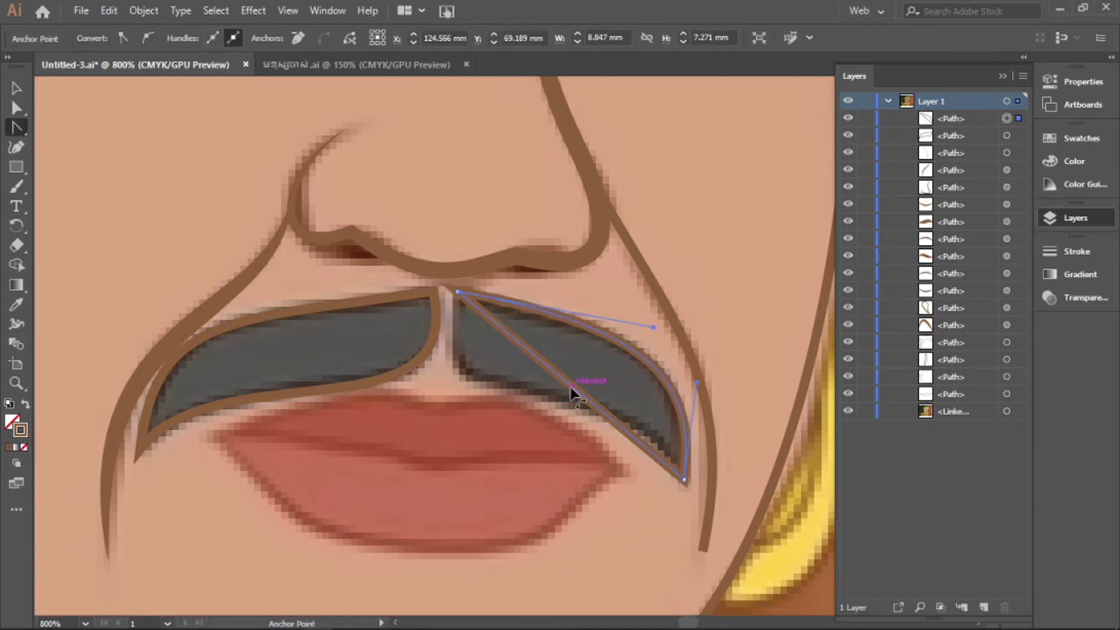
left_click_drag(572, 390, 500, 450)
left_click_drag(638, 397, 645, 374)
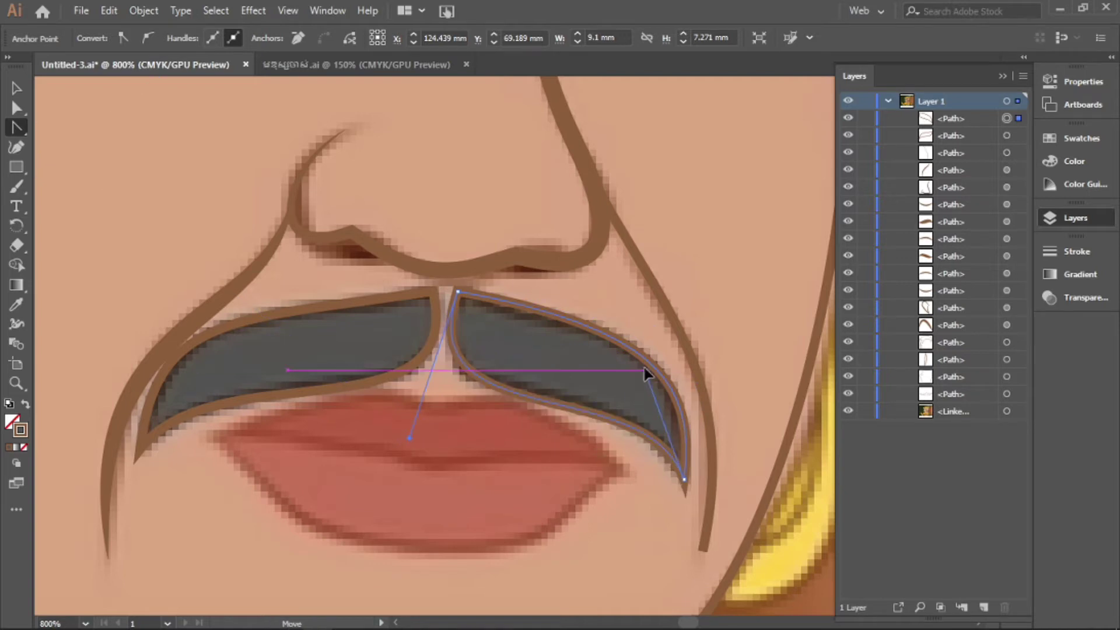
scroll(81, 309, "down", 5)
- Outline the lips with four anchors and curve their upper- and lower-left edges
left_click(214, 297)
left_click(423, 408)
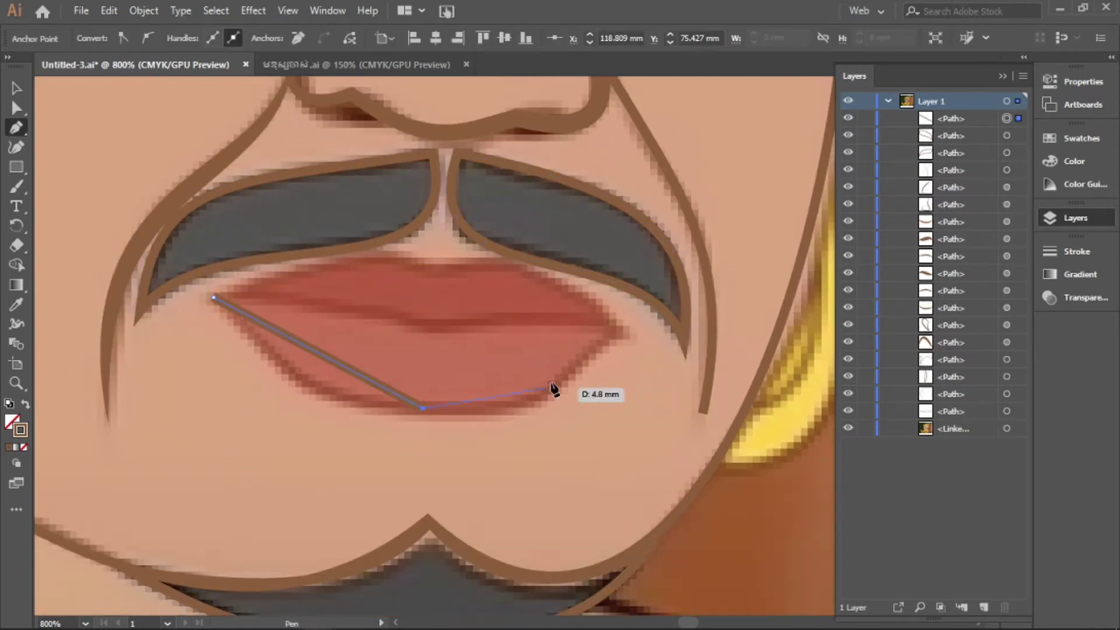
left_click(628, 335)
left_click(428, 269)
left_click_drag(341, 282, 349, 257)
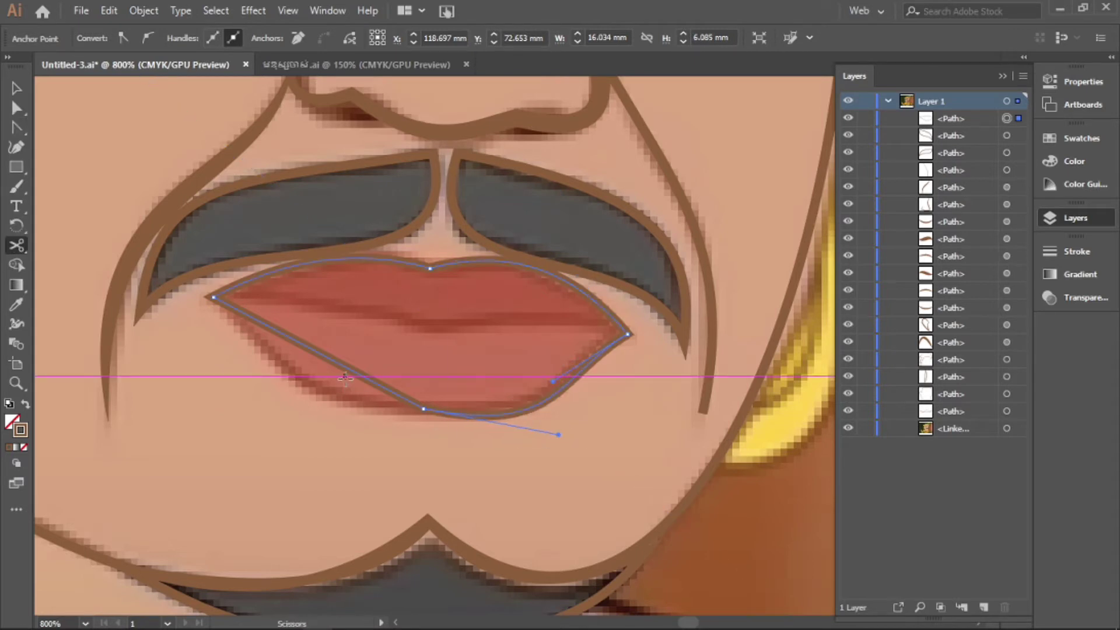
key("shift+c")
mouse_move(269, 326)
left_mouse_down()
mouse_move(255, 378)
mouse_move(334, 417)
left_mouse_up()
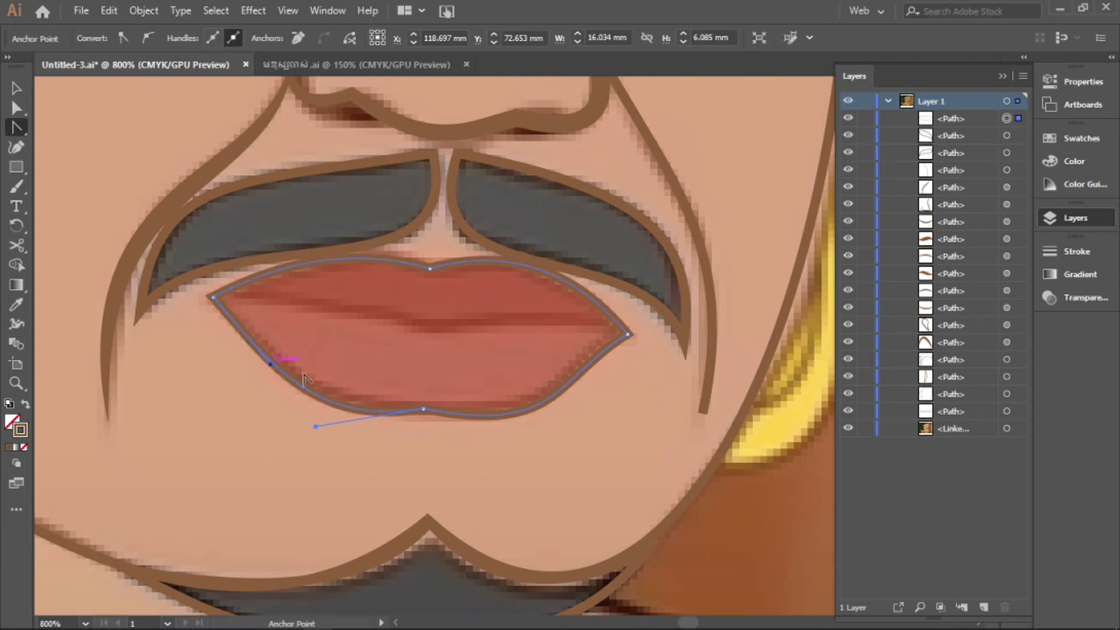
- Draw a curved line along the lip parting between the two lip corners
left_click(16, 127)
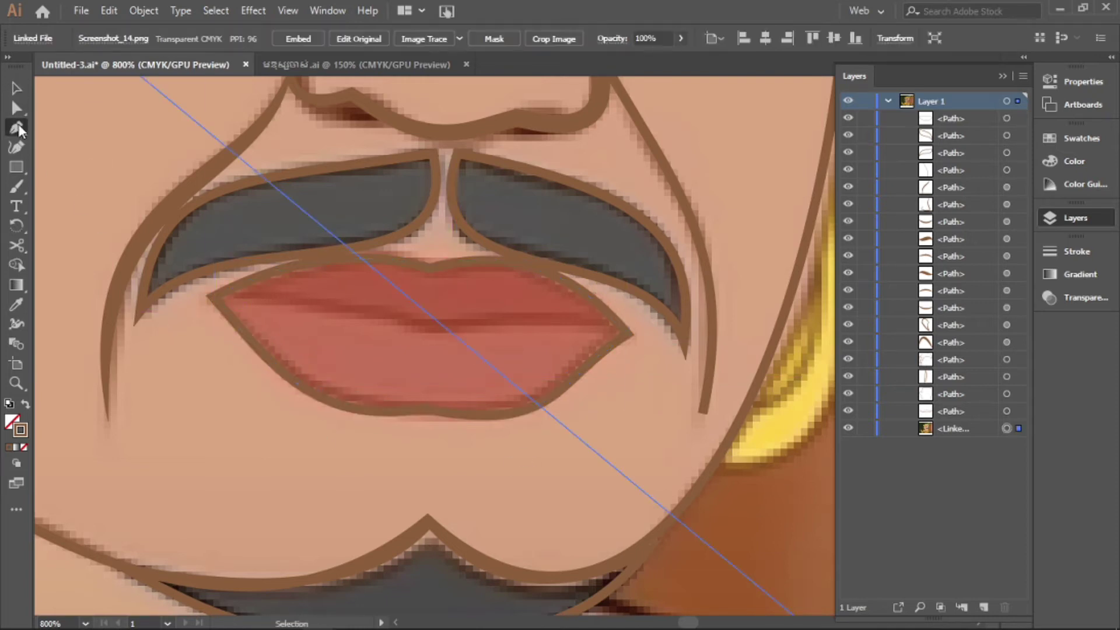
left_click(213, 298)
left_click(627, 334)
left_click(429, 328)
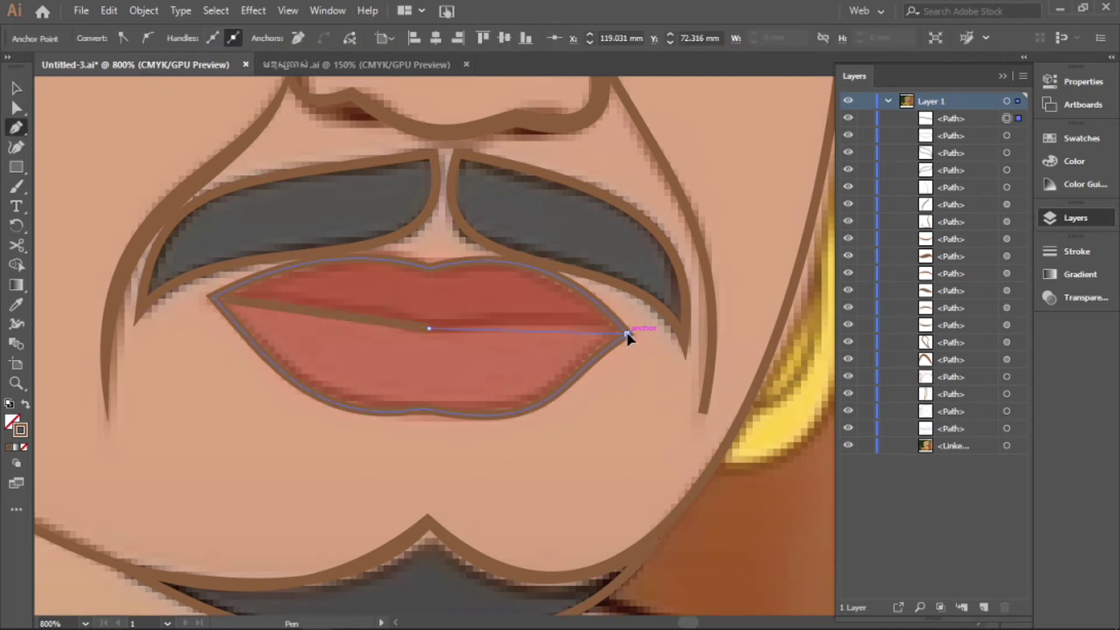
left_click_drag(330, 314, 330, 319)
key("v")
left_click(85, 132)
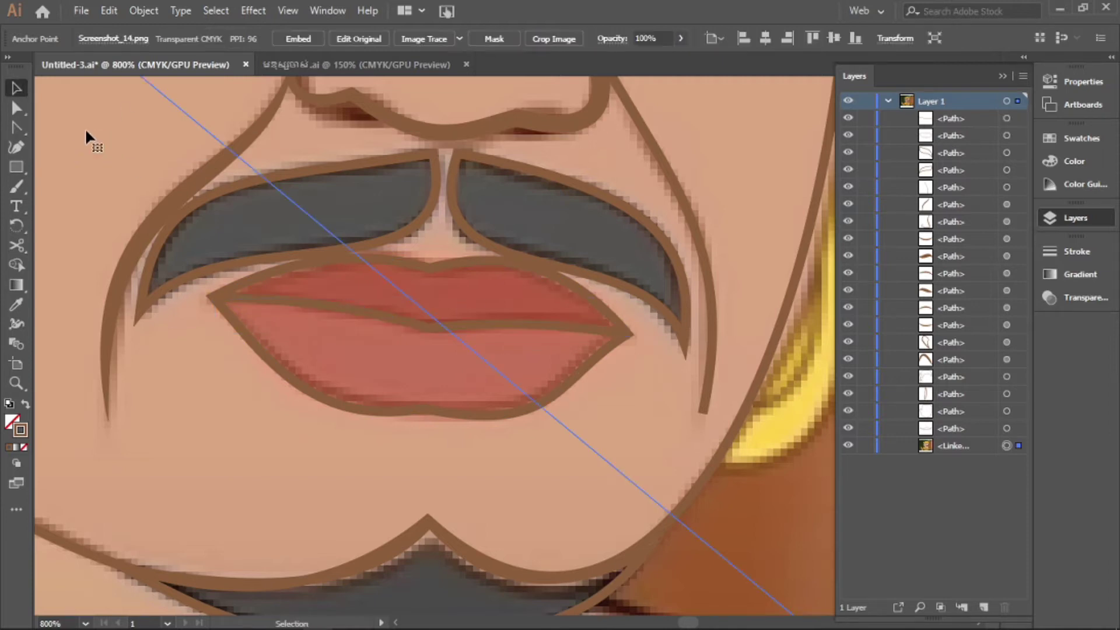
- Give the lip line a brown stroke with a tapered width profile, then zoom out
left_click(88, 39)
left_click(140, 87)
left_click(324, 38)
left_click(286, 87)
left_click(263, 350)
left_click(145, 386)
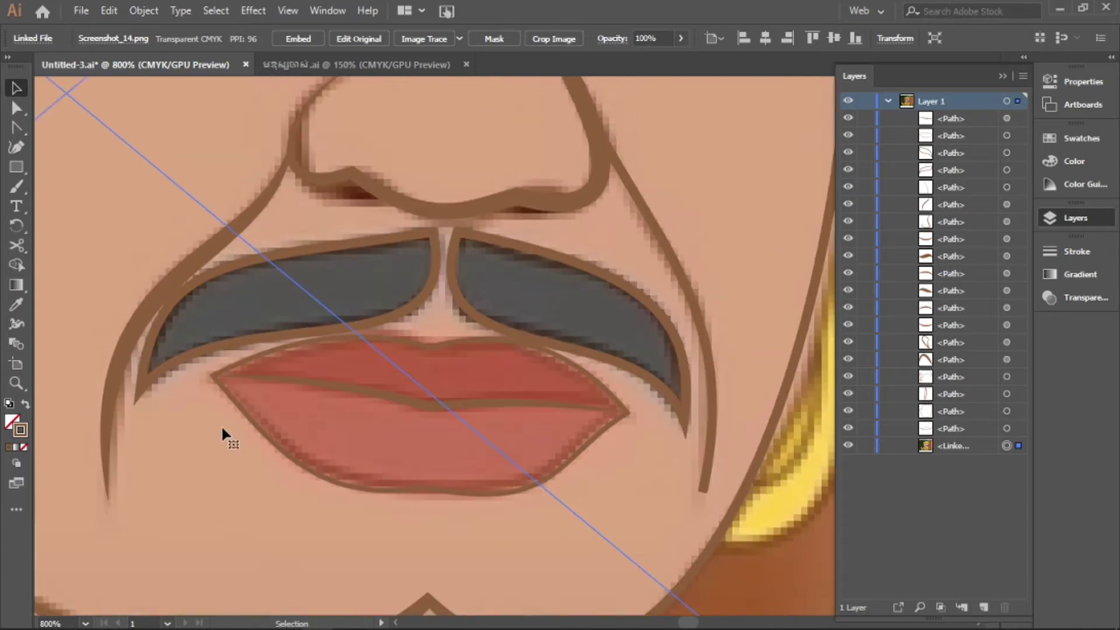
scroll(221, 409, "down", 3)
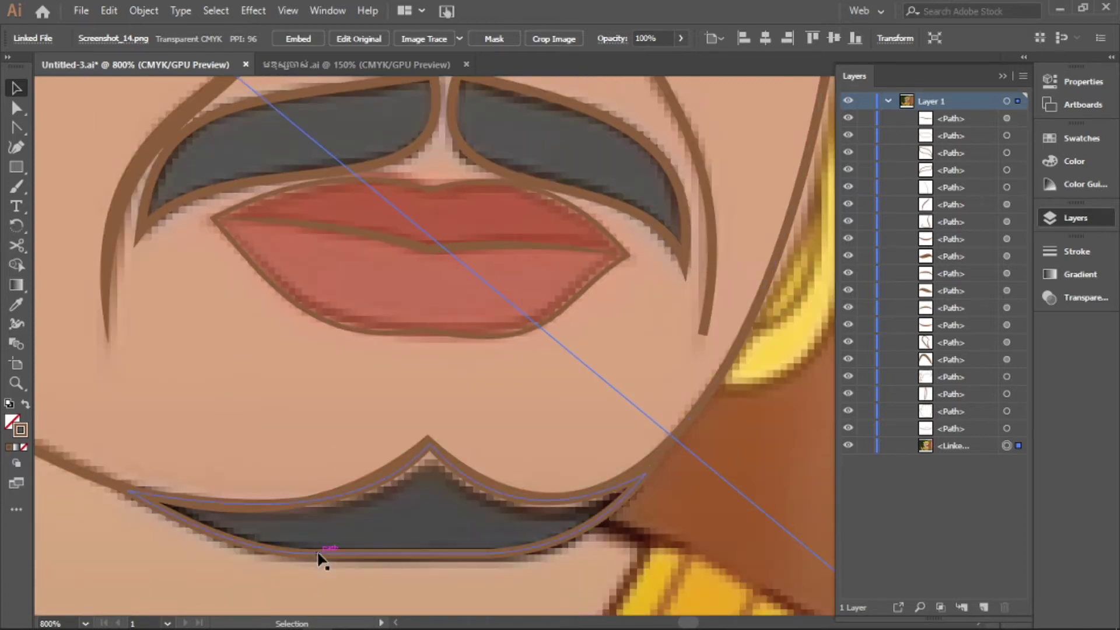
key("ctrl+minus")
key("ctrl+minus")
key("ctrl+minus")
scroll(266, 219, "up", 5)
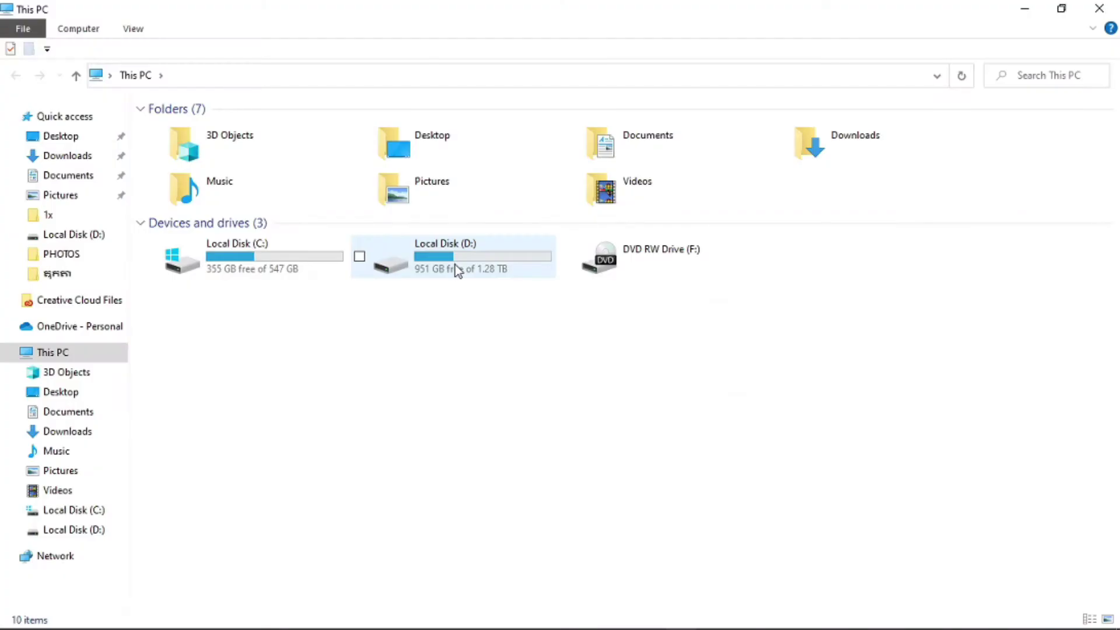
- Navigate to D:\Video Edit's PHOTOS folder and pick Eye.png to place
double_click(455, 265)
double_click(628, 149)
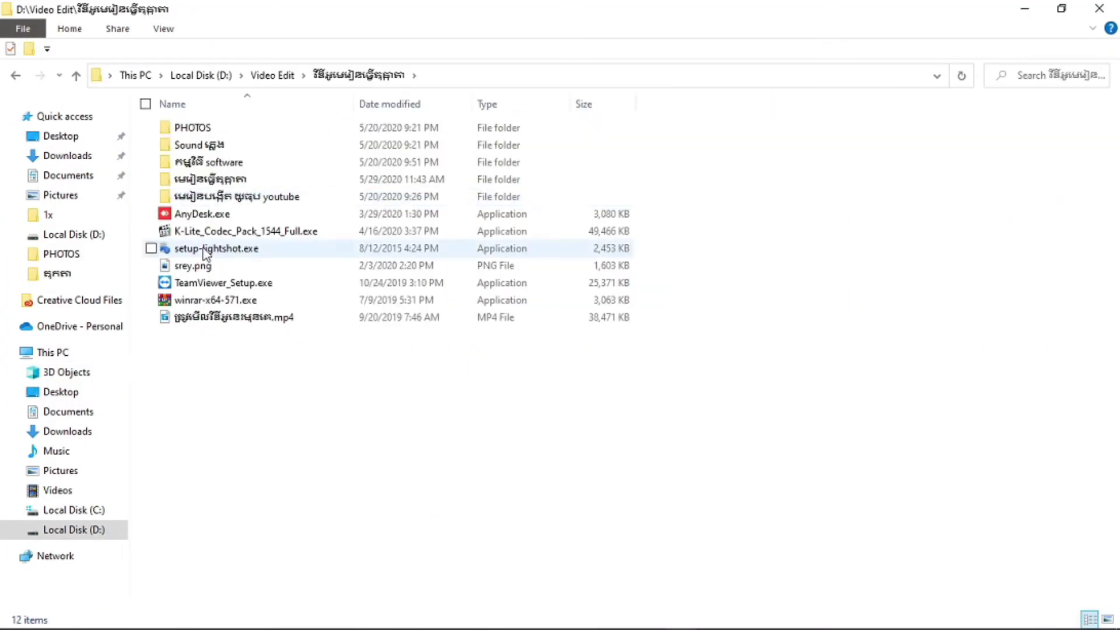
double_click(192, 125)
scroll(681, 468, "down", 5)
scroll(583, 402, "down", 4)
scroll(975, 397, "down", 4)
left_click(450, 385)
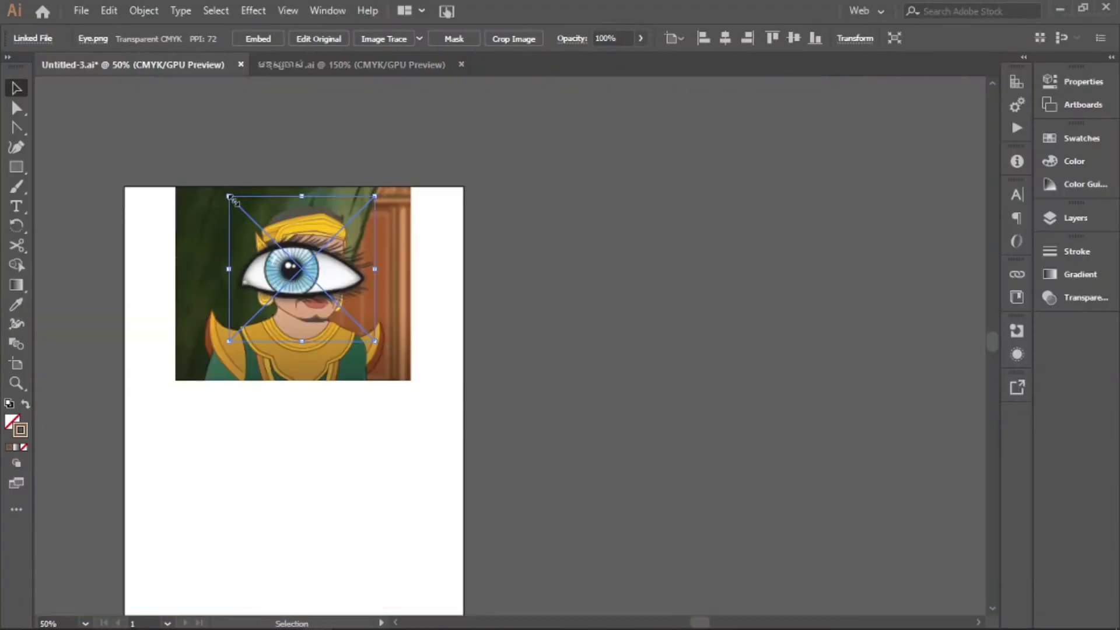
- Scale Eye.png over the king's left eye and paste a copy onto the right eye
left_click_drag(231, 198, 350, 379)
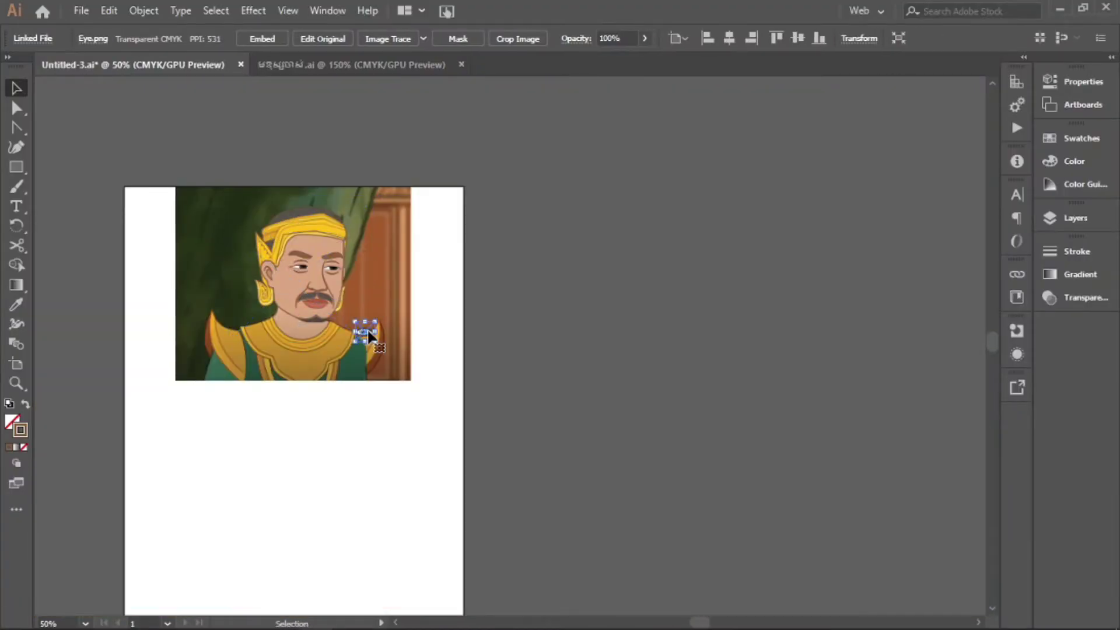
scroll(369, 405, "up", 7)
mouse_move(343, 294)
left_mouse_down()
mouse_move(222, 307)
mouse_move(325, 194)
mouse_move(373, 234)
mouse_move(400, 200)
mouse_move(301, 315)
mouse_move(315, 138)
mouse_move(312, 233)
mouse_move(400, 163)
mouse_move(207, 110)
left_mouse_up()
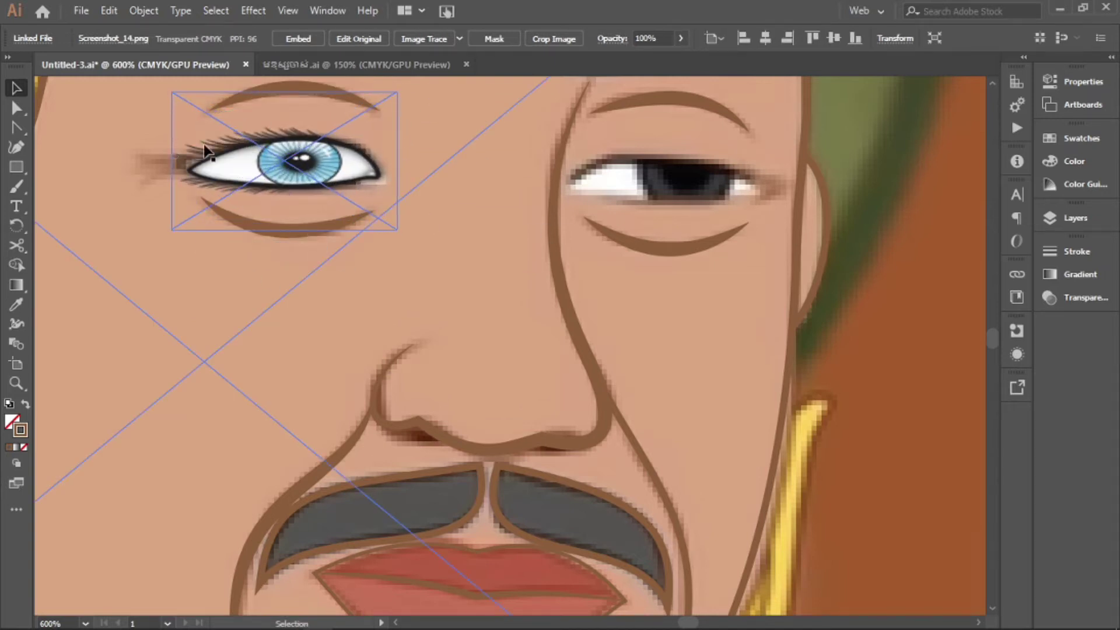
key("ctrl+v")
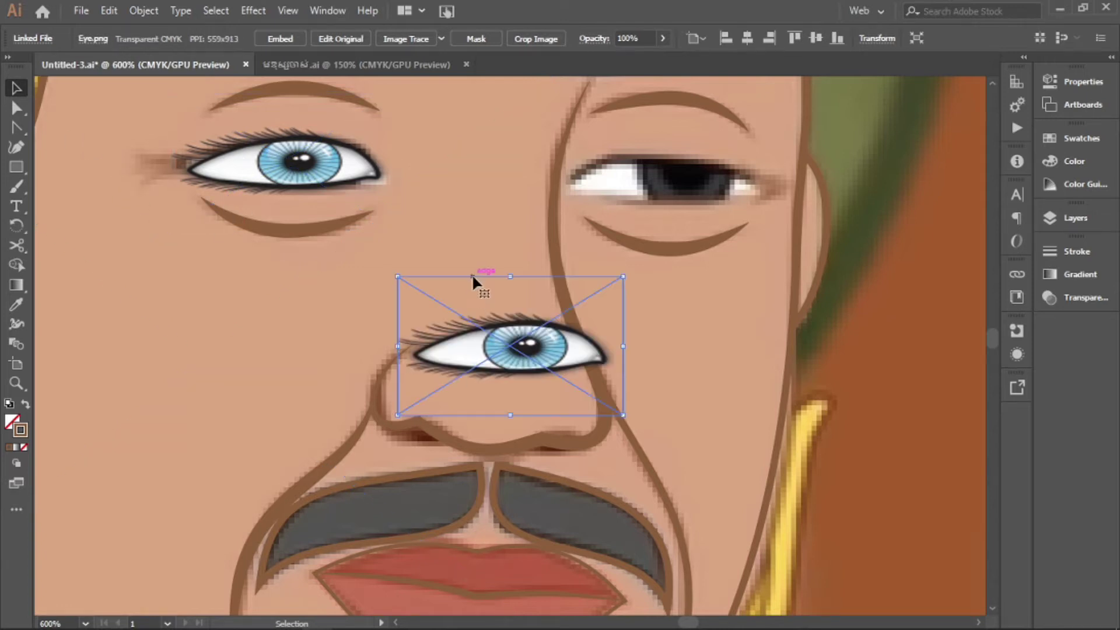
left_click_drag(472, 282, 586, 111)
scroll(725, 295, "down", 3)
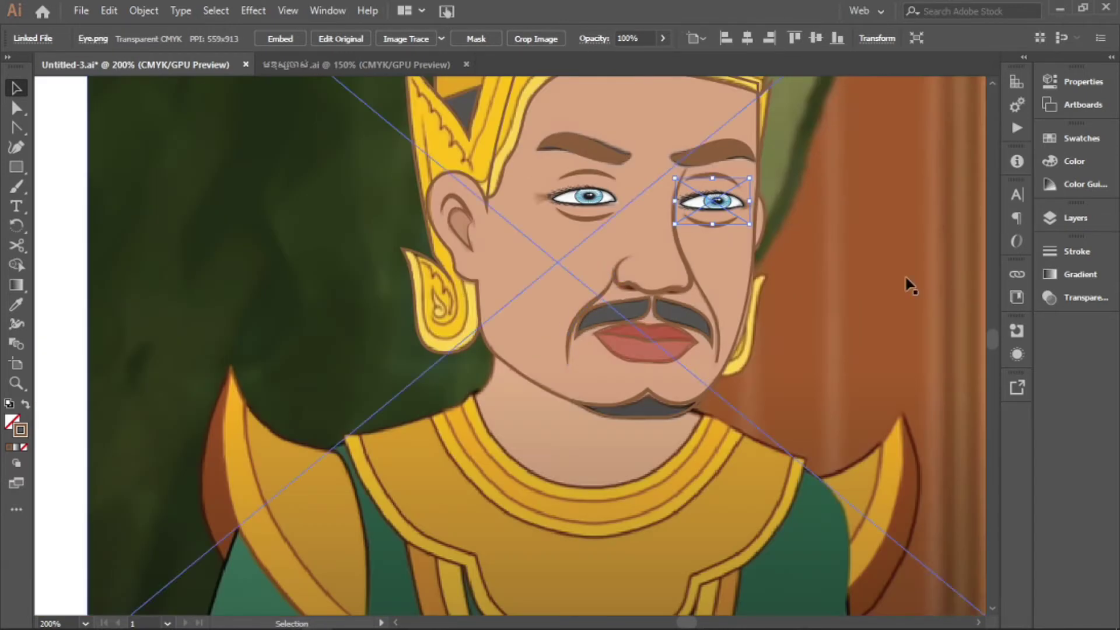
- Hide and reshow the background reference picture in the Layers panel to check the line art
key("F7")
scroll(220, 263, "down", 2)
left_click(280, 350)
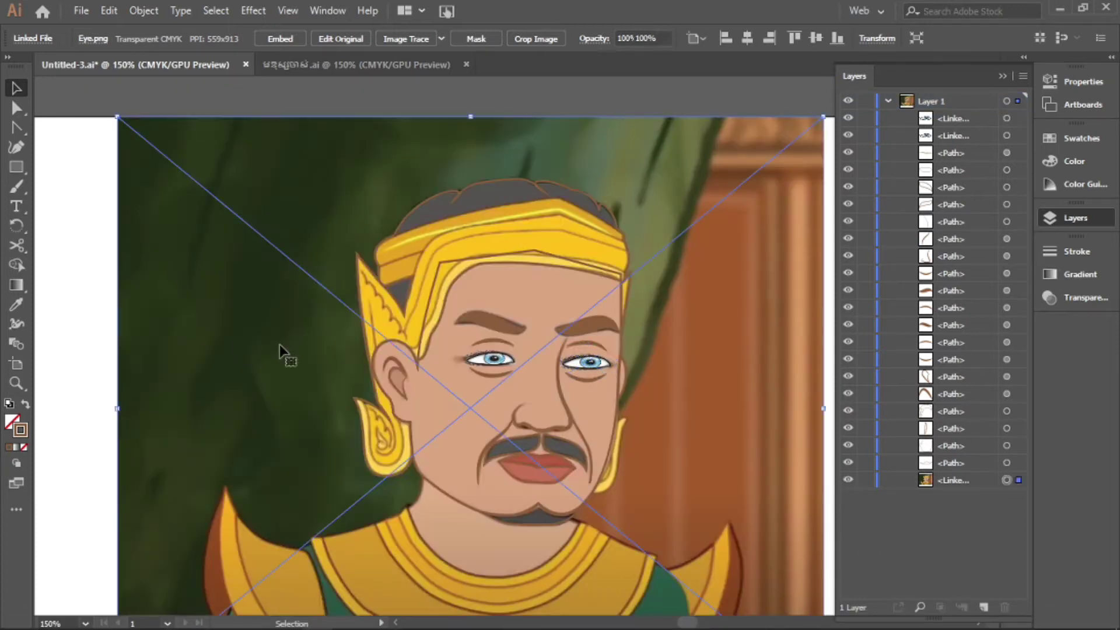
left_click(848, 480)
left_click(849, 480)
left_click(848, 480)
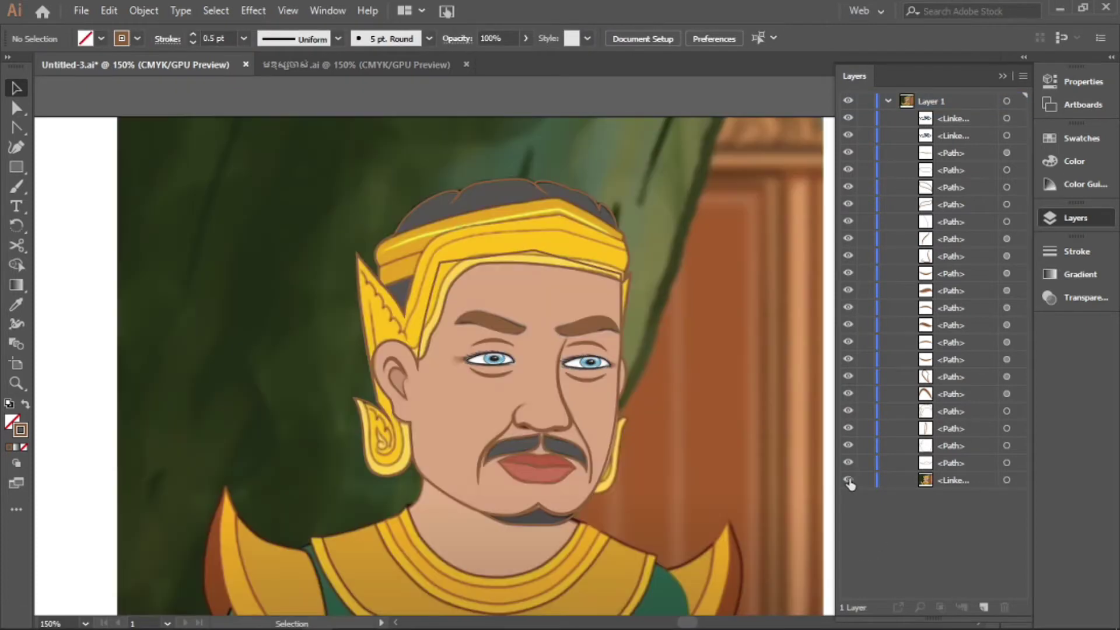
- Draw a triangle in the crown gap above the left ear and curve its top edge
scroll(375, 291, "up", 5)
key("p")
left_click(506, 132)
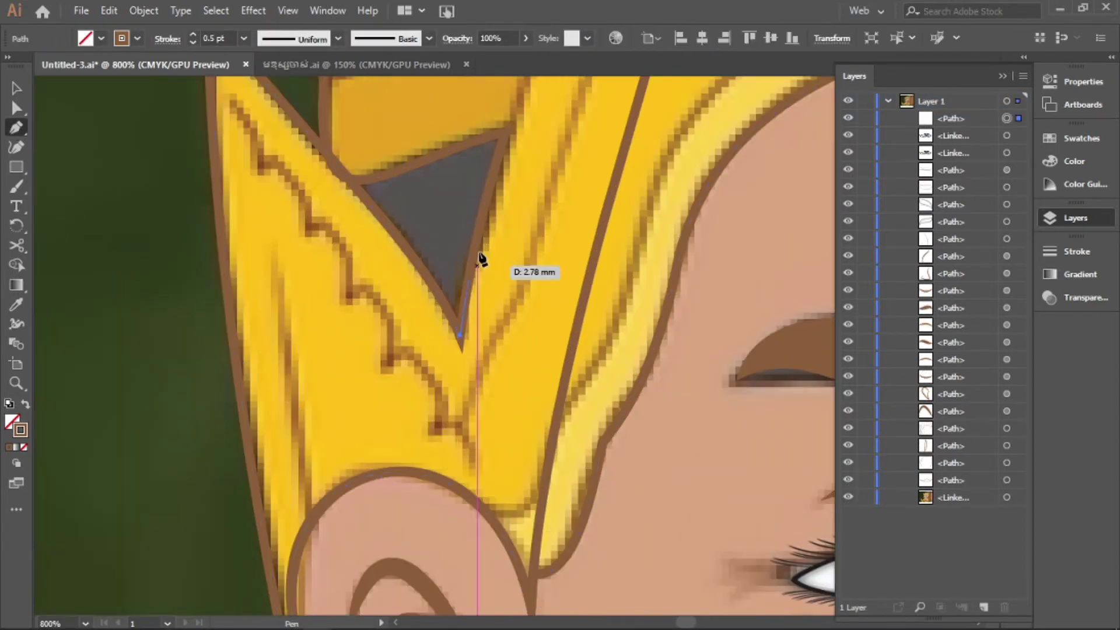
left_click(461, 337)
scroll(444, 145, "up", 3)
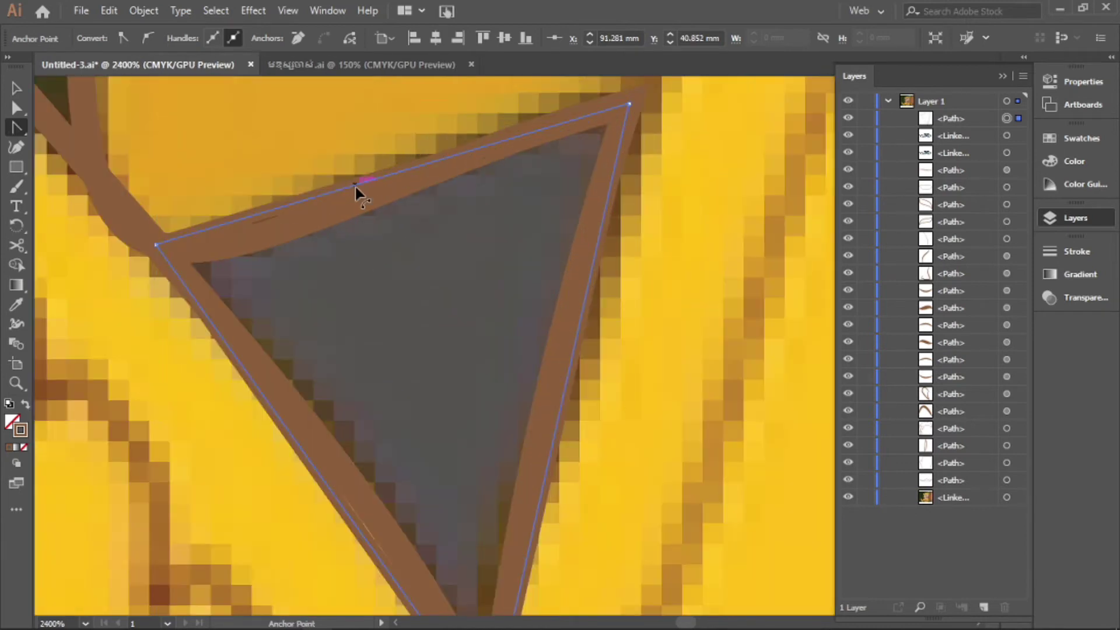
left_click_drag(288, 230, 286, 231)
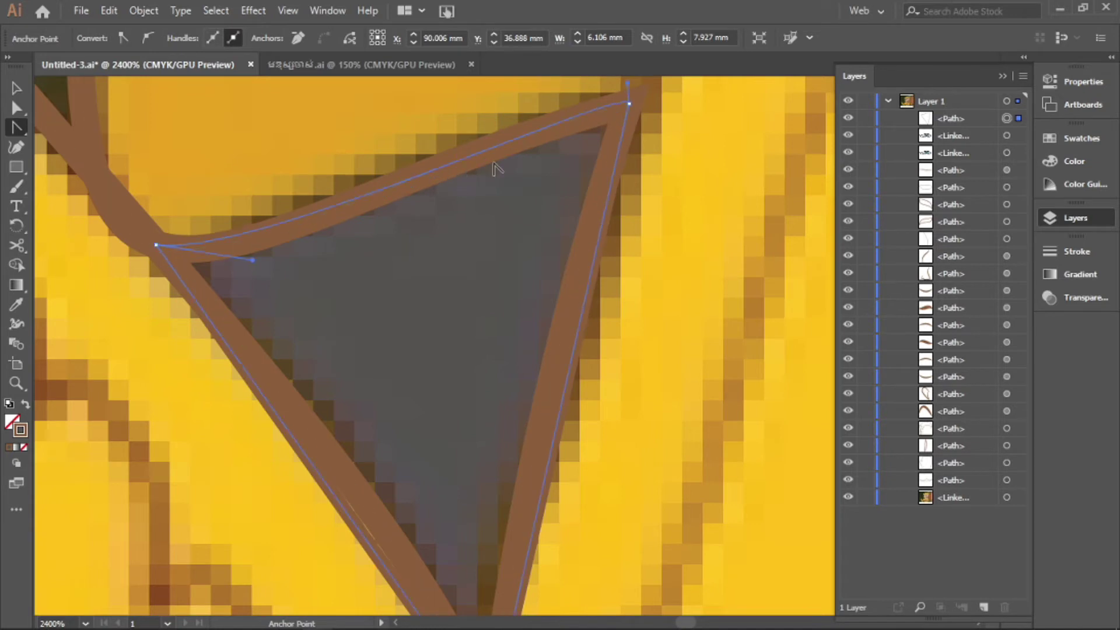
scroll(545, 349, "down", 2)
scroll(438, 371, "up", 4)
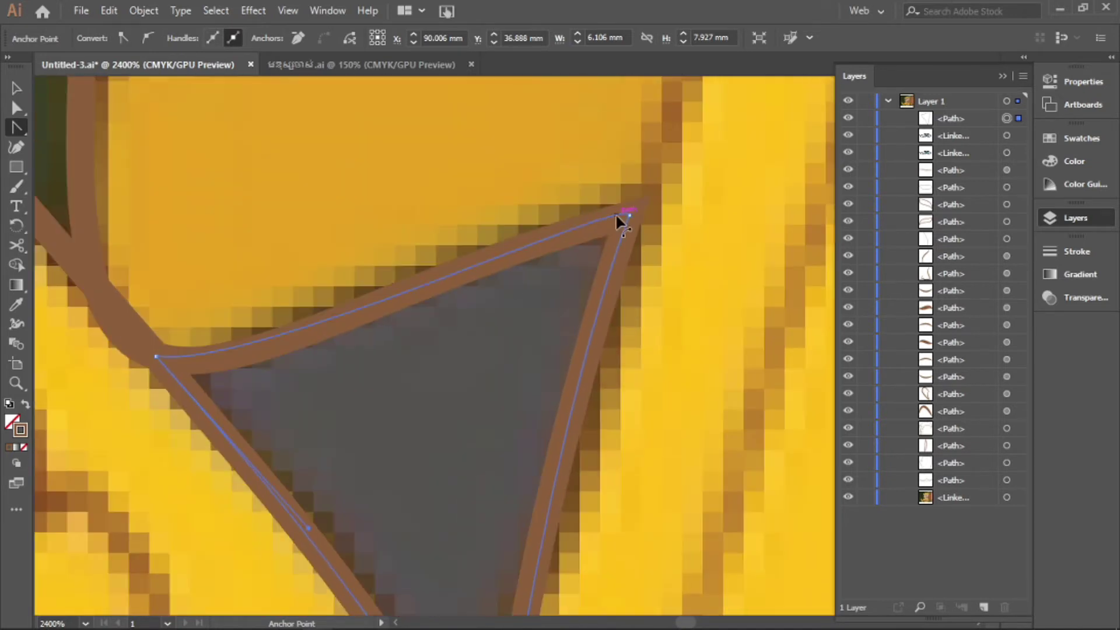
scroll(546, 276, "down", 5)
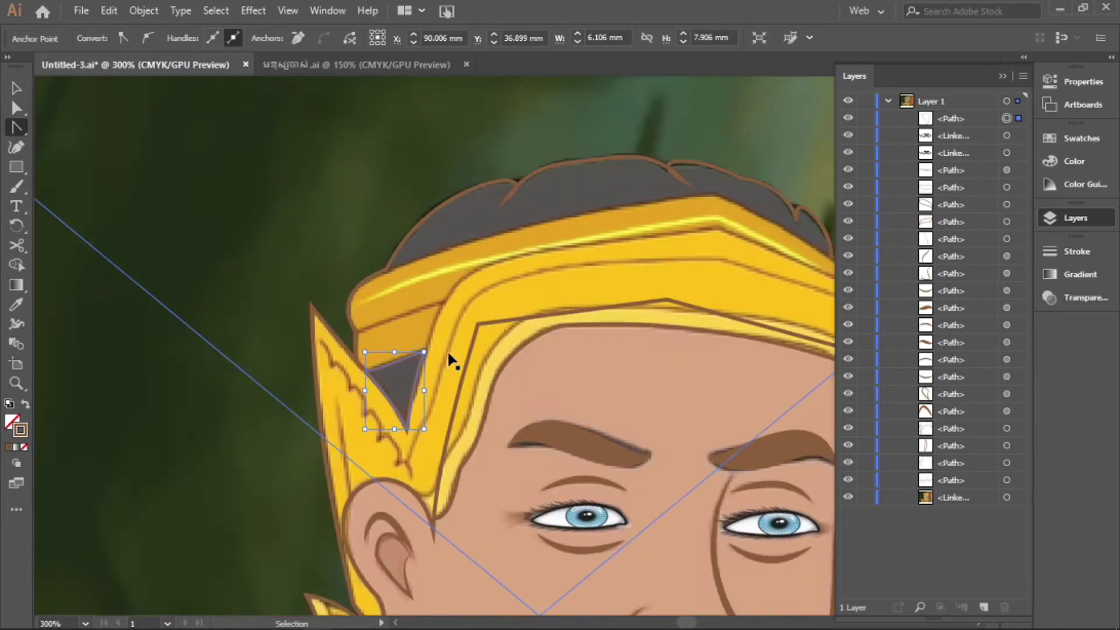
scroll(452, 362, "up", 2)
scroll(146, 319, "down", 3)
scroll(186, 511, "up", 1)
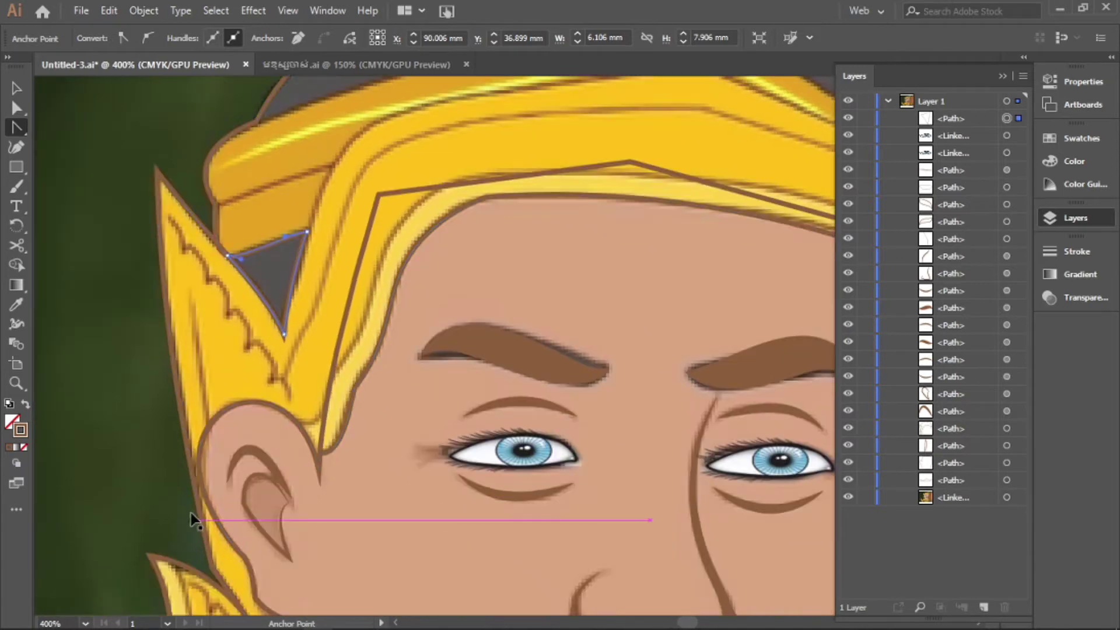
- Return to the Selection tool and deselect the finished triangle
left_click_drag(17, 127, 88, 120)
scroll(358, 362, "down", 3)
scroll(338, 321, "down", 2)
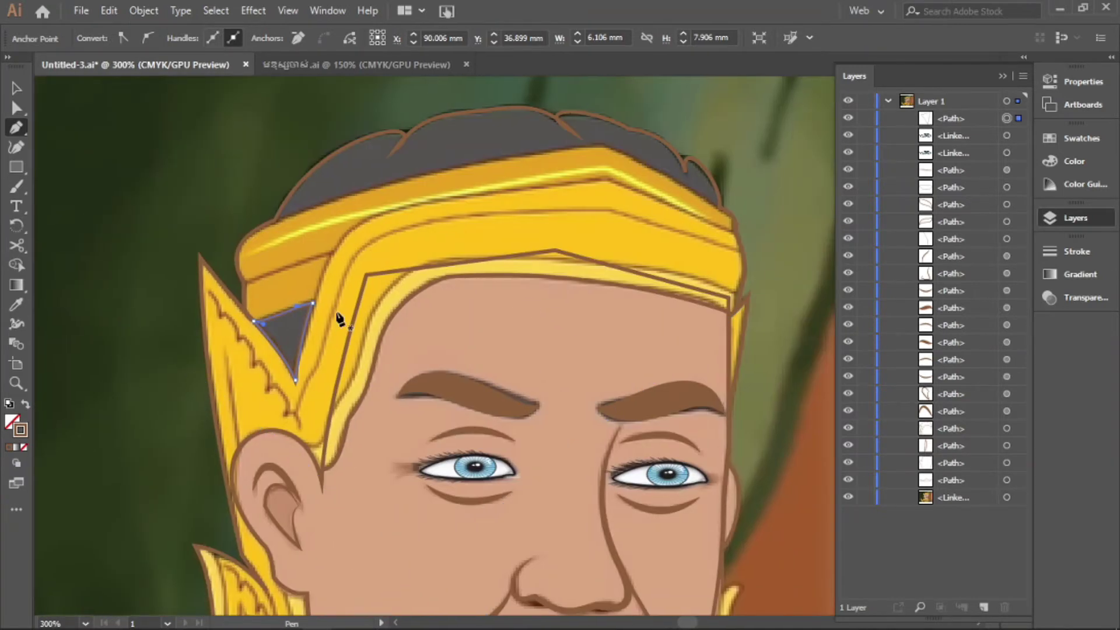
key("v")
left_click(313, 263)
scroll(313, 262, "up", 3)
scroll(482, 256, "down", 2)
- Pen-trace a new outline around the crown band, bending one segment to follow its edge
left_click(17, 127)
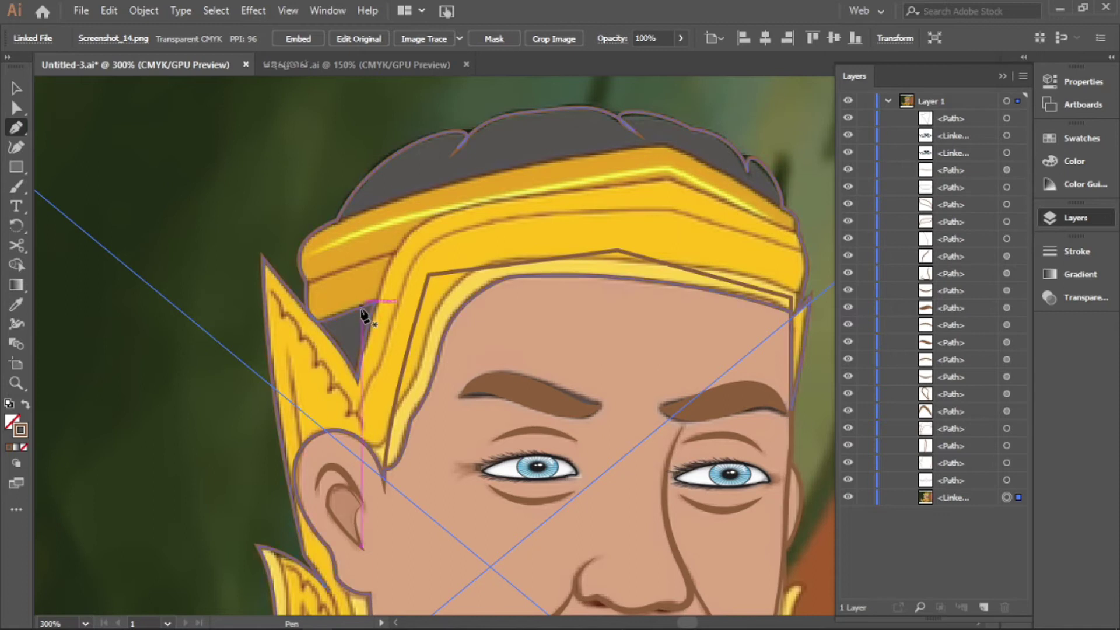
left_click(374, 303)
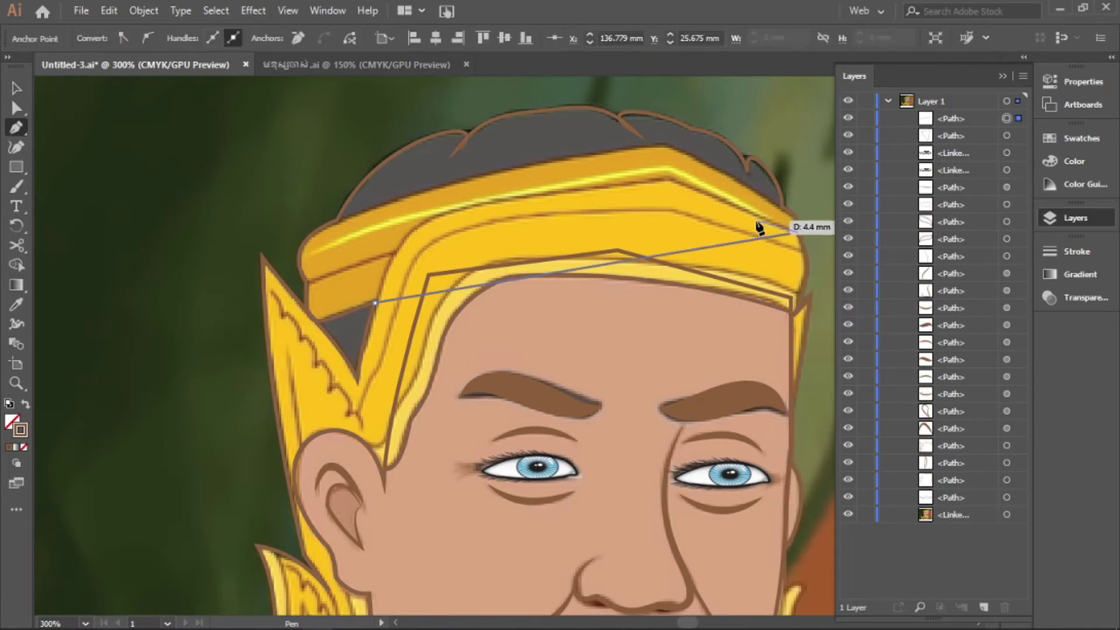
left_click(336, 220)
scroll(434, 300, "up", 3)
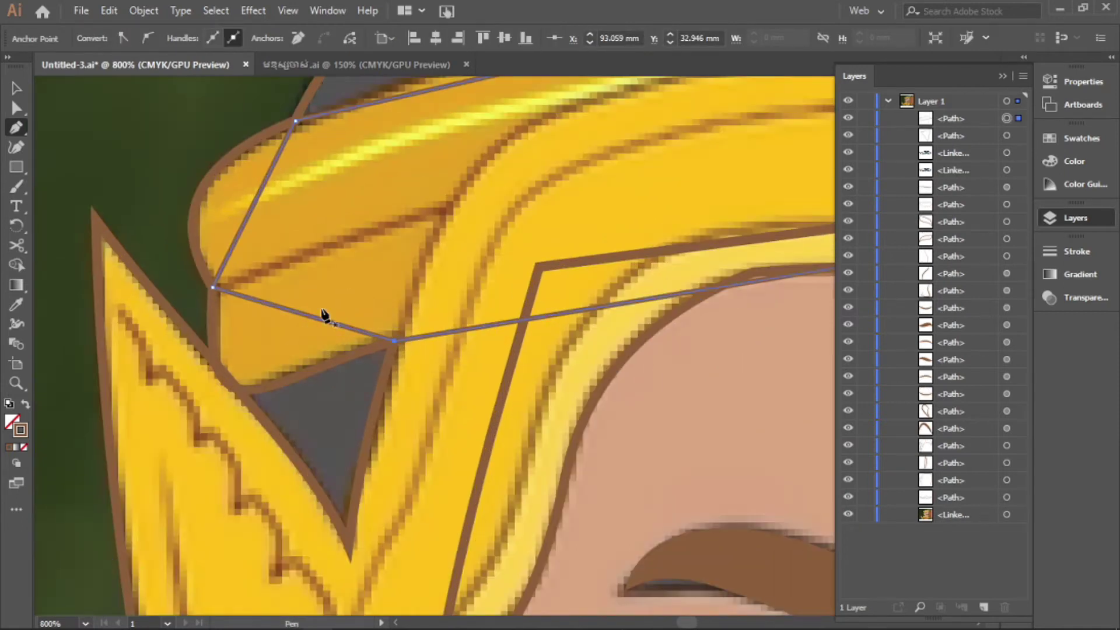
left_click(233, 383)
scroll(350, 350, "up", 5)
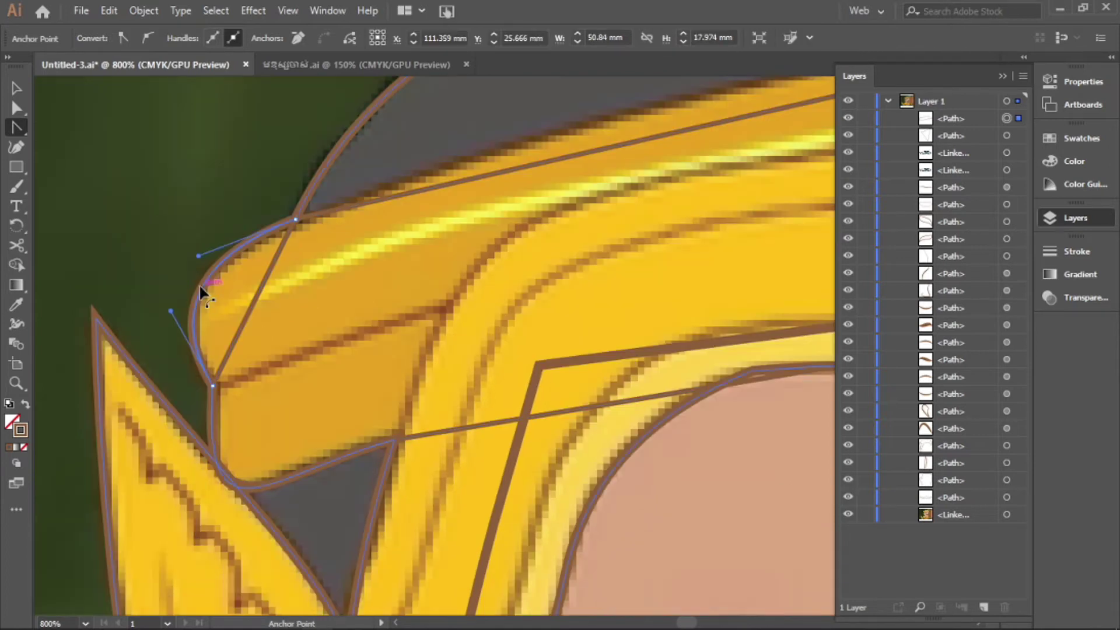
scroll(429, 338, "right", 10)
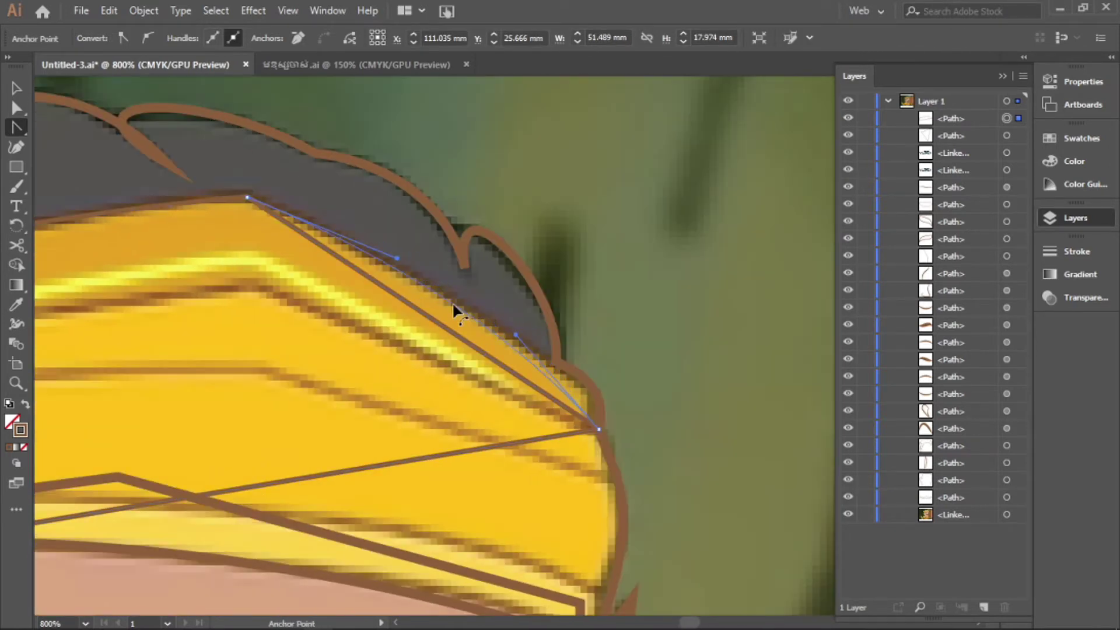
left_click_drag(455, 308, 644, 375)
- Curve the outline's top along the yellow crown with the Anchor Point tool
scroll(409, 409, "down", 1, "alt")
scroll(263, 458, "down", 1, "alt")
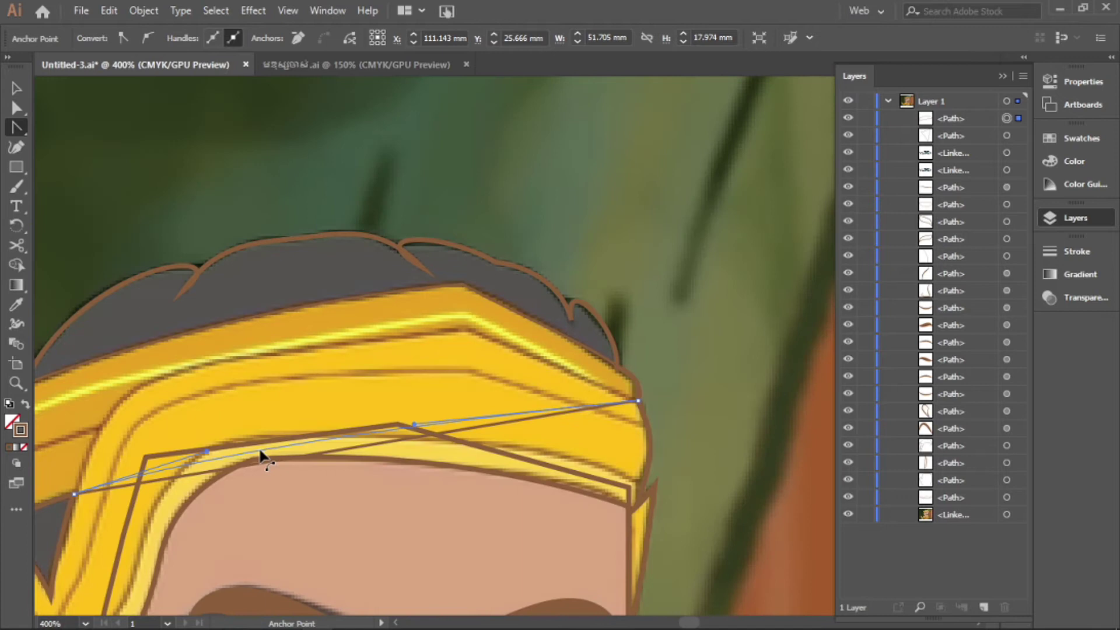
scroll(266, 502, "down", 1, "alt")
scroll(248, 502, "up", 1, "alt")
scroll(292, 506, "up", 1, "alt")
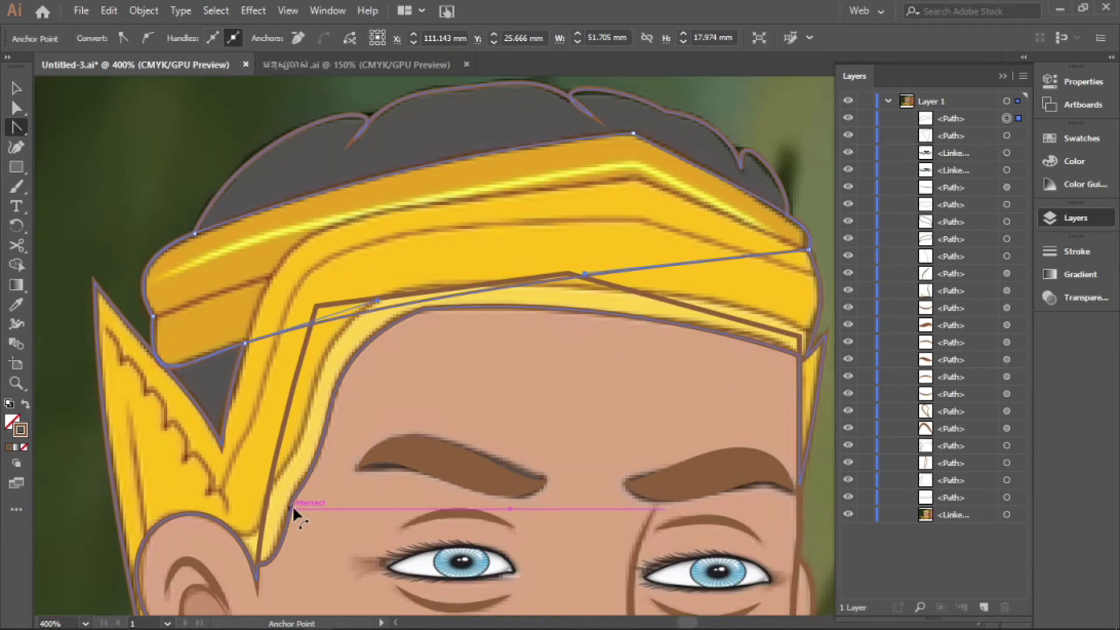
scroll(290, 516, "down", 2)
scroll(288, 512, "down", 3)
scroll(243, 560, "up", 5)
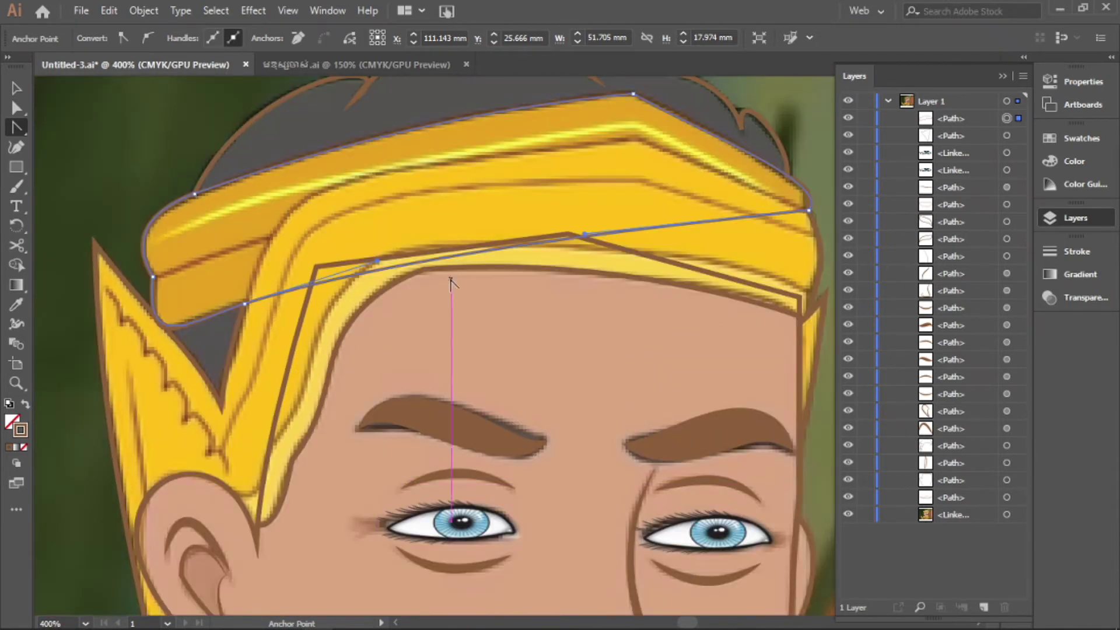
scroll(450, 282, "up", 1)
scroll(402, 235, "up", 2)
left_click(367, 175, "ctrl")
key("plus")
key("shift+c")
left_click_drag(568, 168, 812, 270)
- Raise the top curve of the crown outline
scroll(400, 395, "down", 5)
scroll(350, 268, "up", 8)
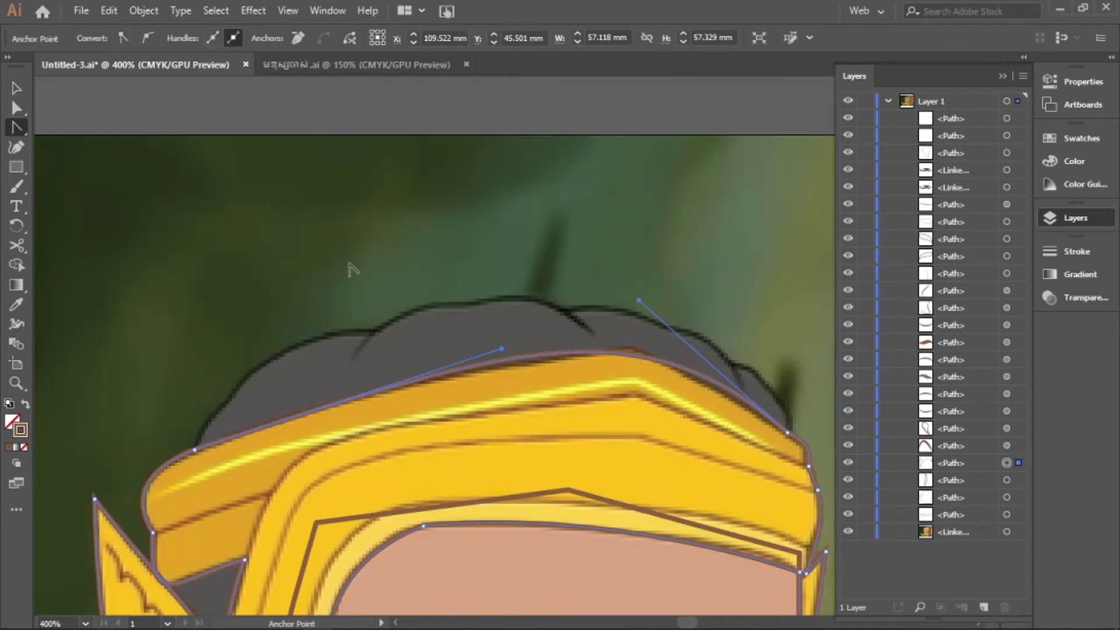
scroll(518, 284, "down", 3)
left_click_drag(639, 183, 653, 139)
- Draw a new five-point path along the top of the dark hair
left_click(194, 331)
left_click(638, 232)
left_click(788, 315)
left_click(736, 261)
left_click(591, 216)
left_click(351, 238)
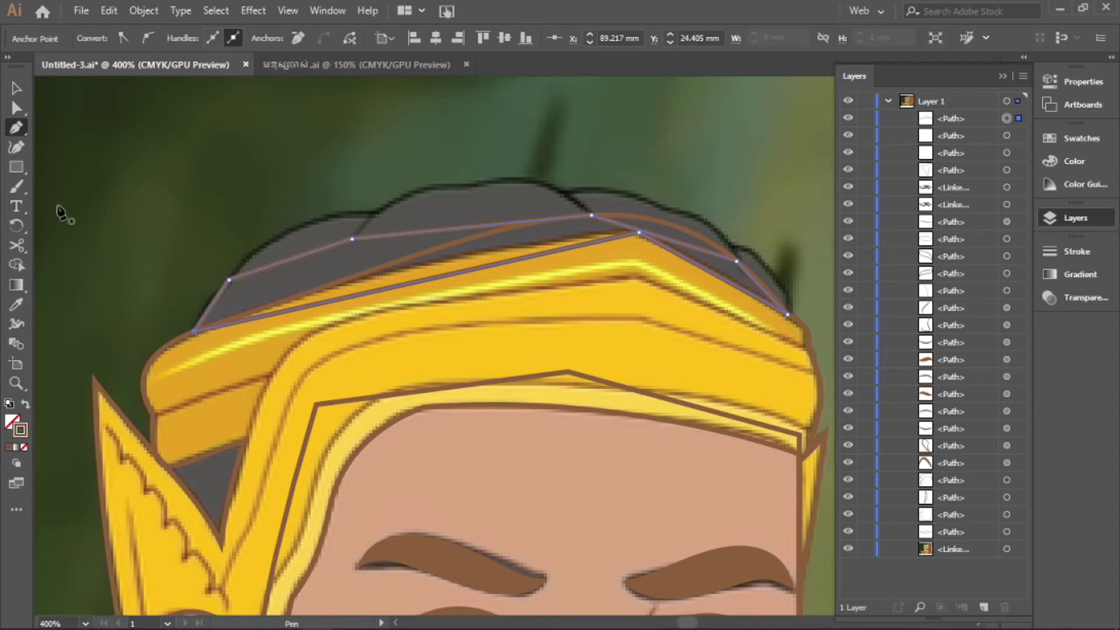
scroll(453, 242, "up", 2)
scroll(740, 283, "down", 2)
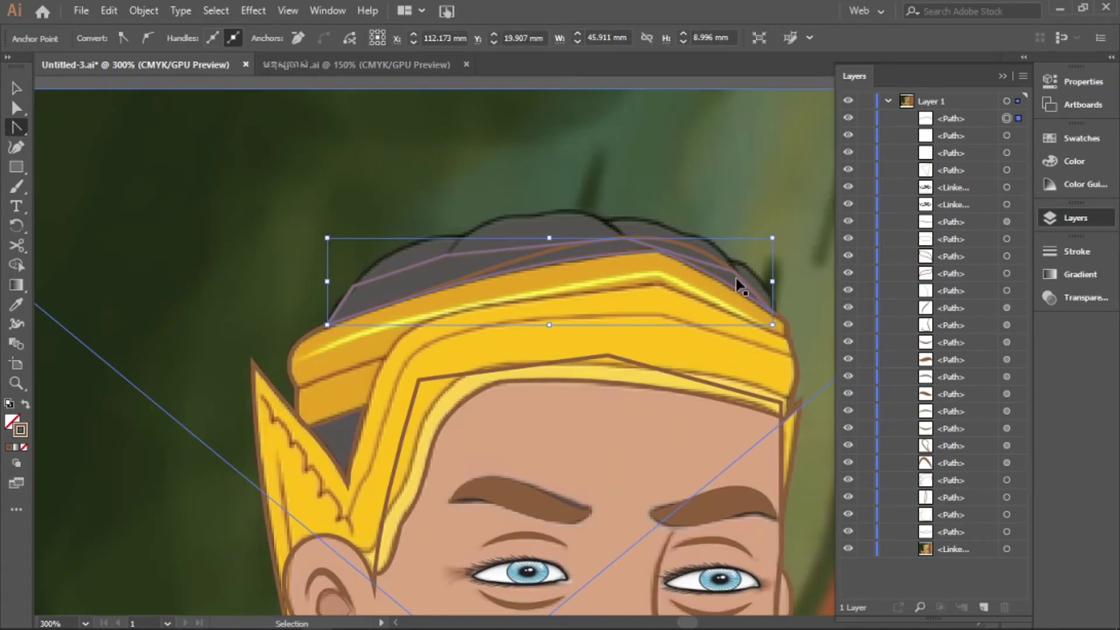
scroll(601, 357, "up", 4)
- Bend the hair path into an arch over the head and add an anchor
key("shift+c")
left_click_drag(600, 357, 735, 383)
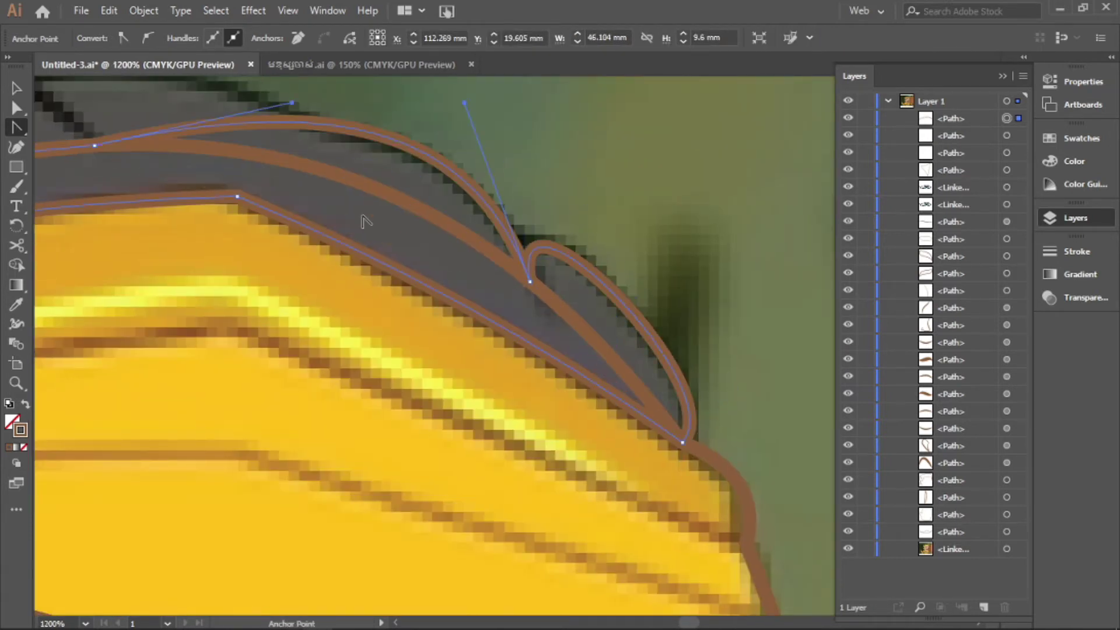
scroll(546, 263, "up", 3)
left_click_drag(546, 263, 218, 295)
scroll(217, 295, "right", 5)
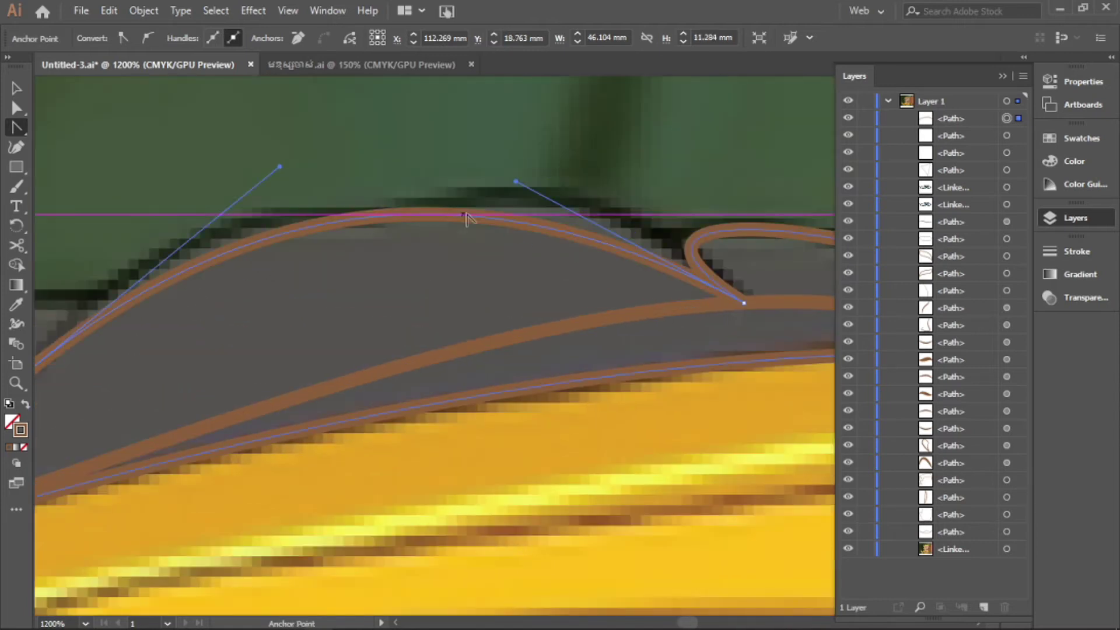
left_click(363, 220)
- Refine the hair outline's segments and handles to match the reference hairline
left_click(16, 90)
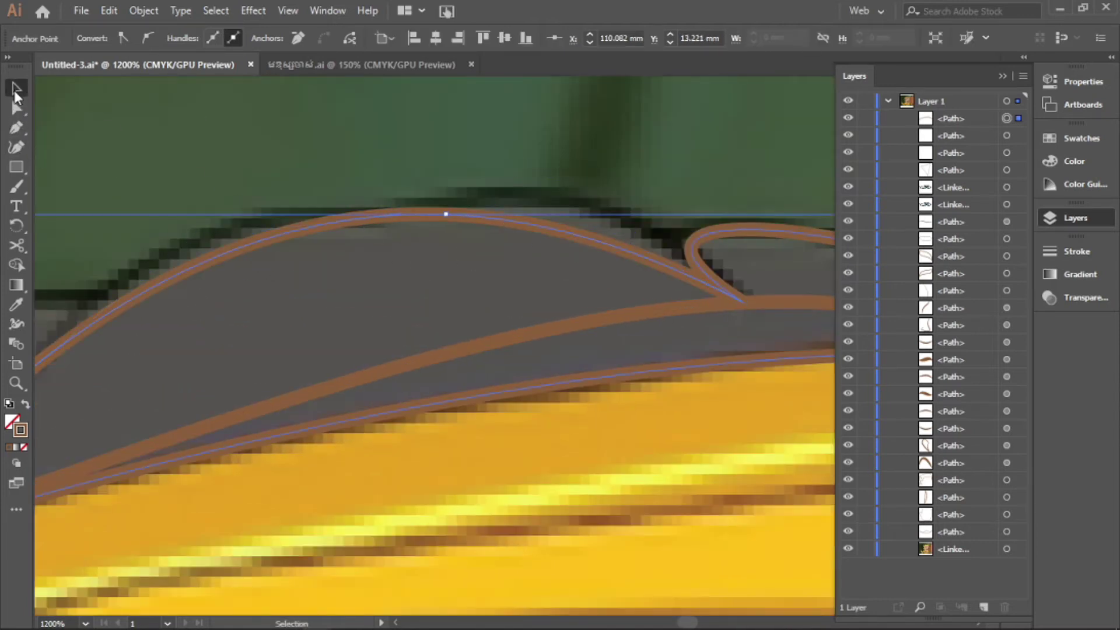
left_click_drag(544, 239, 545, 200)
scroll(545, 200, "up", 5)
mouse_move(387, 450)
left_mouse_down()
mouse_move(505, 257)
mouse_move(450, 258)
left_mouse_up()
scroll(320, 301, "down", 3)
scroll(320, 301, "down", 3)
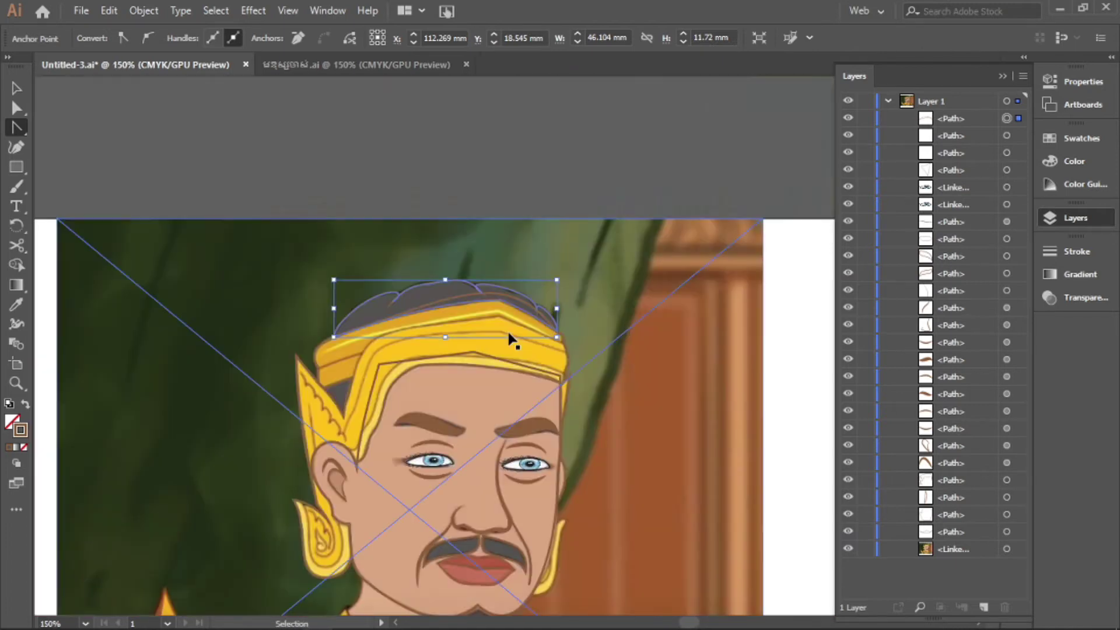
scroll(353, 566, "down", 2)
- Fill the face outline with the skin tone sampled from the reference
key("ctrl+y")
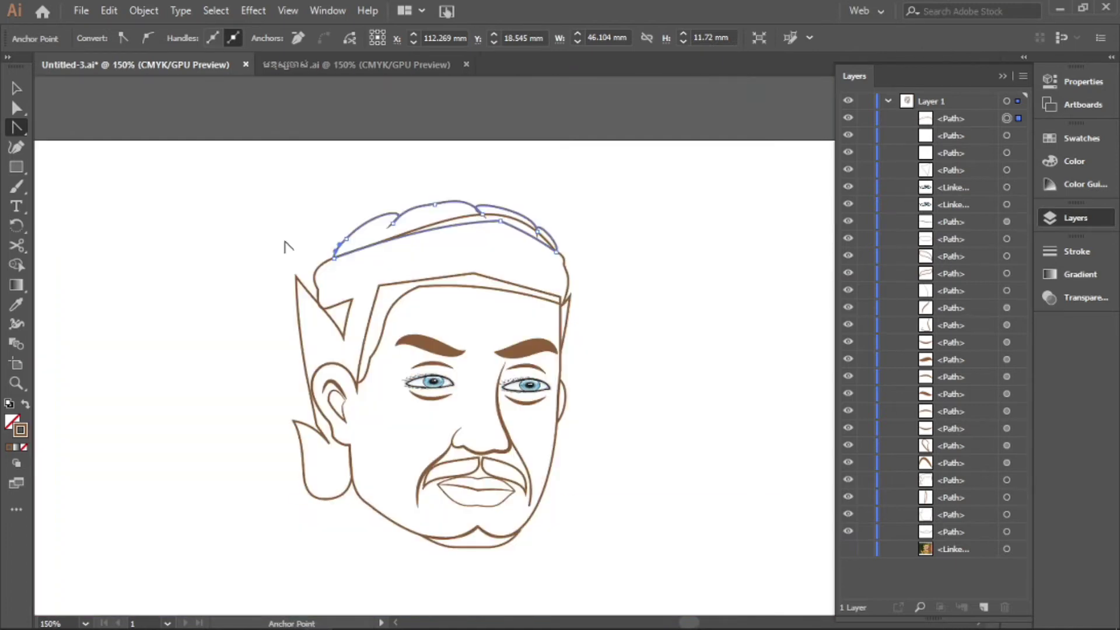
key("v")
left_click(420, 315)
key("ctrl+y")
left_click(419, 315)
key("i")
left_click(375, 430)
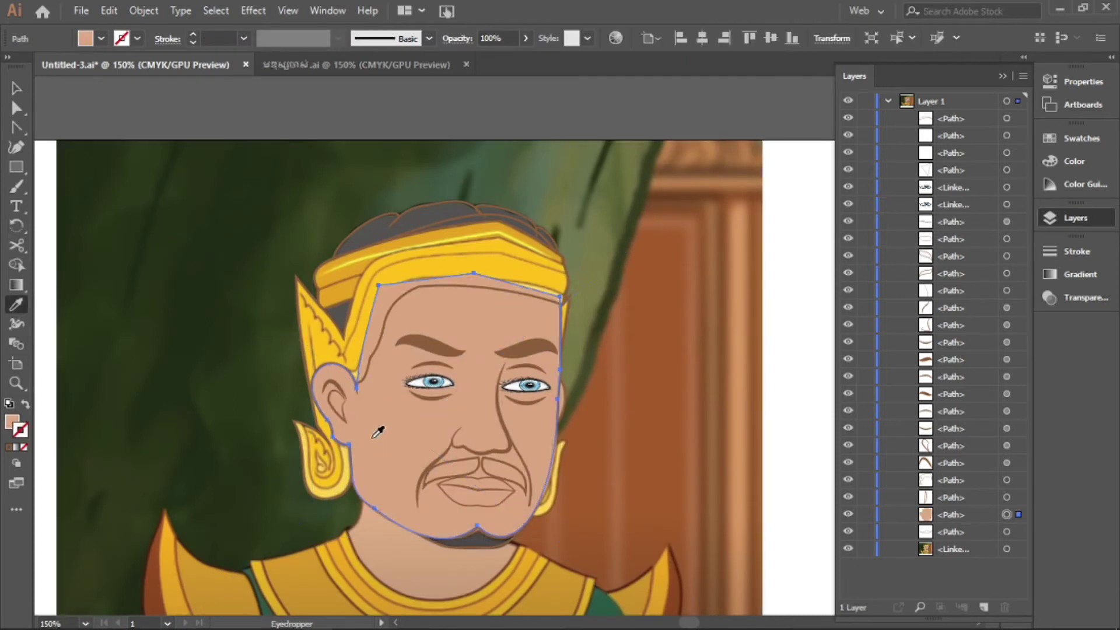
left_click(10, 447)
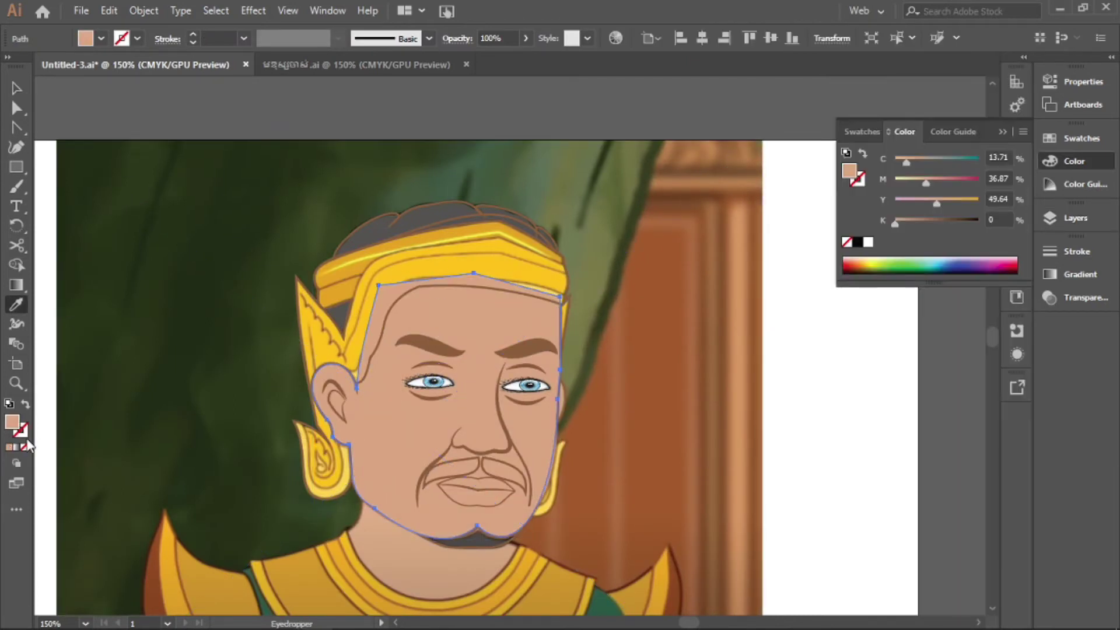
left_click(24, 447)
- Fill the lips with the sampled red and make the middle lip line red
scroll(478, 446, "up", 3)
scroll(450, 449, "up", 2)
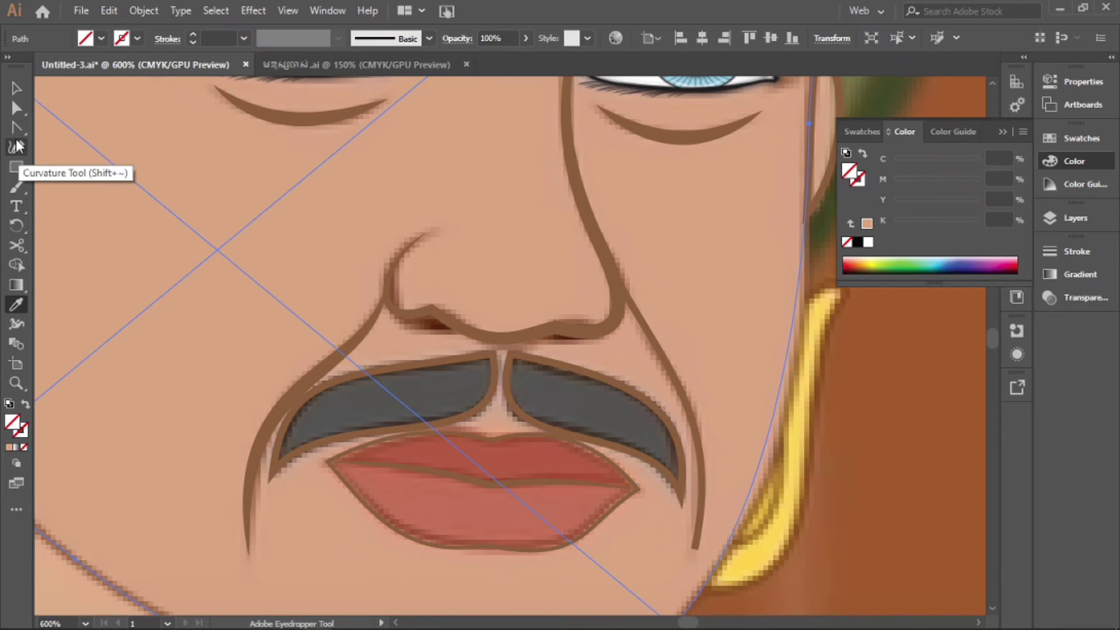
left_click(449, 548)
key("i")
left_click(484, 514)
key("v")
left_click(571, 476)
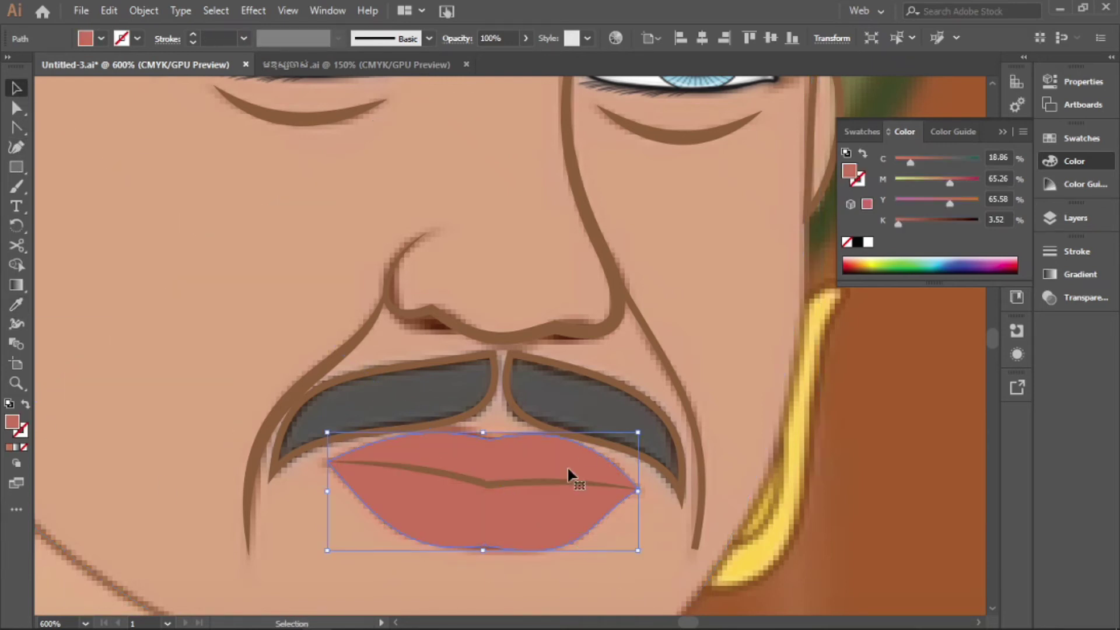
left_click(137, 38)
left_click(45, 89)
left_click(79, 127)
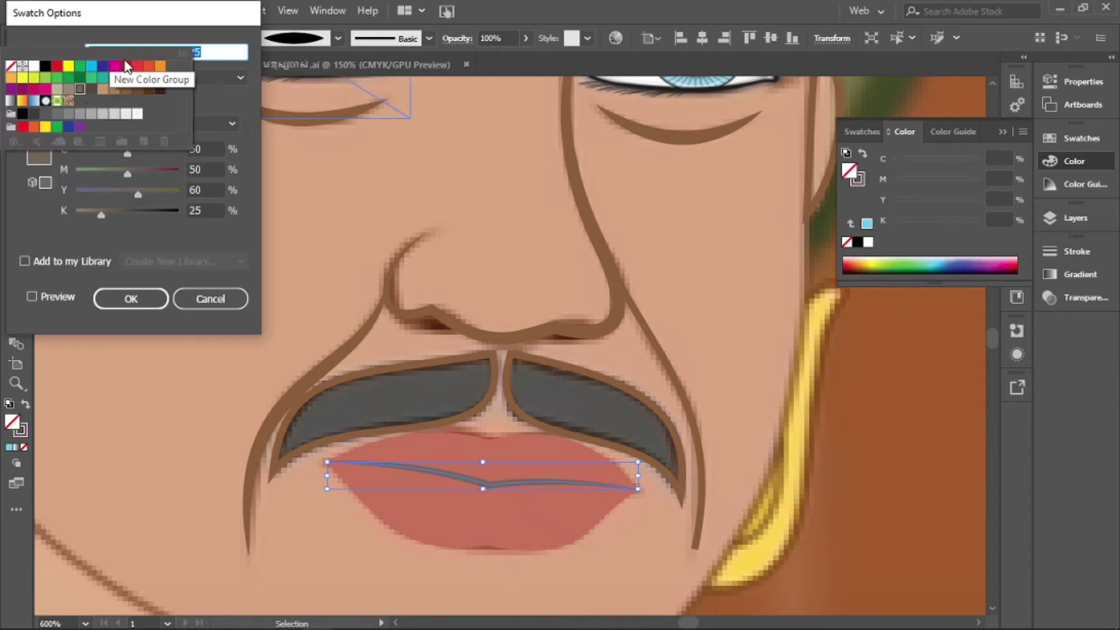
left_click(125, 65)
- Give both moustache shapes a brown outline and set its stroke thickness
left_click(47, 195)
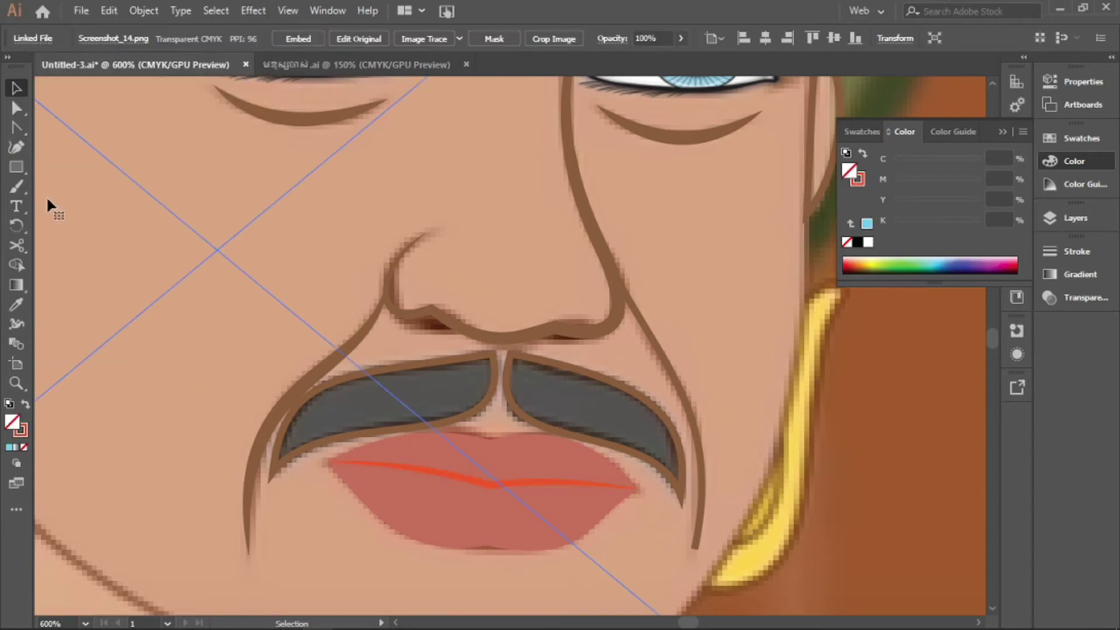
key("i")
left_click(350, 412)
left_click(138, 39)
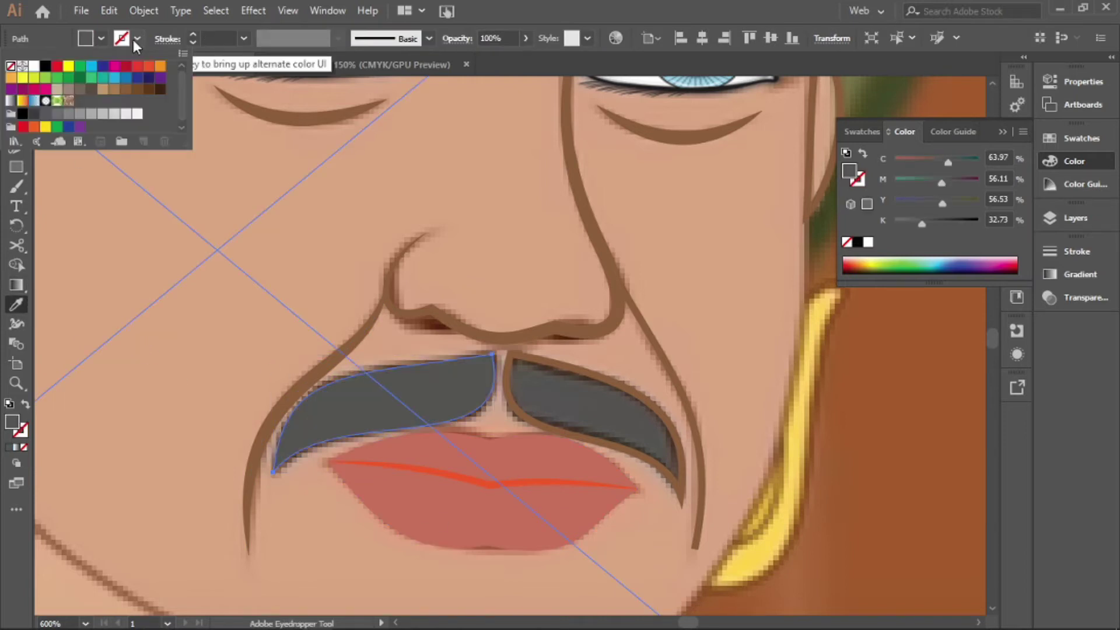
left_click(102, 93)
left_click(617, 387, "ctrl")
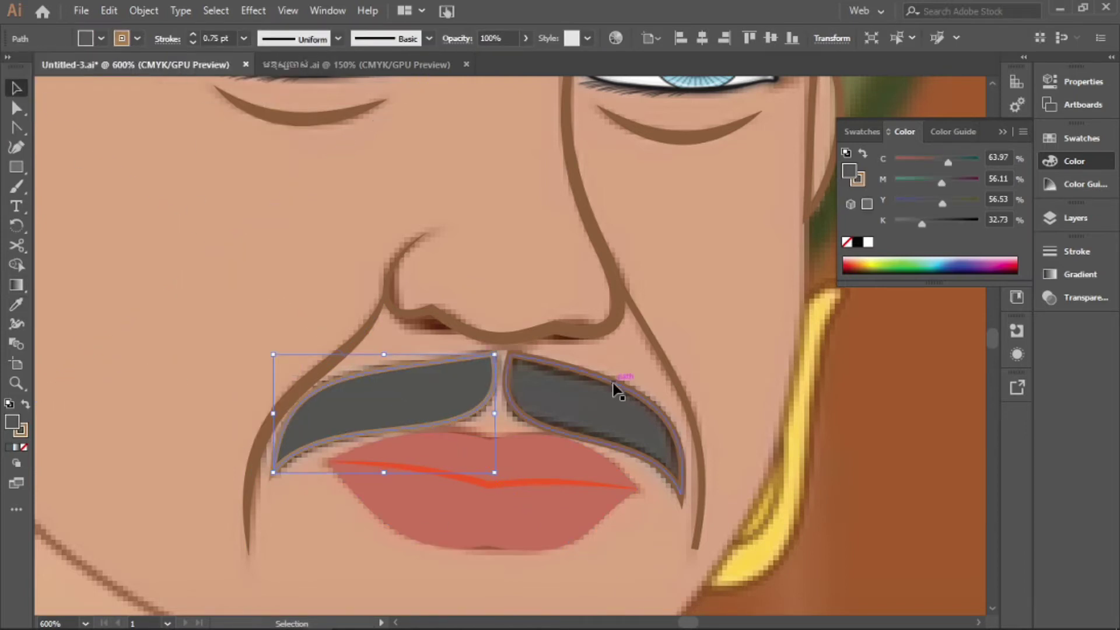
left_click(126, 88)
left_click(243, 38)
left_click(330, 451)
- Give the lips a brown outline
left_click(408, 496)
left_click(138, 39)
left_click(87, 87)
left_click(379, 408)
left_click(138, 38)
scroll(436, 454, "up", 1)
left_click(593, 367)
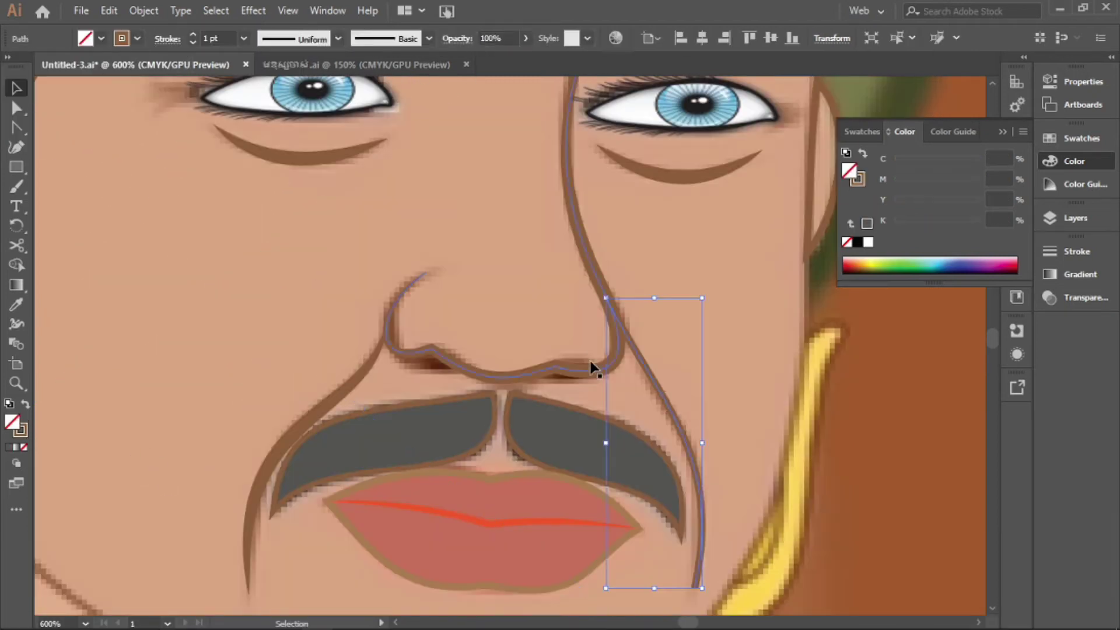
left_click(137, 393)
scroll(137, 392, "down", 3)
scroll(482, 350, "down", 3)
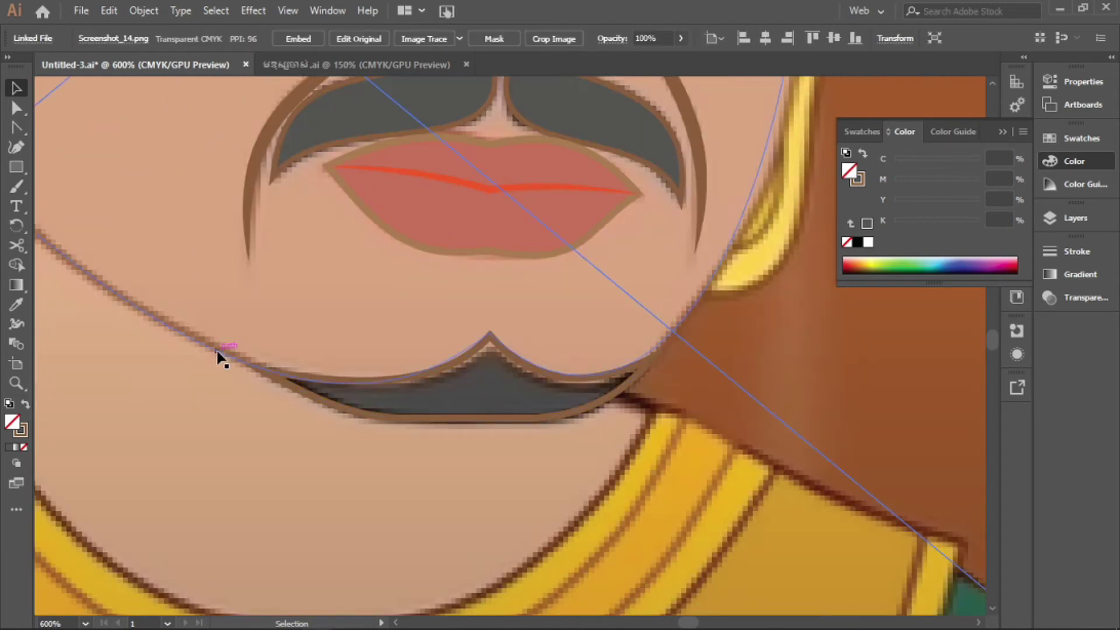
- Reshape the chin beard by pulling handles from its top anchors
key("shift+c")
left_click_drag(489, 334, 637, 518)
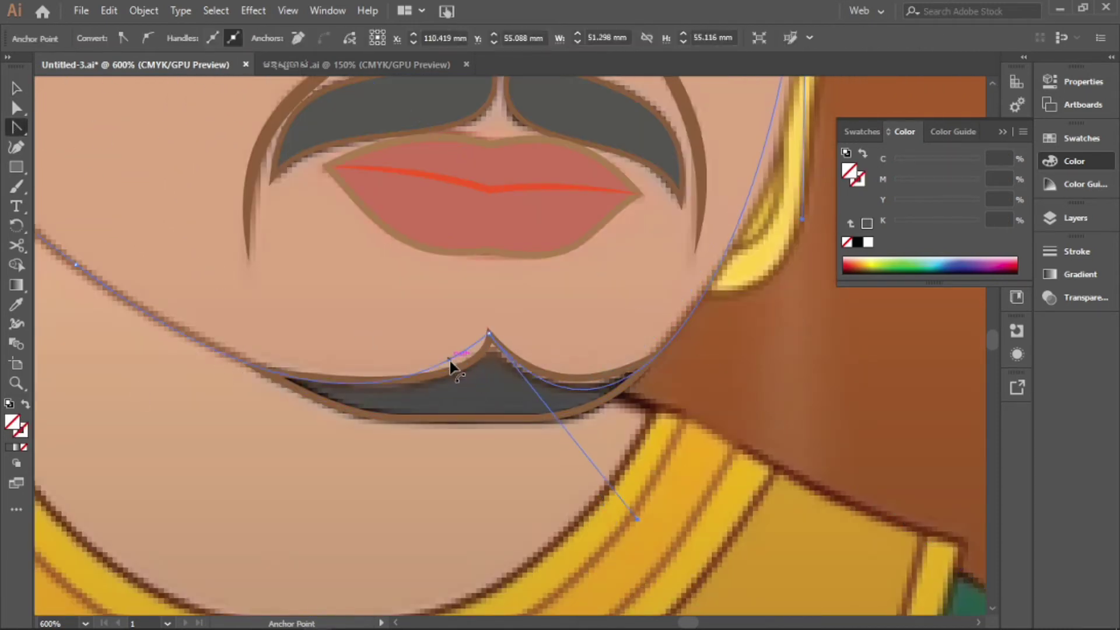
left_click_drag(471, 417, 638, 504)
scroll(525, 409, "up", 2)
- Apply the sampled skin tone as the fill of the chin beard shape
left_click(17, 304)
scroll(409, 350, "up", 5)
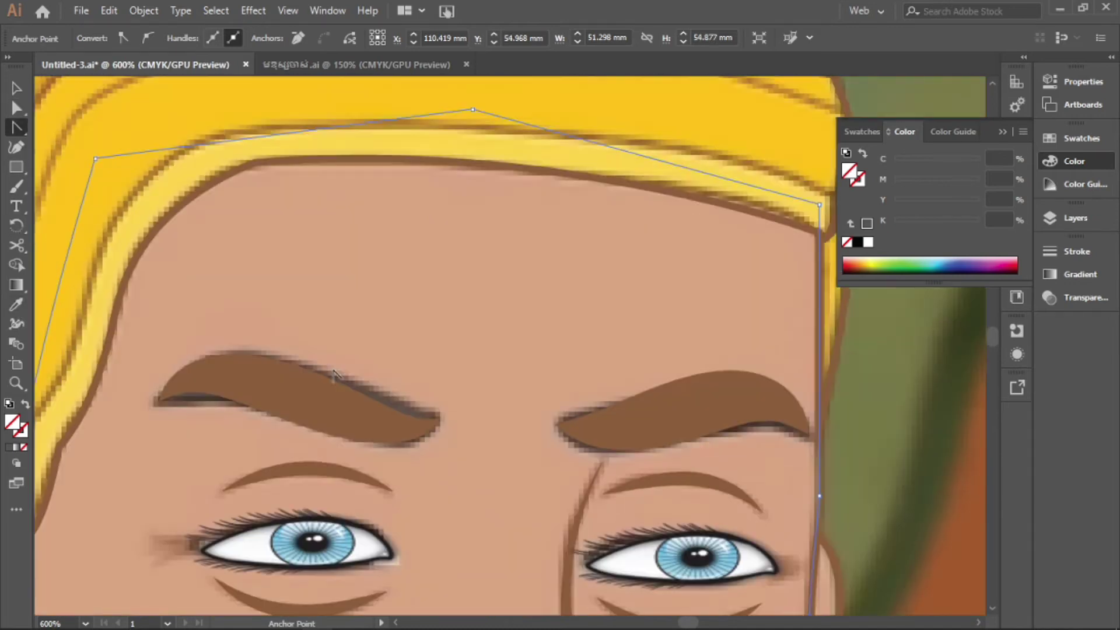
scroll(408, 350, "down", 5)
scroll(409, 350, "up", 5)
left_click(187, 400)
key("v")
scroll(290, 256, "down", 5)
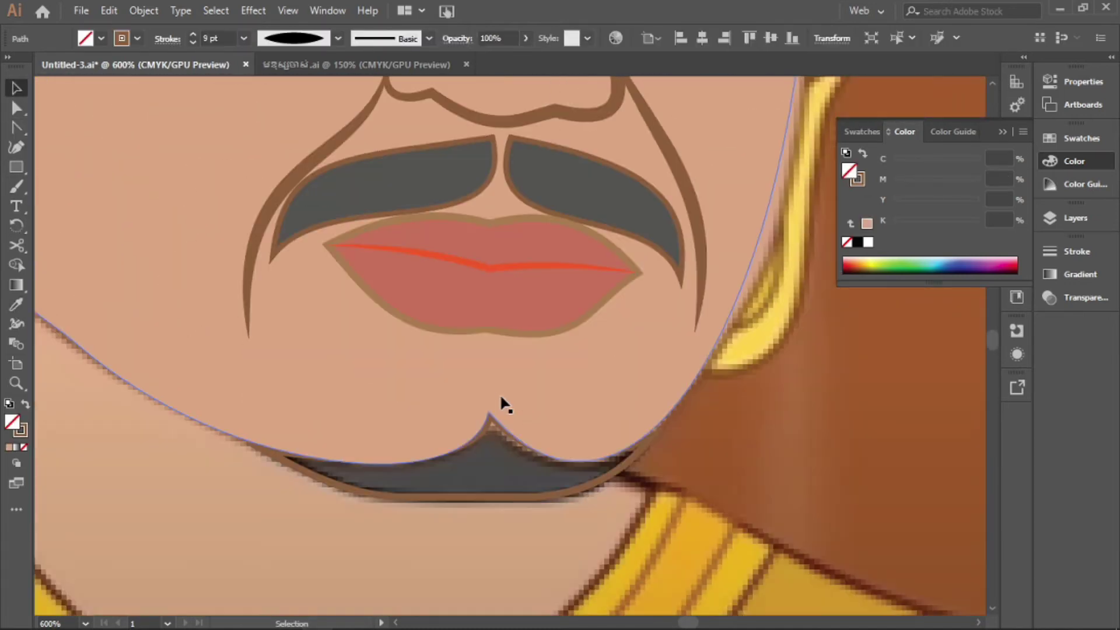
left_click(321, 358)
key("i")
left_click(101, 38)
left_click(647, 320)
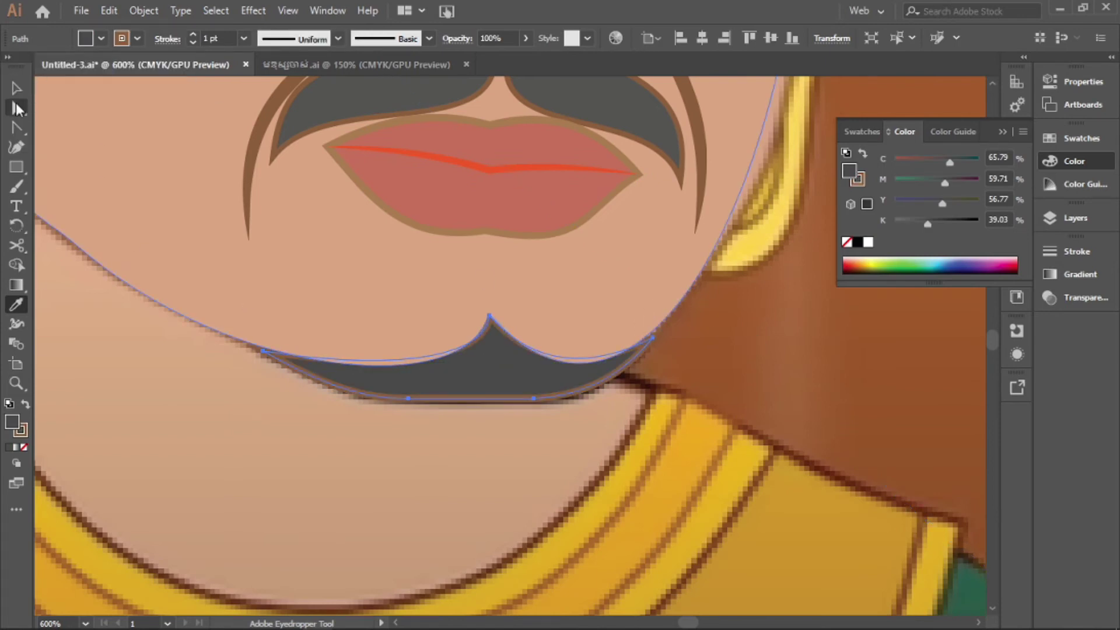
key("v")
- Check the fill colour choices and bring up the Layers panel
left_click(101, 38)
key("Escape")
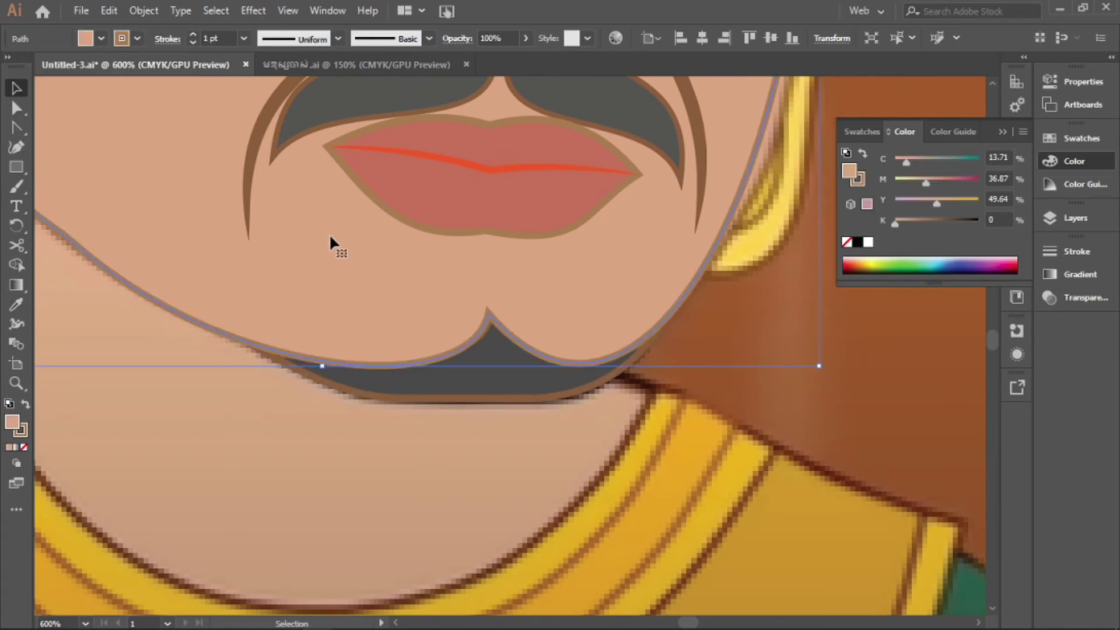
scroll(330, 242, "down", 4)
key("F7")
scroll(228, 371, "up", 4)
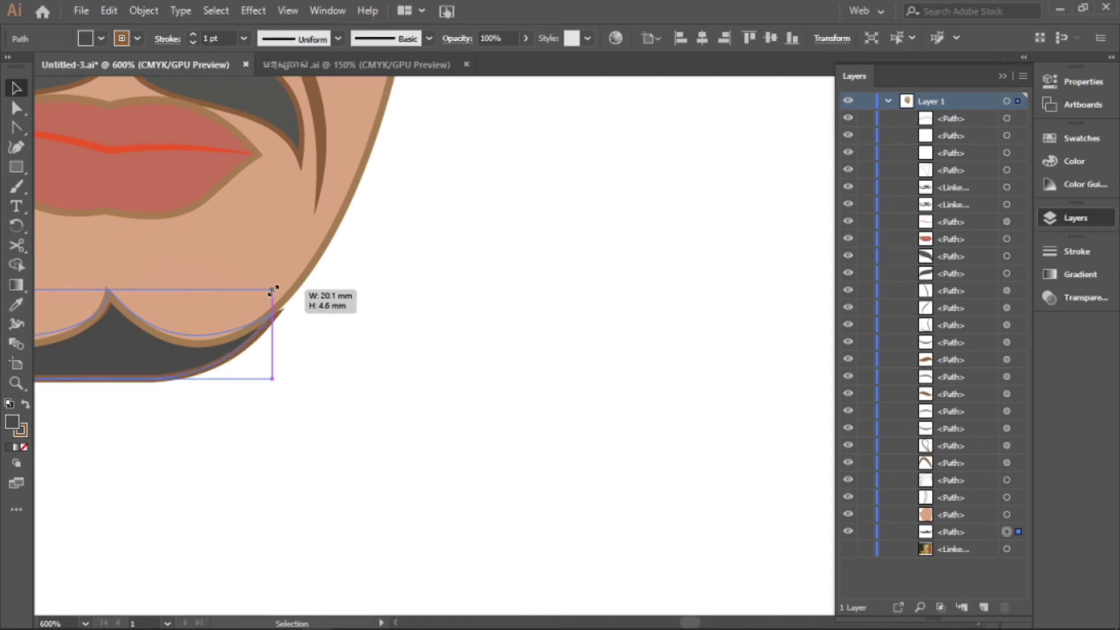
- Select the inner-ear shape and check its fill colour
scroll(227, 371, "down", 2)
scroll(296, 400, "down", 3)
scroll(254, 331, "up", 5)
left_click(254, 331)
scroll(254, 331, "down", 1)
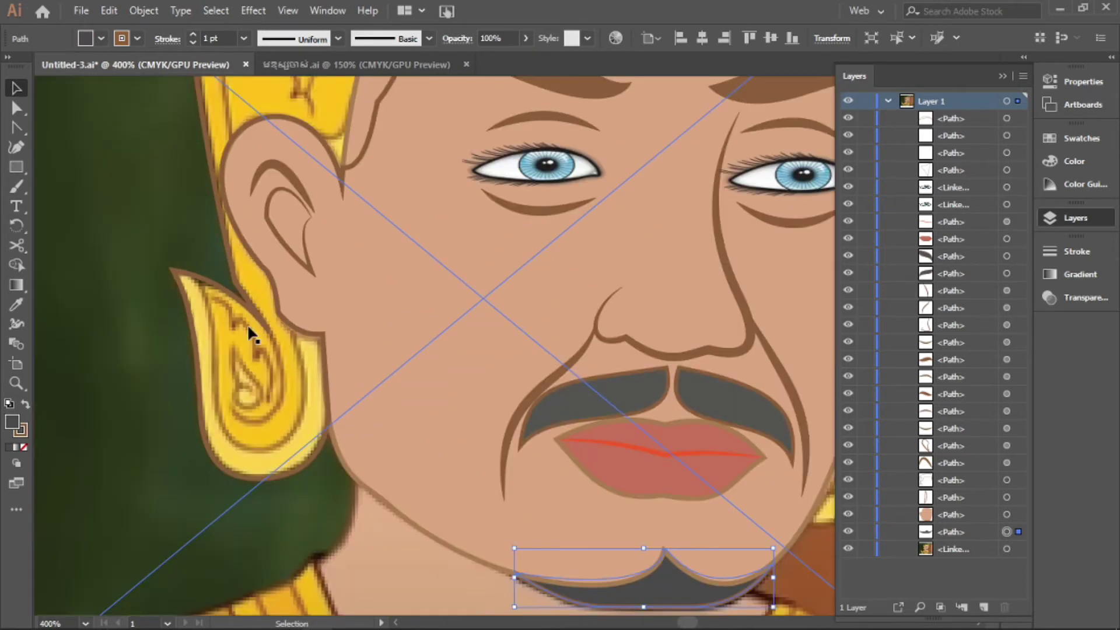
scroll(295, 262, "up", 1)
left_click(287, 242)
left_click(101, 38)
key("Escape")
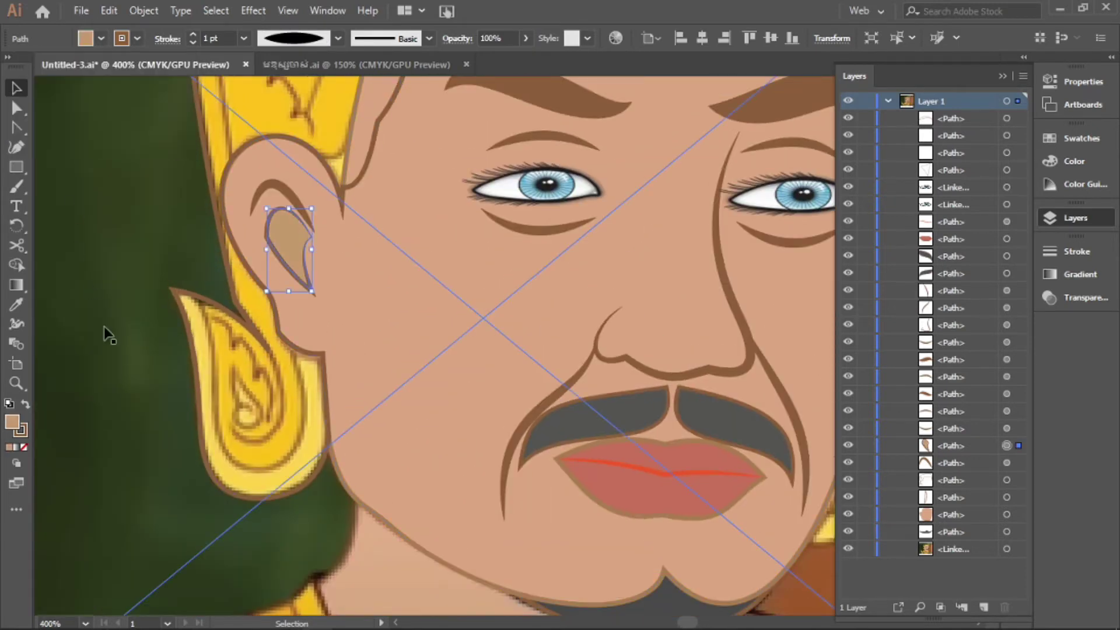
scroll(225, 315, "up", 2)
scroll(121, 324, "up", 1)
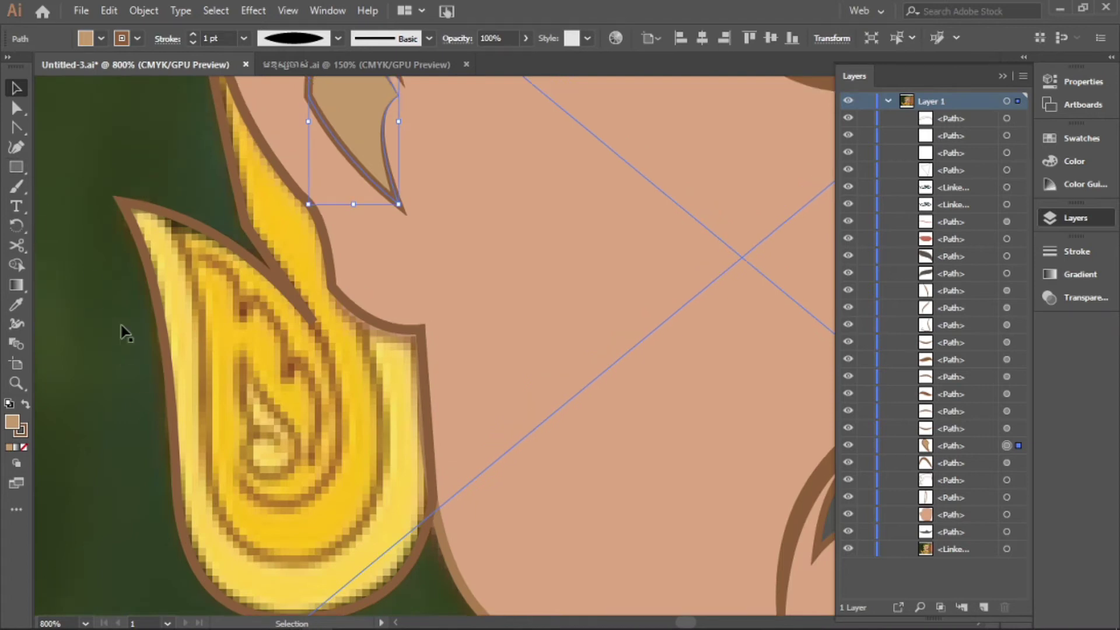
scroll(120, 325, "down", 2)
- Draw a closed four-point earring shape from tip to top and bottom points
key("shift+grave")
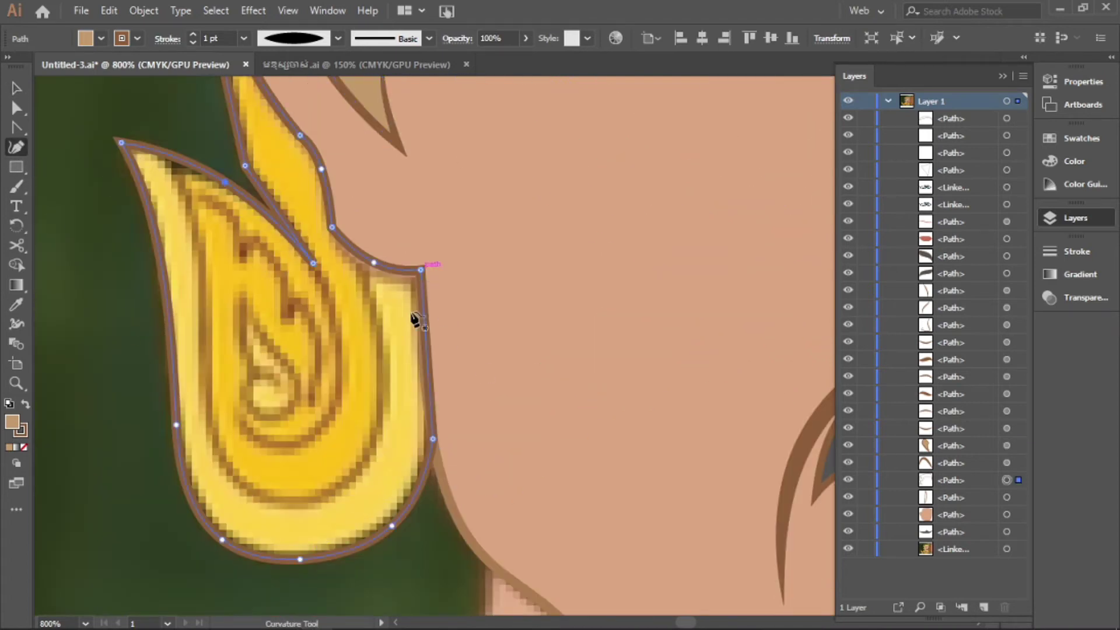
key("v")
left_click(416, 274)
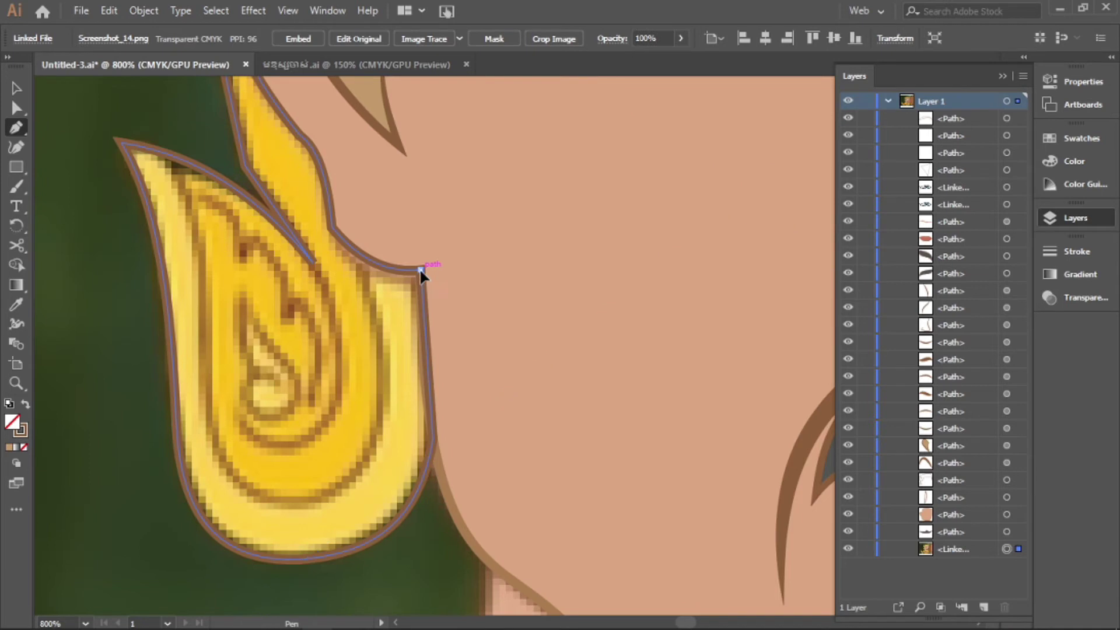
left_click(420, 269)
left_click(201, 366)
left_click(122, 143)
left_click(290, 558)
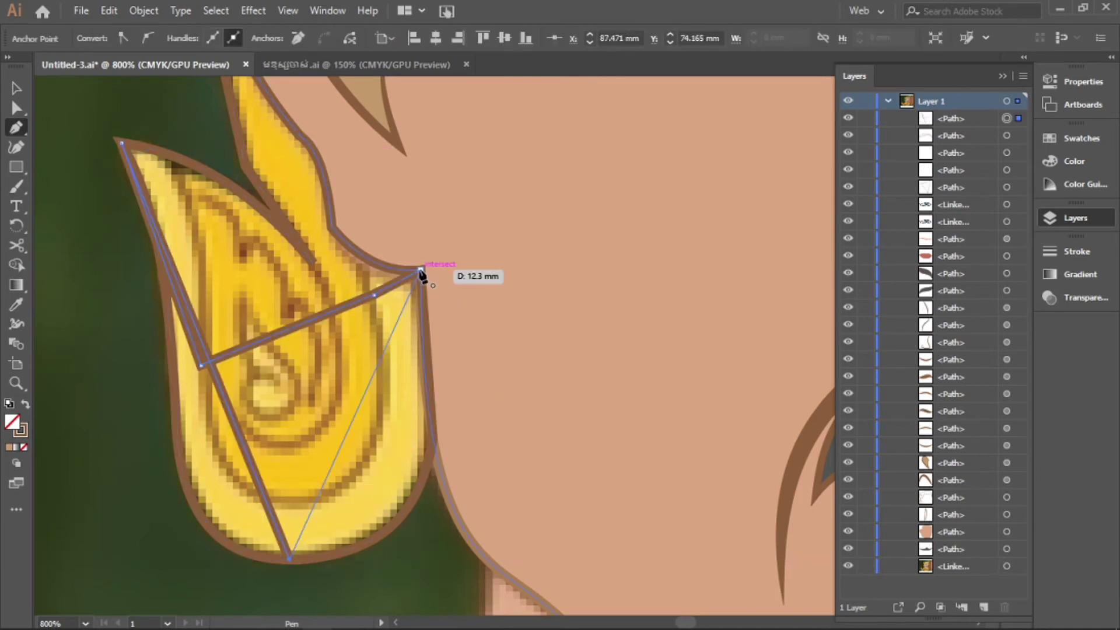
left_click(420, 270)
- Curve the earring's left and right edges and bend its inner edge into a deep U
key("shift+c")
left_click_drag(224, 350, 169, 402)
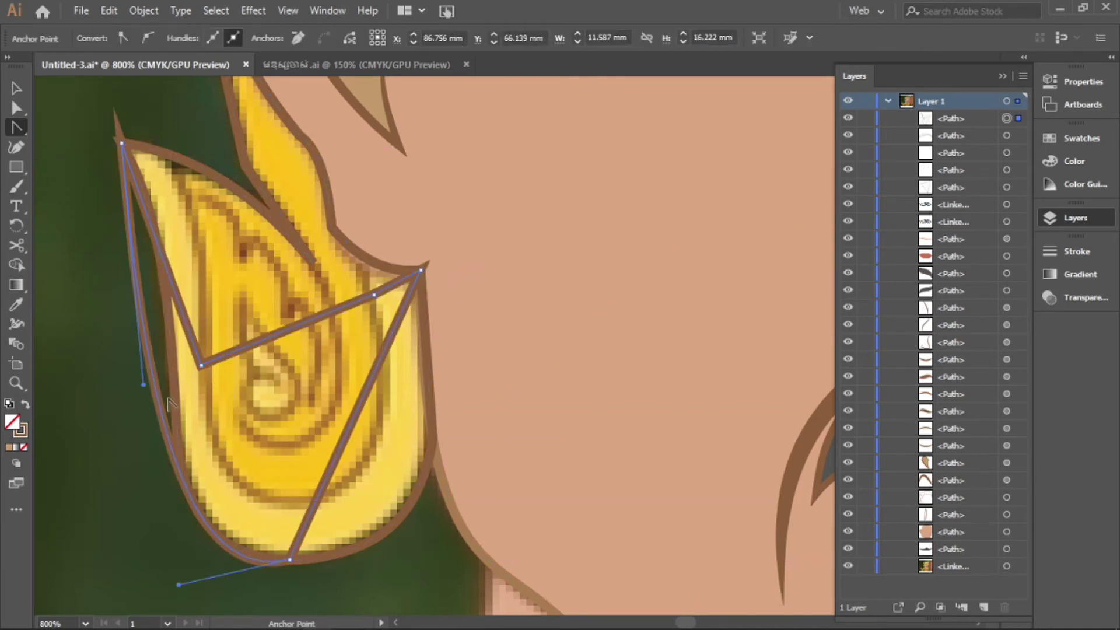
left_click_drag(356, 415, 438, 480)
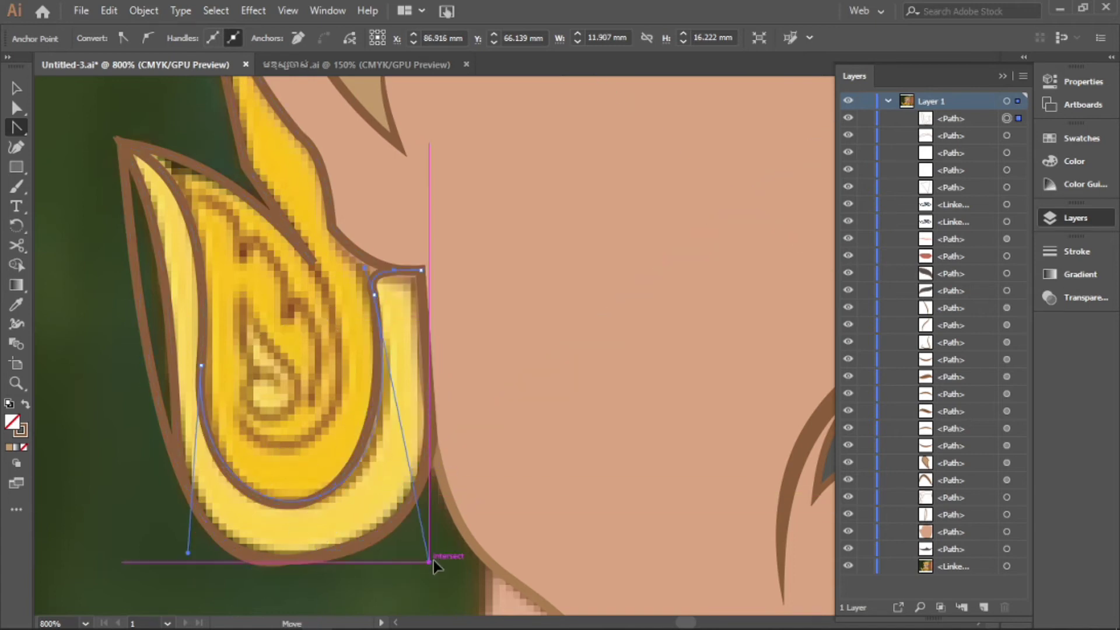
left_click_drag(330, 323, 420, 554)
key("v")
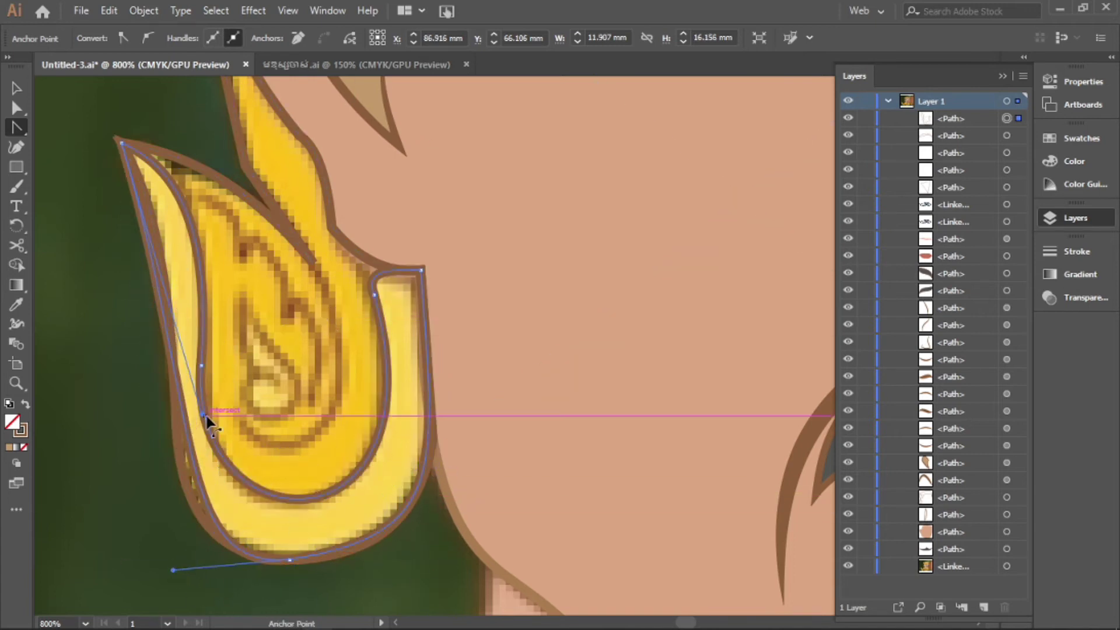
left_click(117, 554)
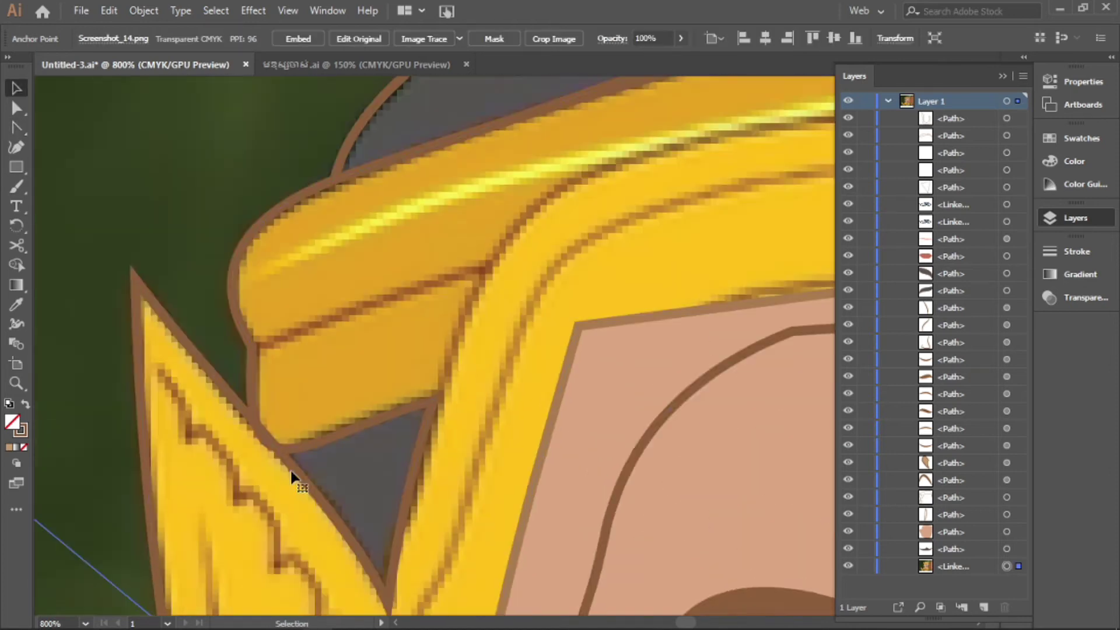
left_click_drag(207, 415, 325, 455)
- Trace the flame ornament's inner edges with two Pen paths
left_click(16, 127)
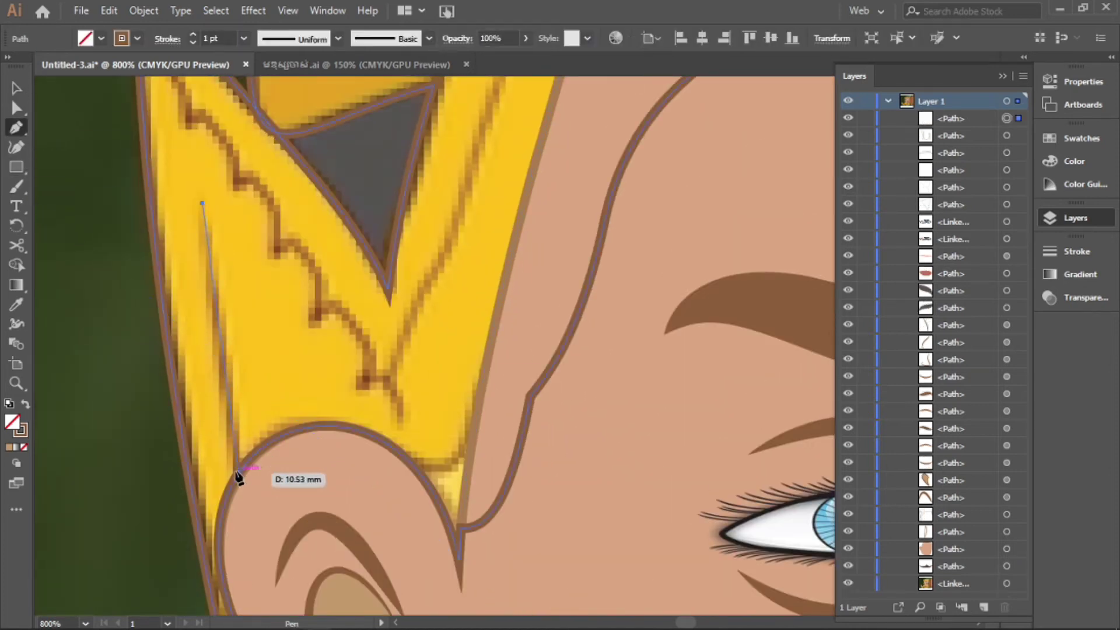
scroll(237, 475, "down", 10)
left_click(121, 202)
left_click(200, 257)
left_click(238, 319)
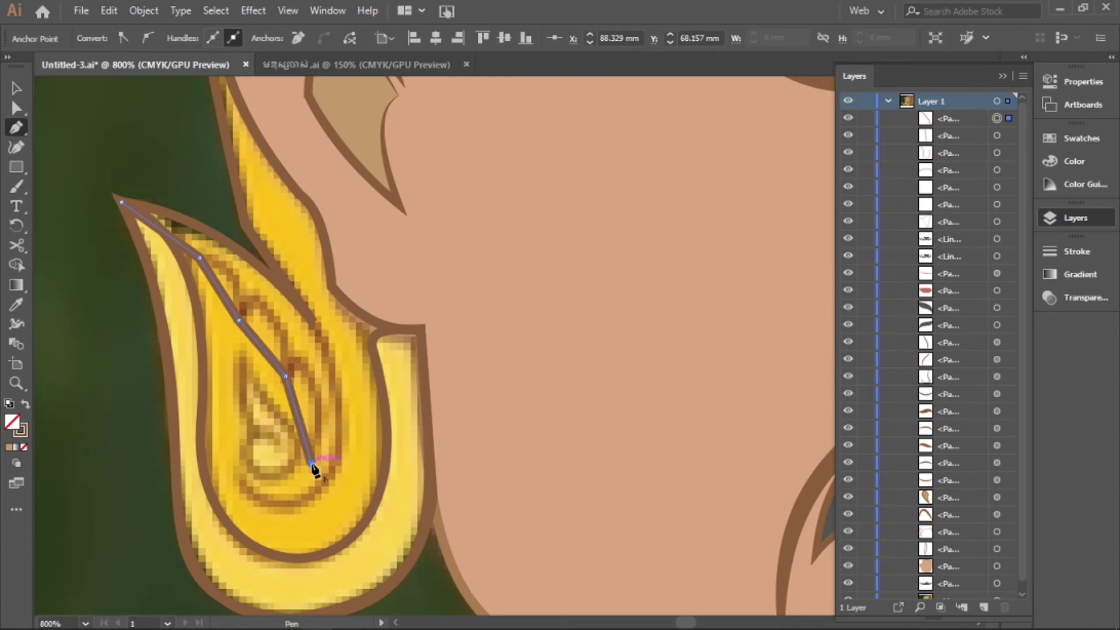
left_click(240, 354)
left_click(296, 463)
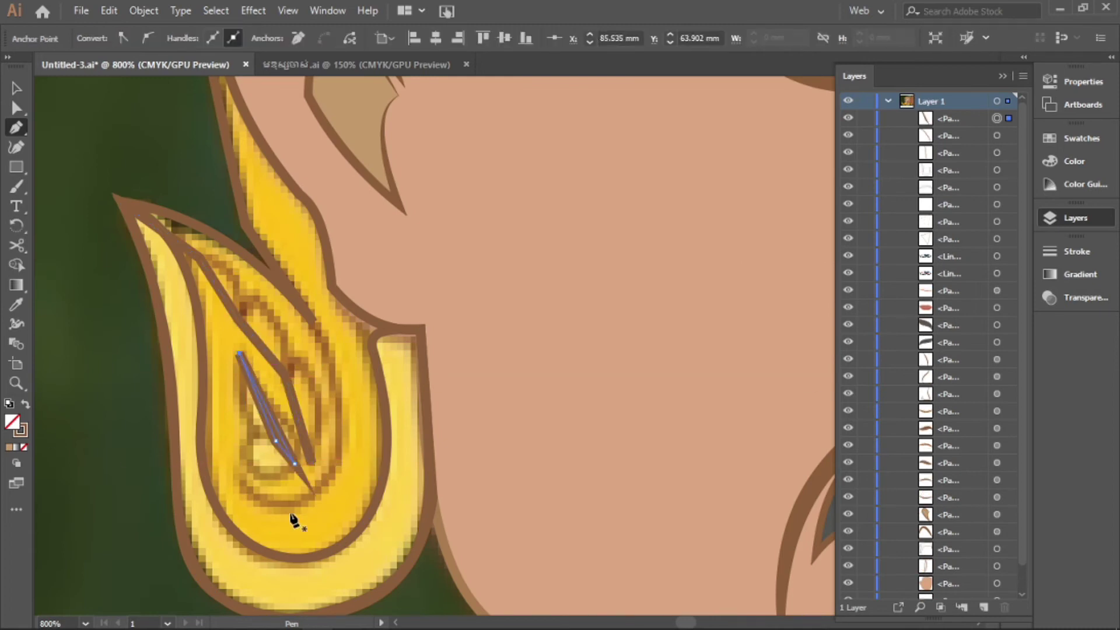
- Draw the inner leaf curl and bend its lower curves into a teardrop loop
left_click(313, 322)
left_click_drag(301, 500, 272, 500)
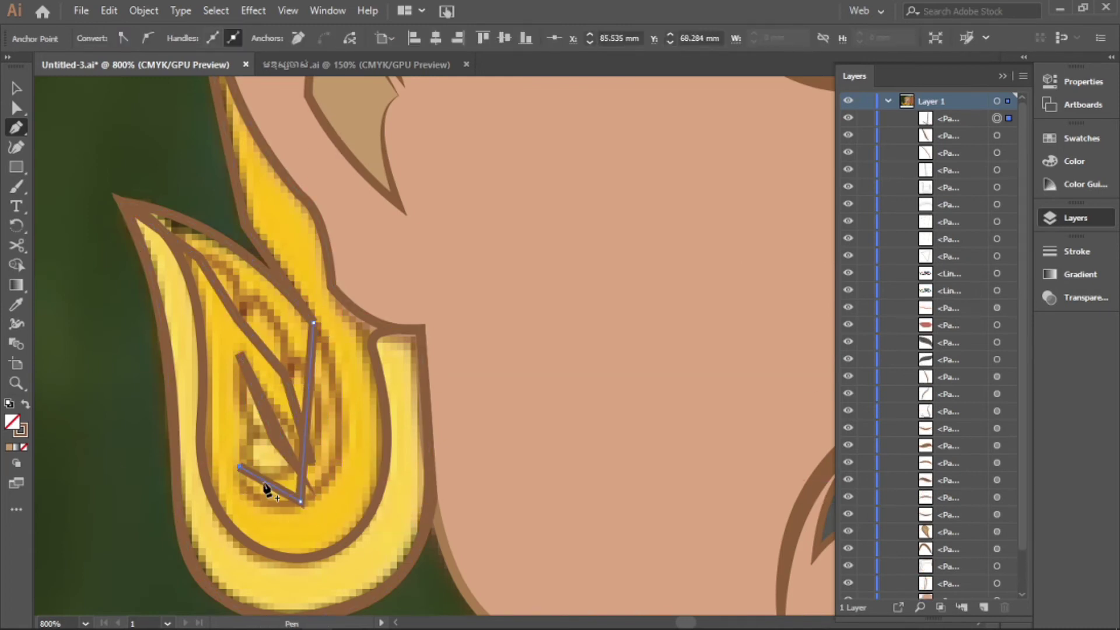
left_click_drag(340, 431, 348, 426)
left_click_drag(239, 466, 267, 514)
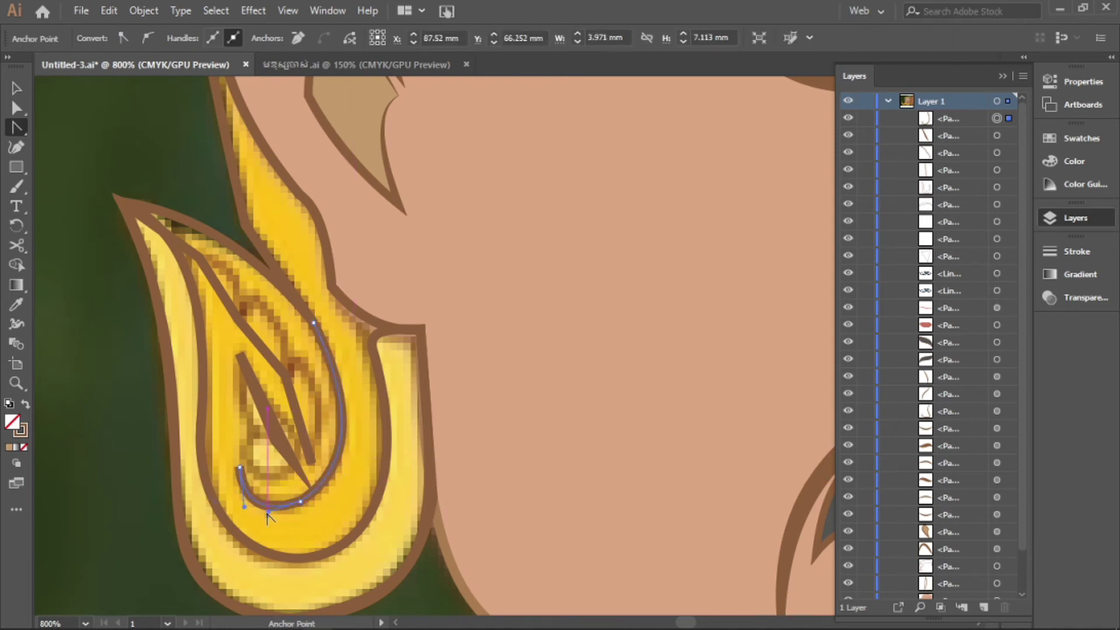
scroll(267, 430, "up", 3, "alt")
left_click_drag(233, 402, 250, 495)
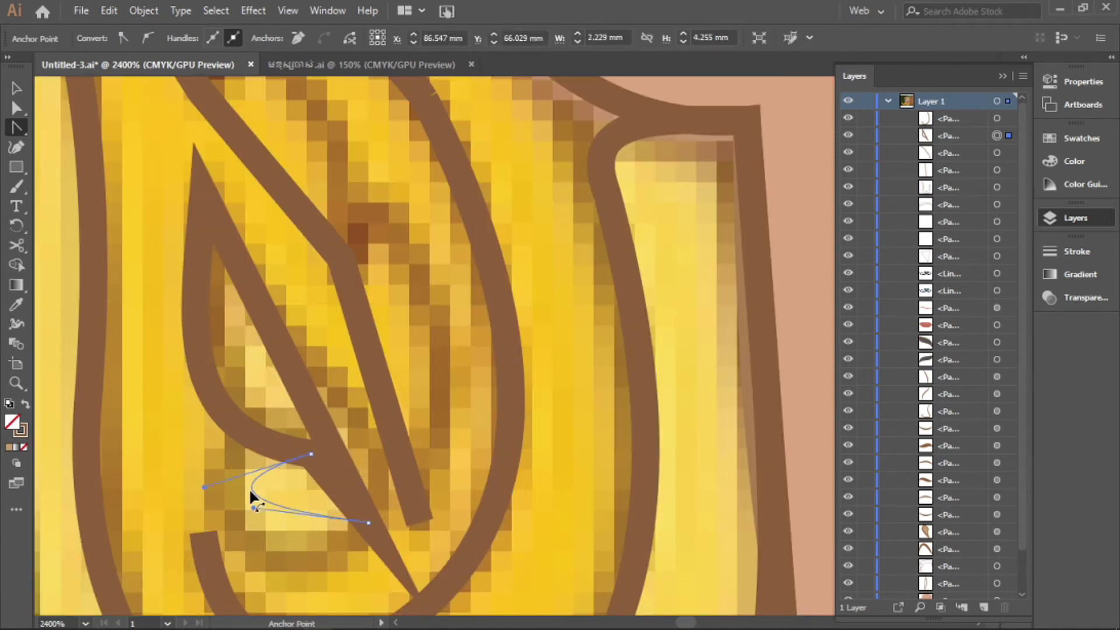
mouse_move(305, 530)
left_mouse_down()
mouse_move(325, 446)
mouse_move(305, 315)
left_mouse_up()
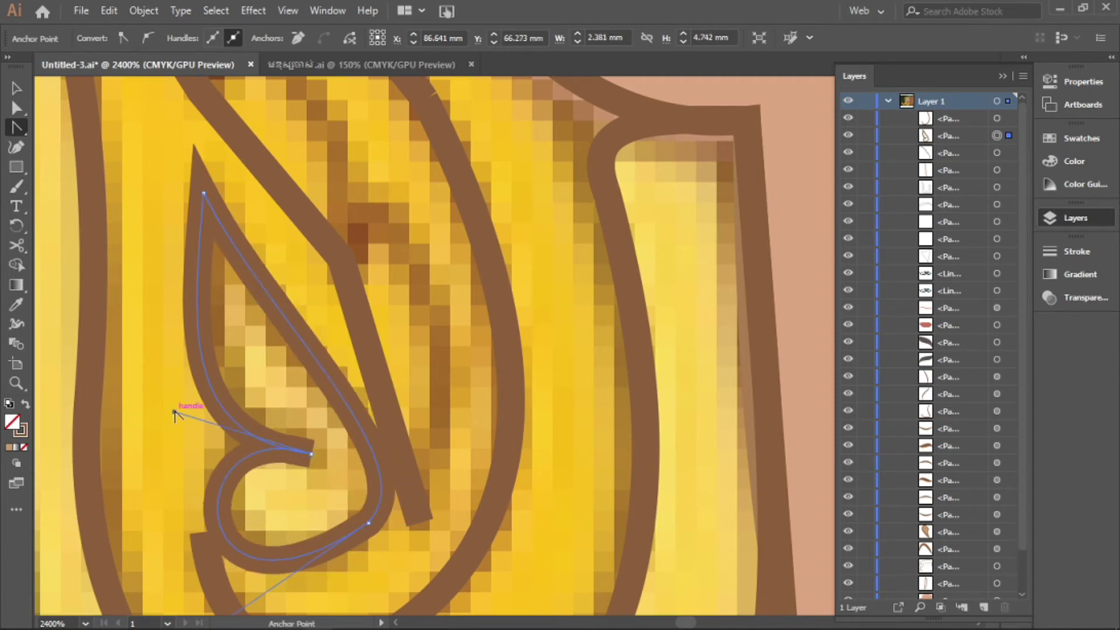
scroll(333, 392, "down", 3)
scroll(307, 401, "up", 5)
- Smooth the neighbouring strand path's curve with the Anchor Point tool
key("v")
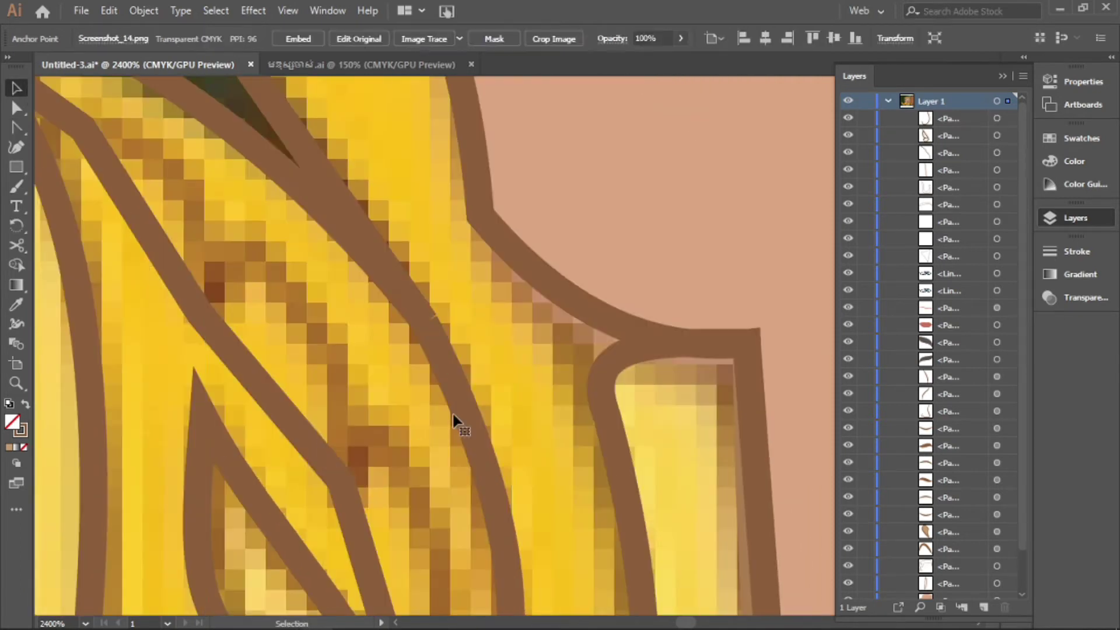
left_click(363, 345)
scroll(395, 364, "down", 2)
scroll(395, 364, "down", 1)
key("shift+c")
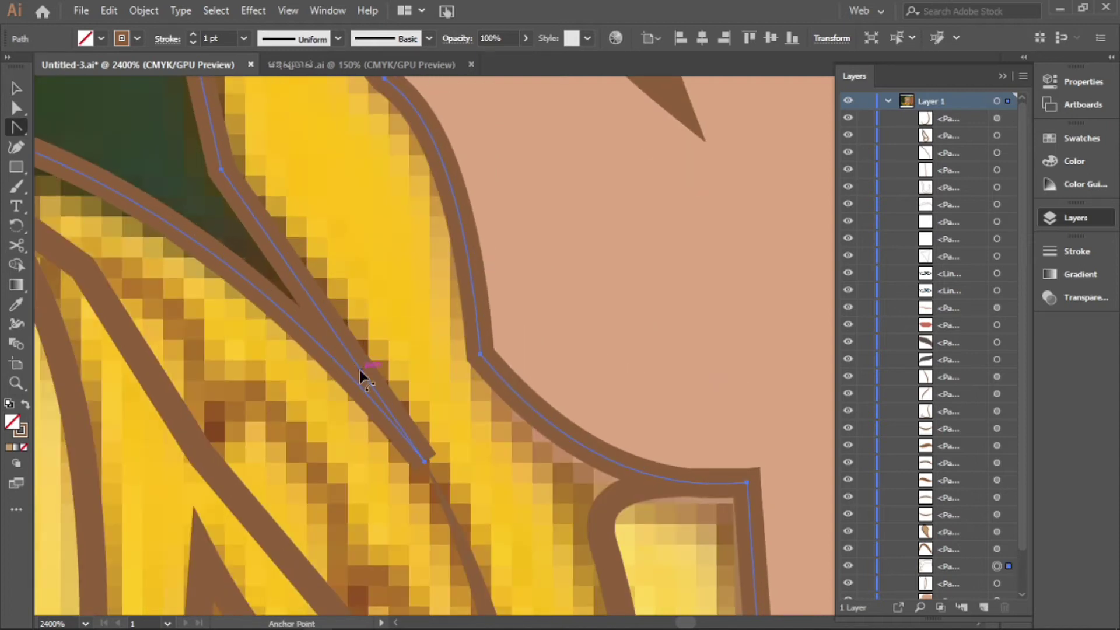
left_click_drag(359, 370, 381, 383)
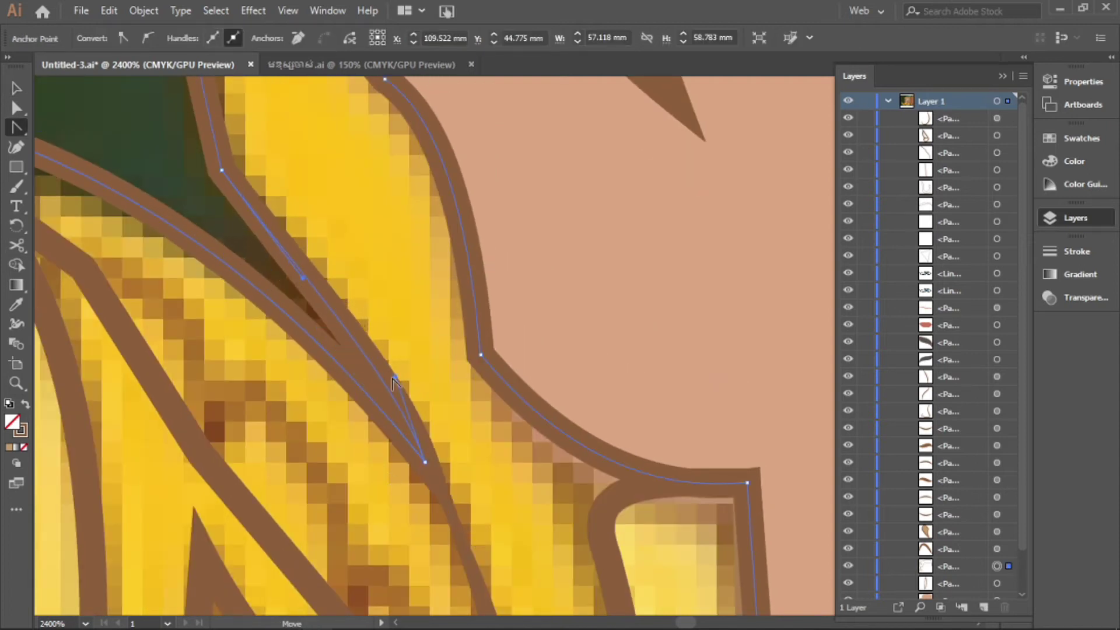
scroll(262, 280, "left", 2)
scroll(152, 176, "left", 1)
scroll(307, 333, "down", 2)
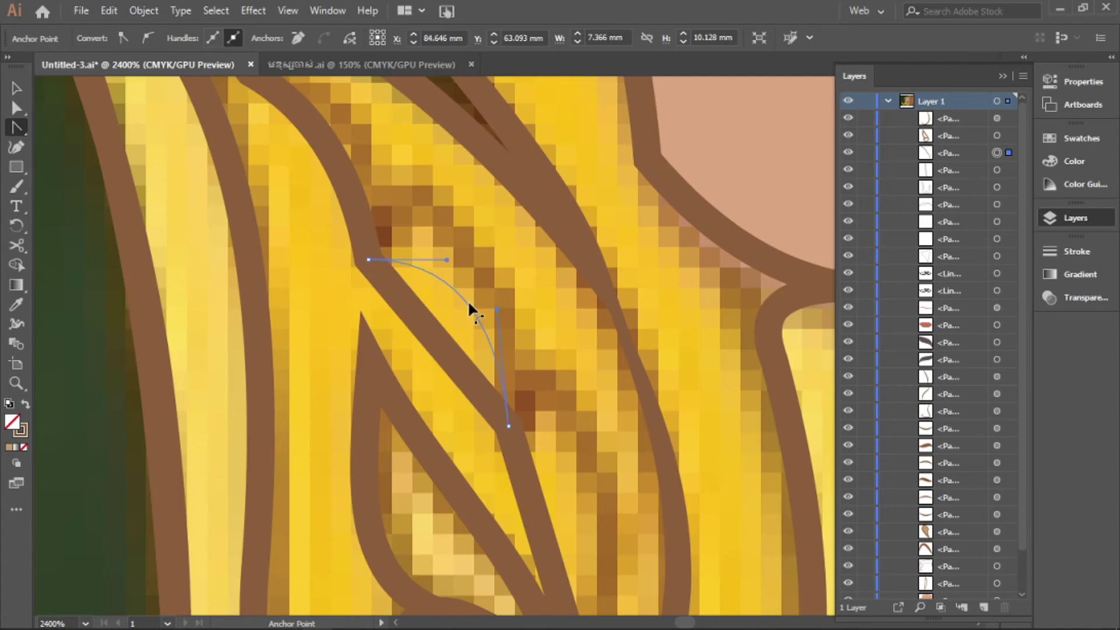
key("v")
left_click(315, 218)
scroll(315, 218, "down", 3)
- Fill the inner leaf with a sampled pale yellow and set its outline
key("ctrl+minus")
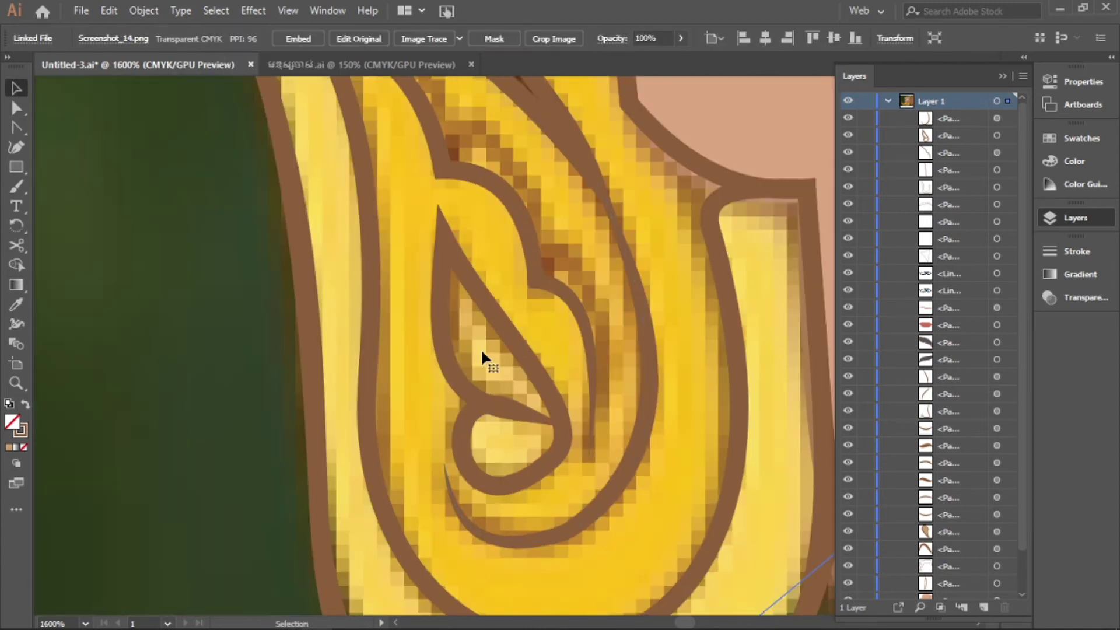
key("i")
left_click(101, 39)
left_click(119, 95)
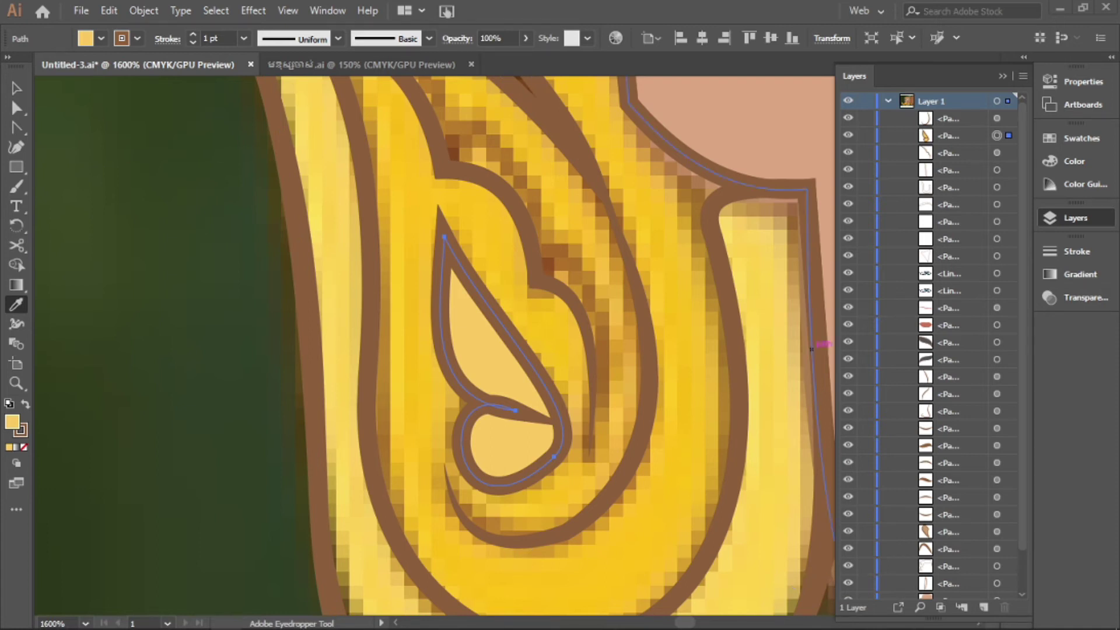
scroll(739, 458, "up", 3)
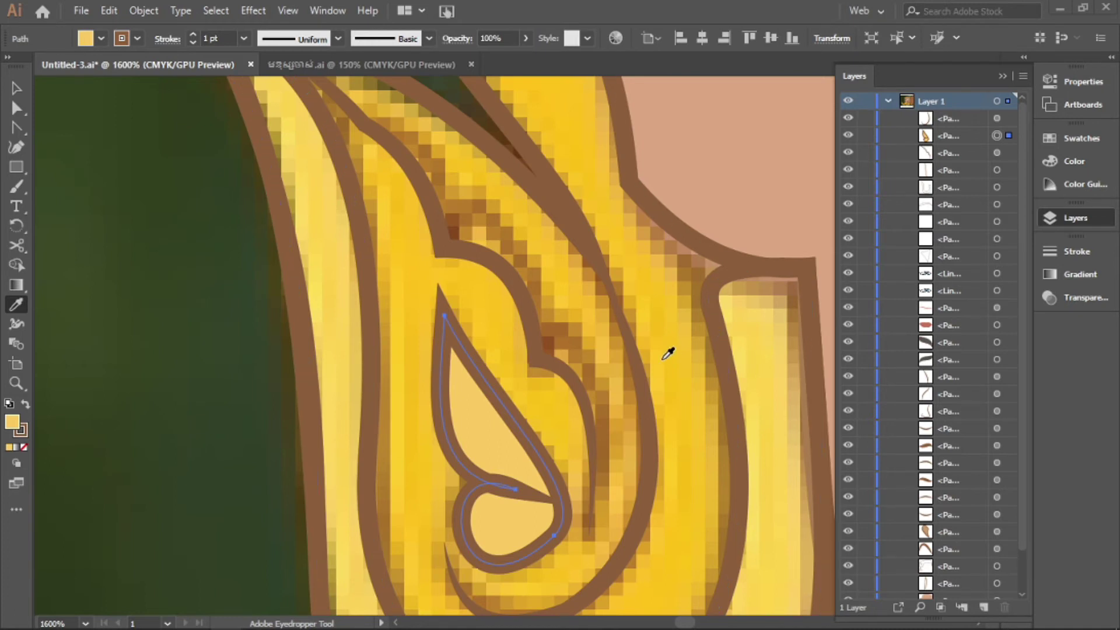
scroll(669, 354, "down", 2)
- Give the outer earring shape a sampled bright yellow fill and a brown stroke
left_click(722, 449)
left_click(10, 449)
key("i")
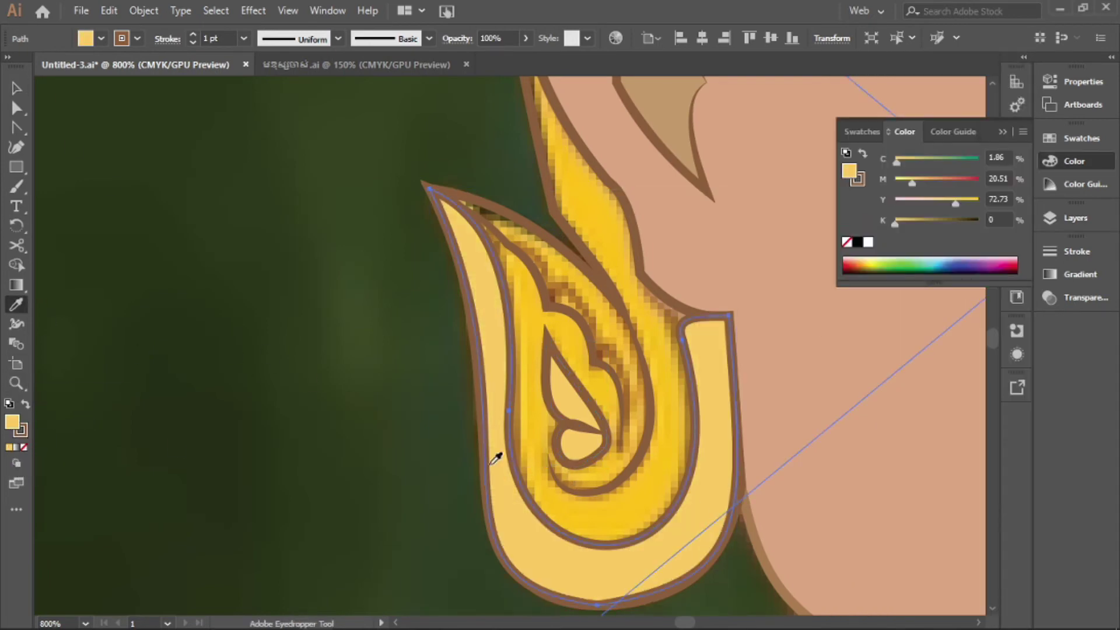
left_click(495, 453)
left_click(137, 39)
left_click(138, 89)
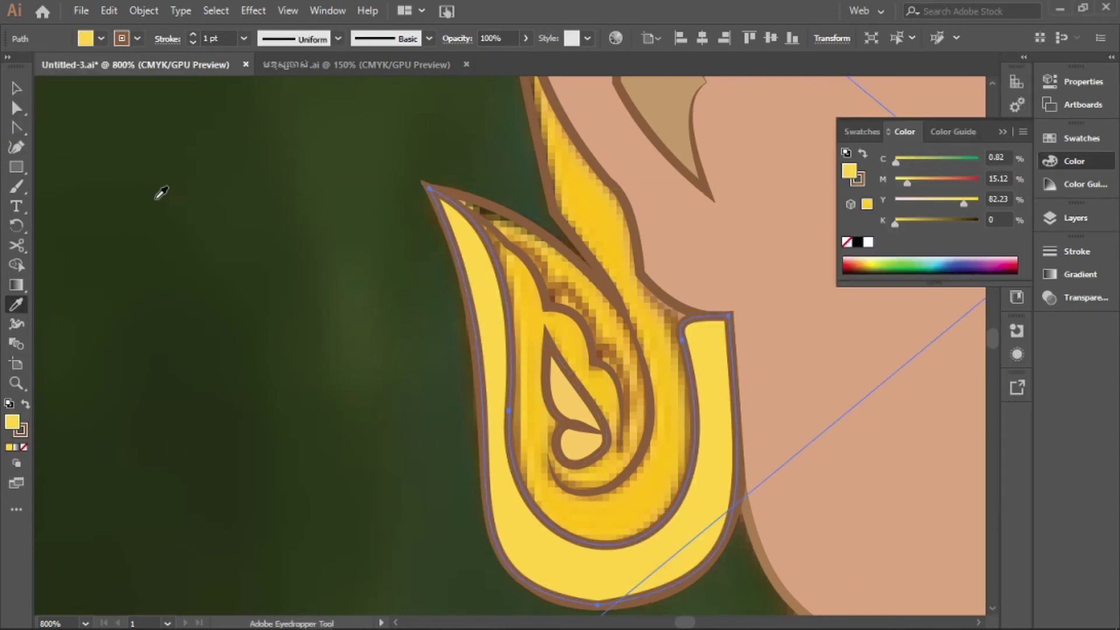
- Fill the earring's inner band with a sampled golden yellow
key("v")
left_click(604, 402)
left_click(16, 303)
left_click(513, 327)
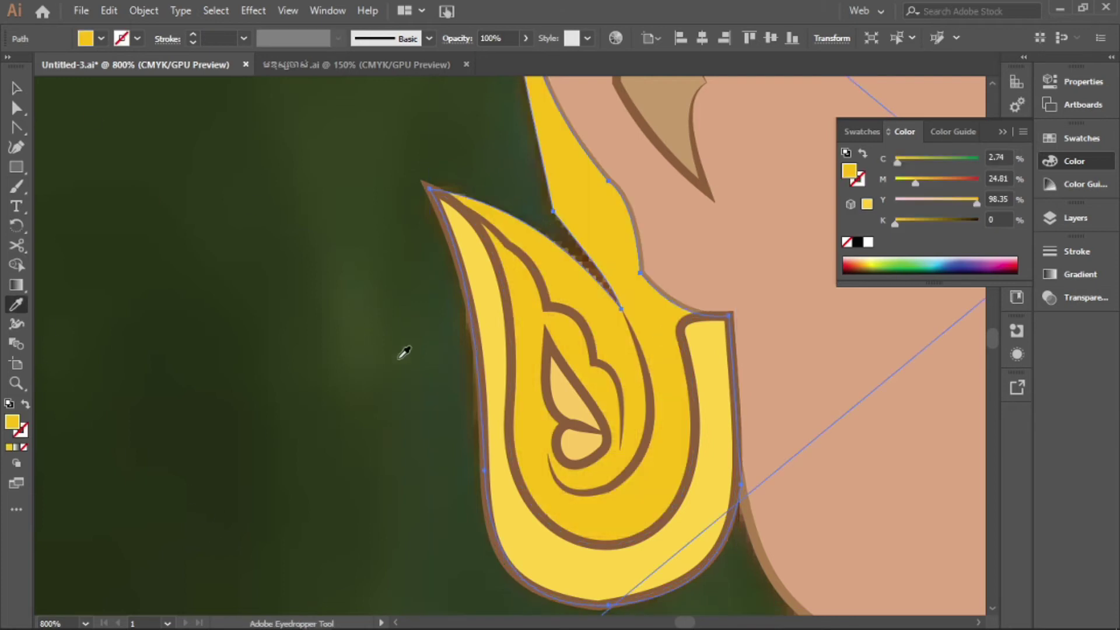
scroll(430, 333, "down", 5)
left_click(535, 213, "ctrl")
- Delete the stray yellow shape covering the crown beside the ear
scroll(535, 213, "up", 5)
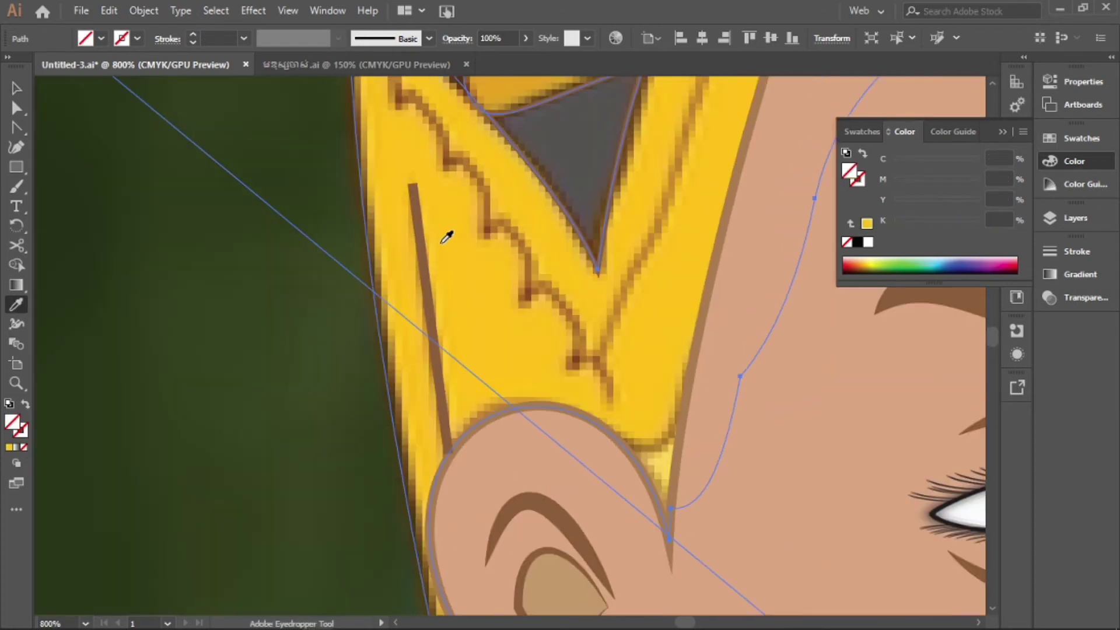
key("ctrl+z")
key("v")
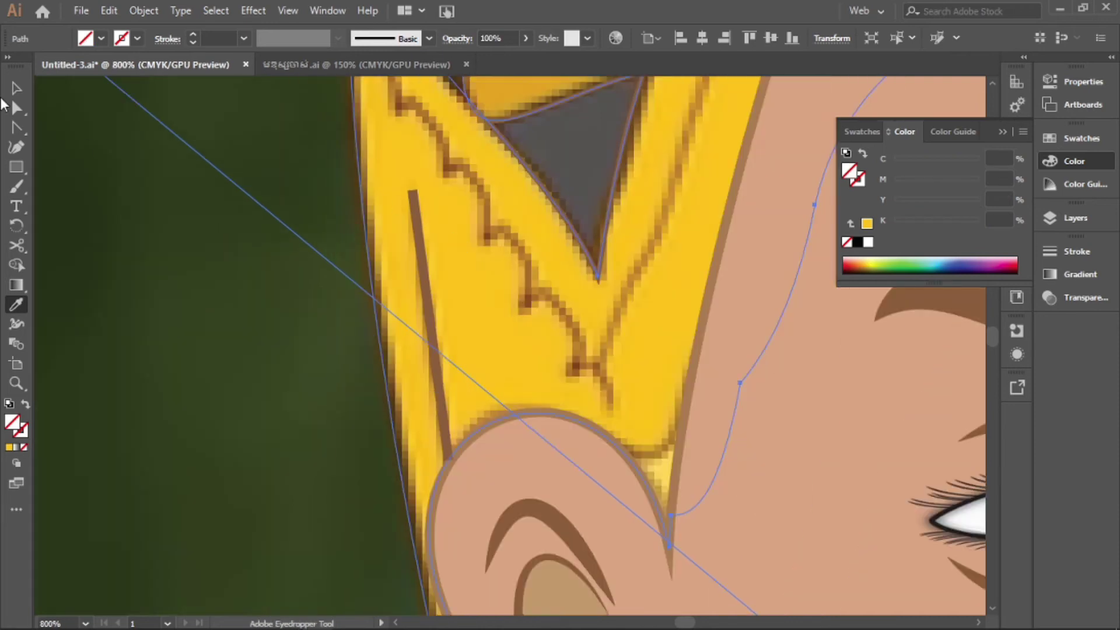
left_click(430, 324)
- Trace the crown's scalloped edge with a three-point path curved to follow the scallops
key("p")
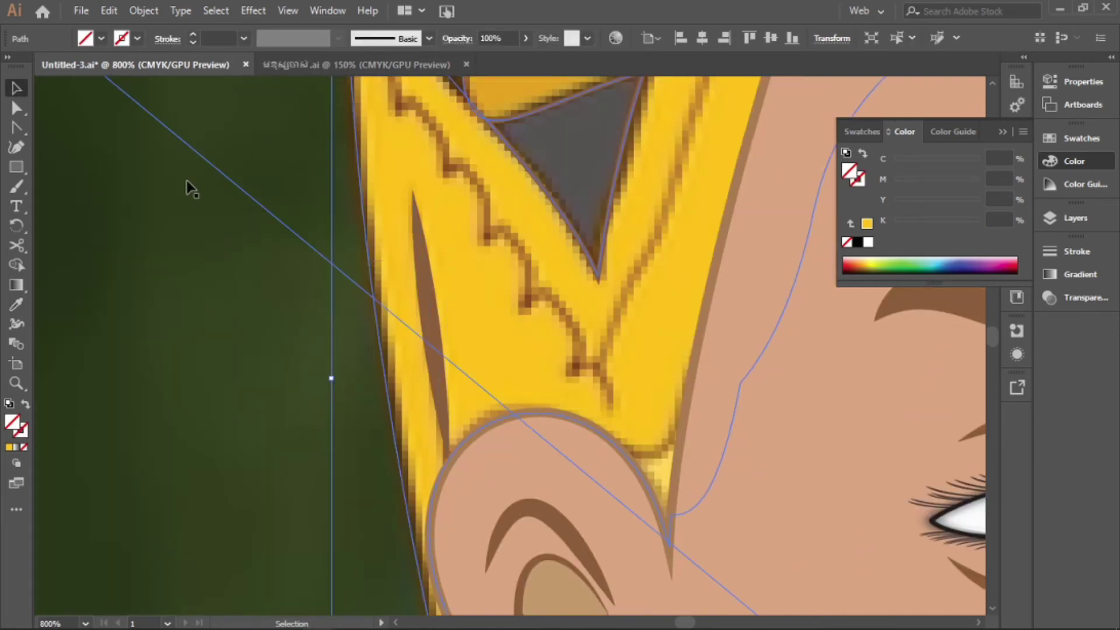
key("ctrl+equal")
left_click(340, 203)
scroll(341, 395, "down", 2)
left_click(399, 227)
left_click(460, 328)
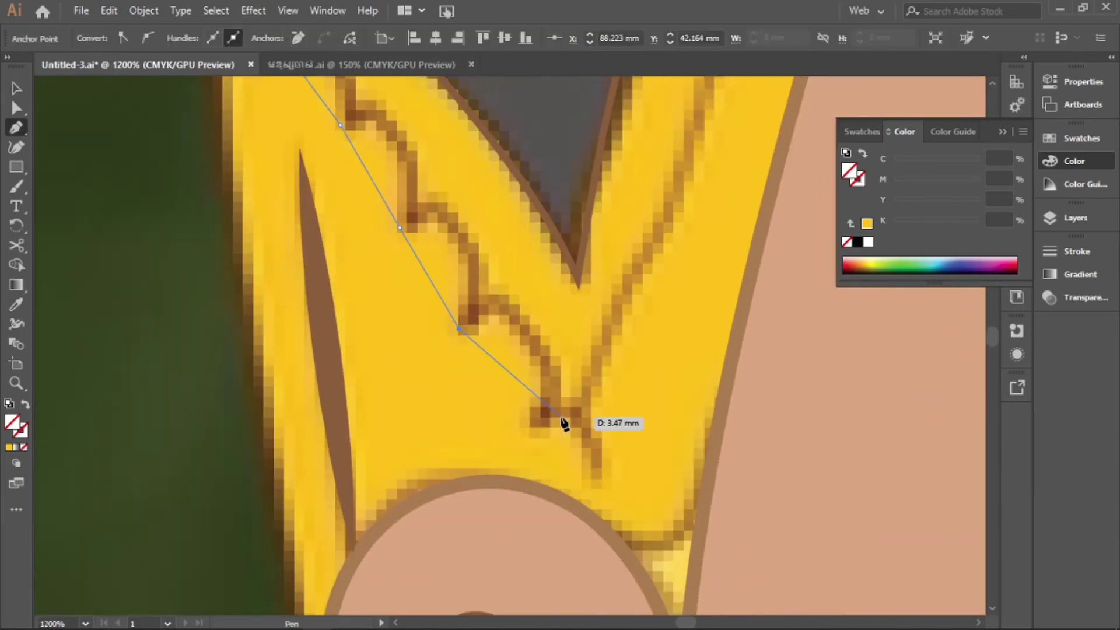
scroll(594, 471, "up", 3)
key("shift+c")
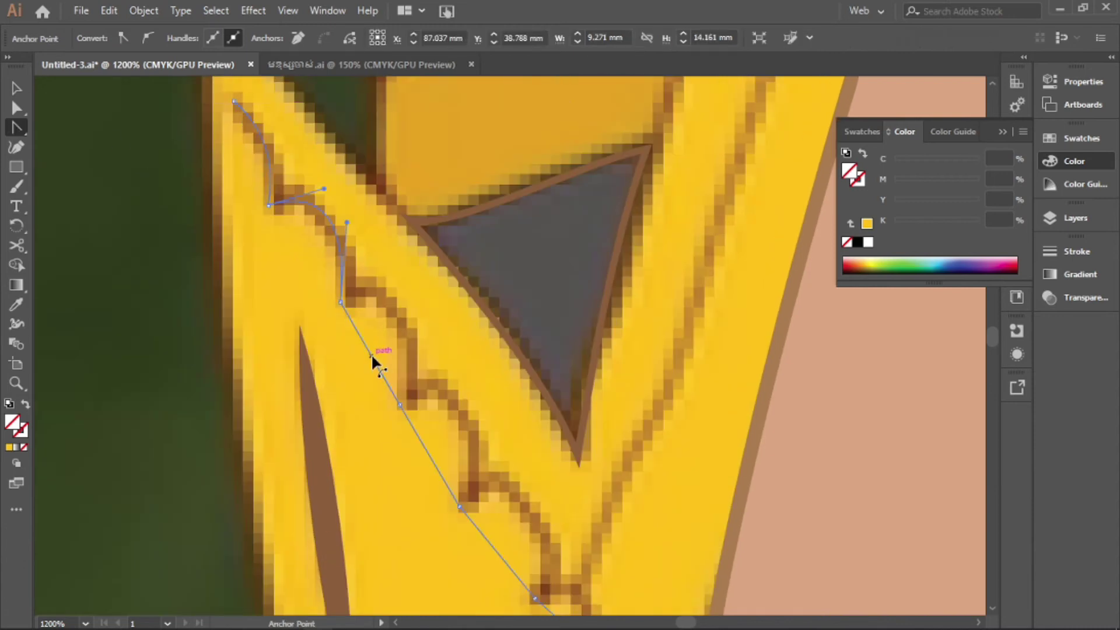
left_click_drag(375, 363, 467, 319)
scroll(467, 319, "up", 3)
scroll(564, 404, "up", 2)
- Give the scalloped path a brown stroke and adjust its stroke weight
double_click(23, 442)
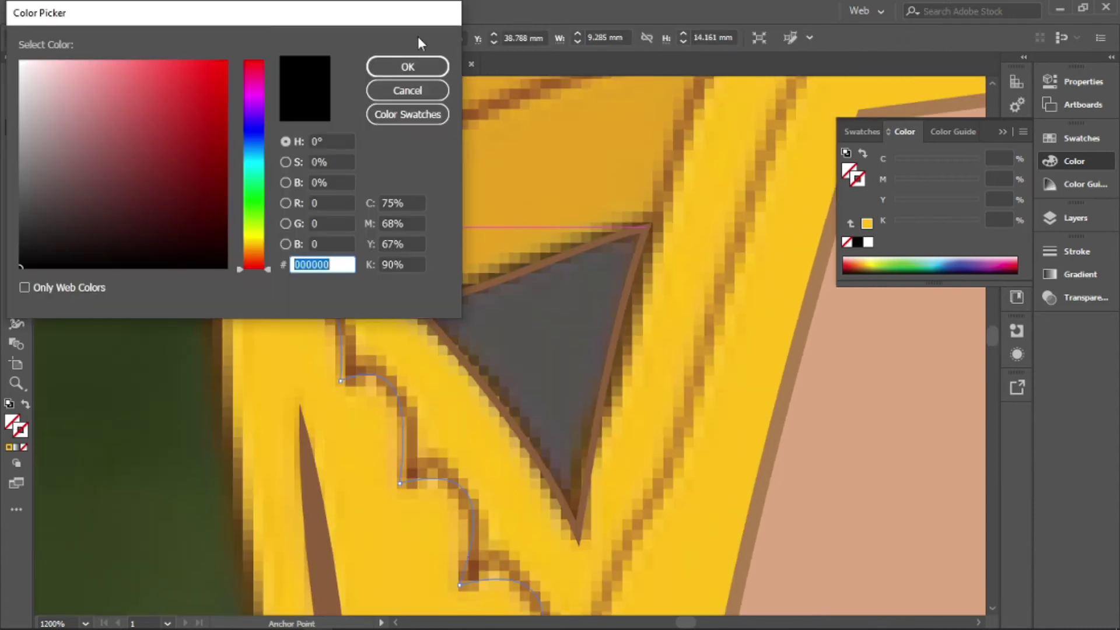
key("Escape")
key("v")
left_click(137, 38)
left_click(127, 96)
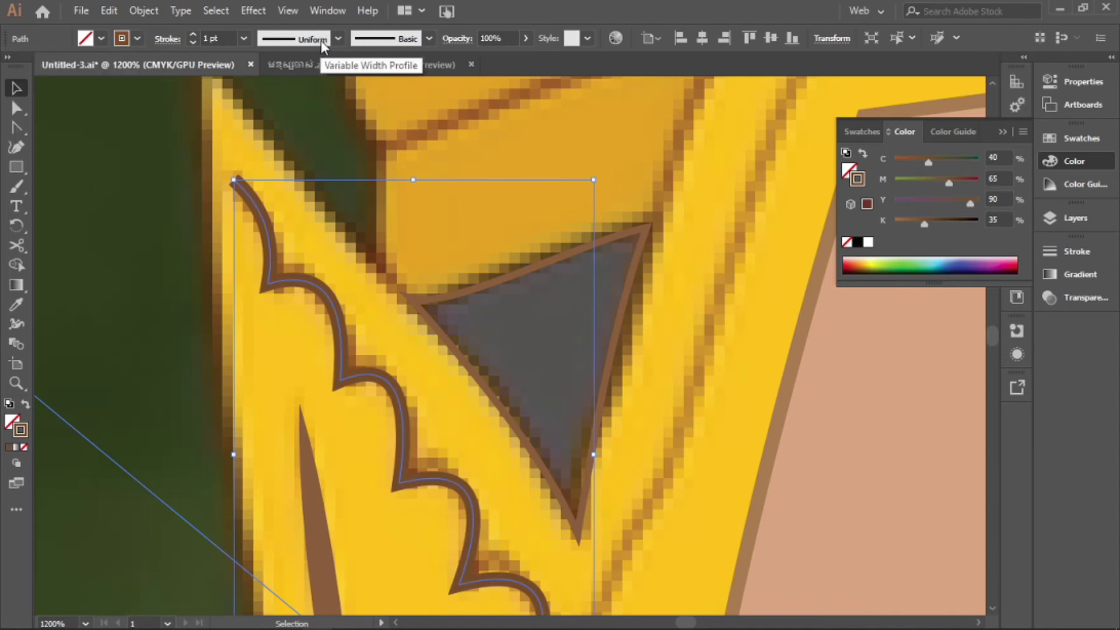
scroll(155, 309, "down", 4)
left_click(244, 37)
left_click(385, 274)
scroll(385, 274, "down", 3)
mouse_move(17, 147)
left_mouse_down()
mouse_move(60, 142)
mouse_move(65, 127)
left_mouse_up()
- Add anchors at the headband's right end and lower corner, curving its edges
scroll(503, 429, "up", 2)
scroll(493, 301, "up", 2)
scroll(670, 266, "right", 3)
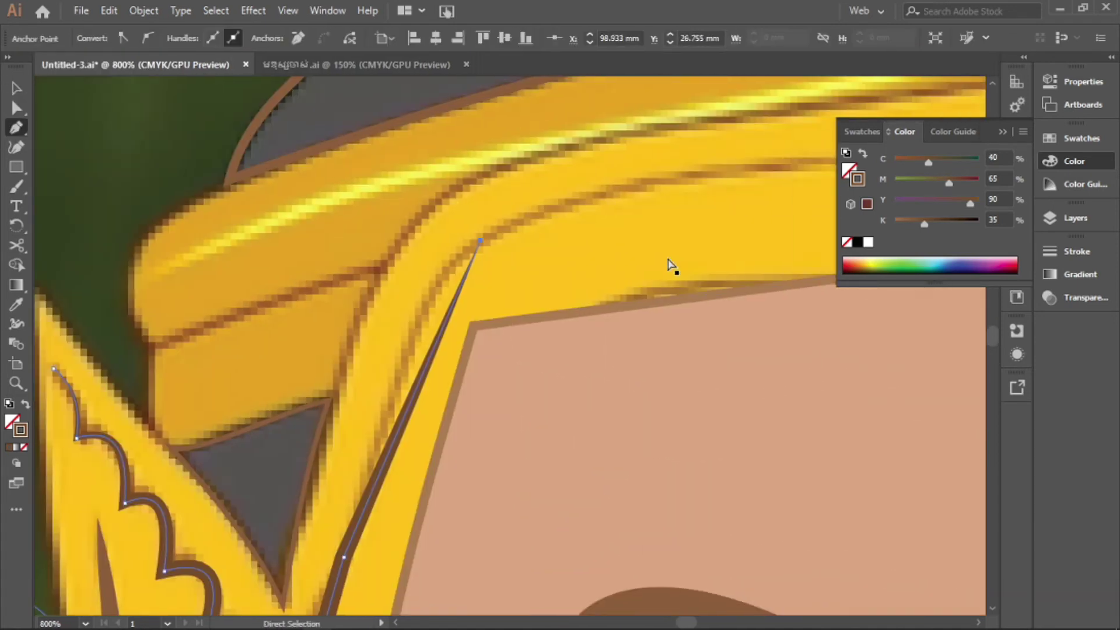
scroll(655, 230, "right", 2)
scroll(655, 230, "right", 2)
left_click(649, 260)
left_click(628, 371)
left_click(300, 300)
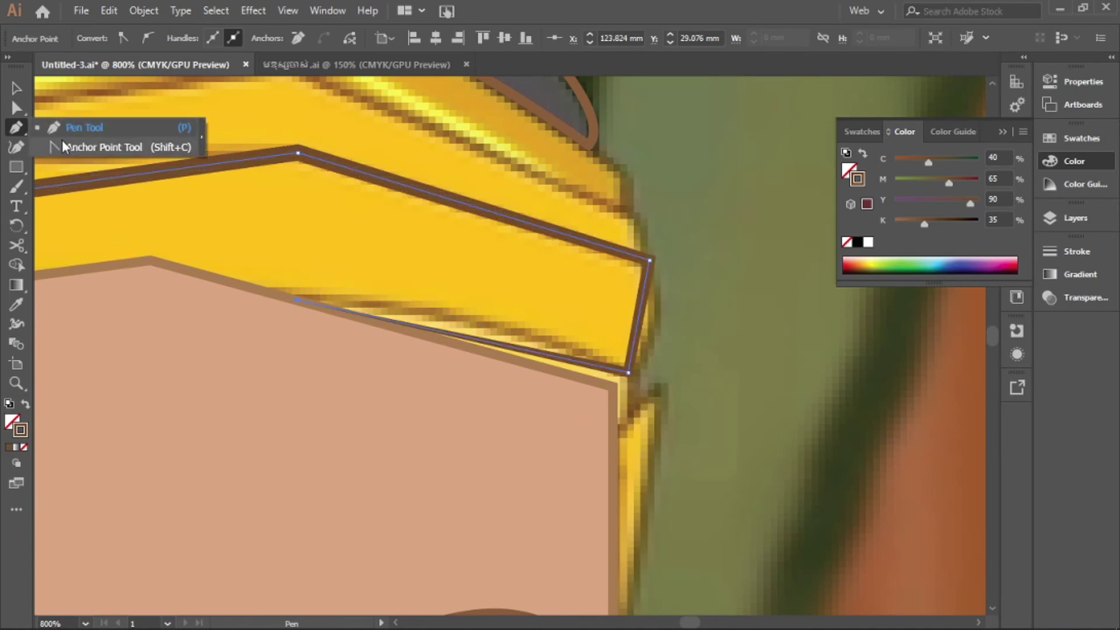
left_click_drag(16, 127, 113, 147)
left_click_drag(638, 315, 638, 350)
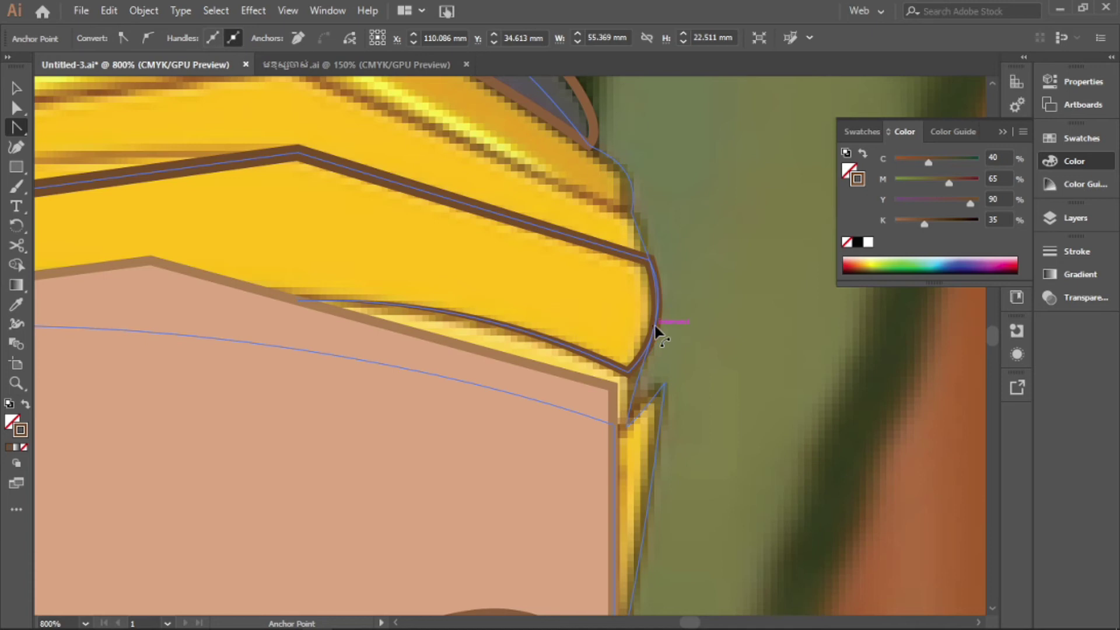
- Resume the open crown line, add a point, and smooth its corner anchor
scroll(655, 330, "up", 2)
scroll(536, 368, "left", 5)
scroll(405, 387, "left", 3)
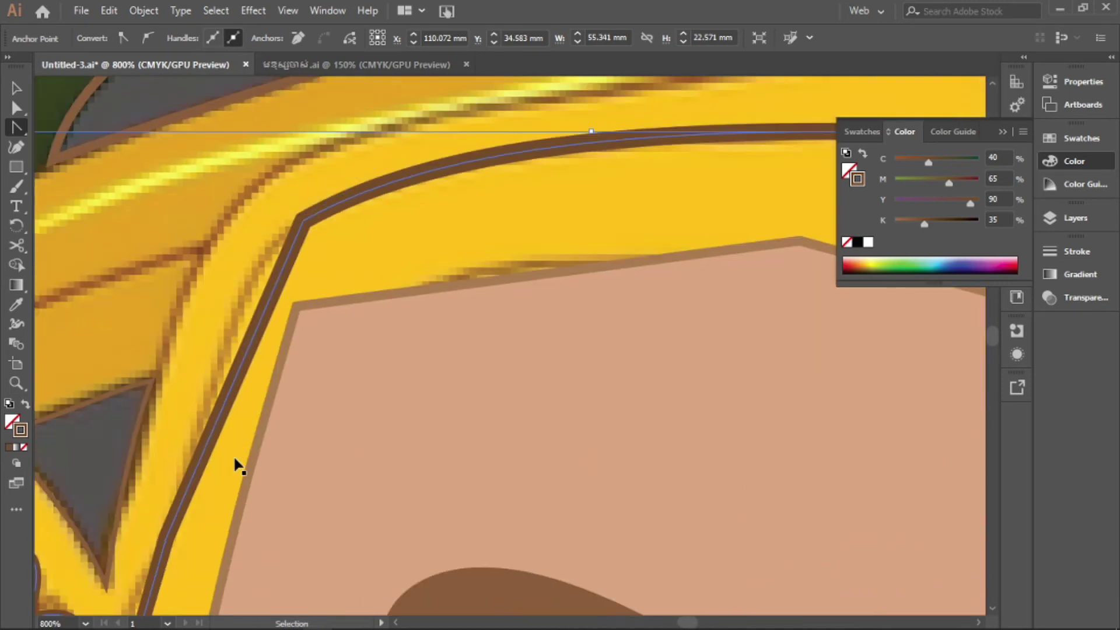
scroll(237, 463, "left", 3)
scroll(478, 295, "up", 2)
scroll(488, 284, "down", 3)
scroll(487, 284, "down", 2)
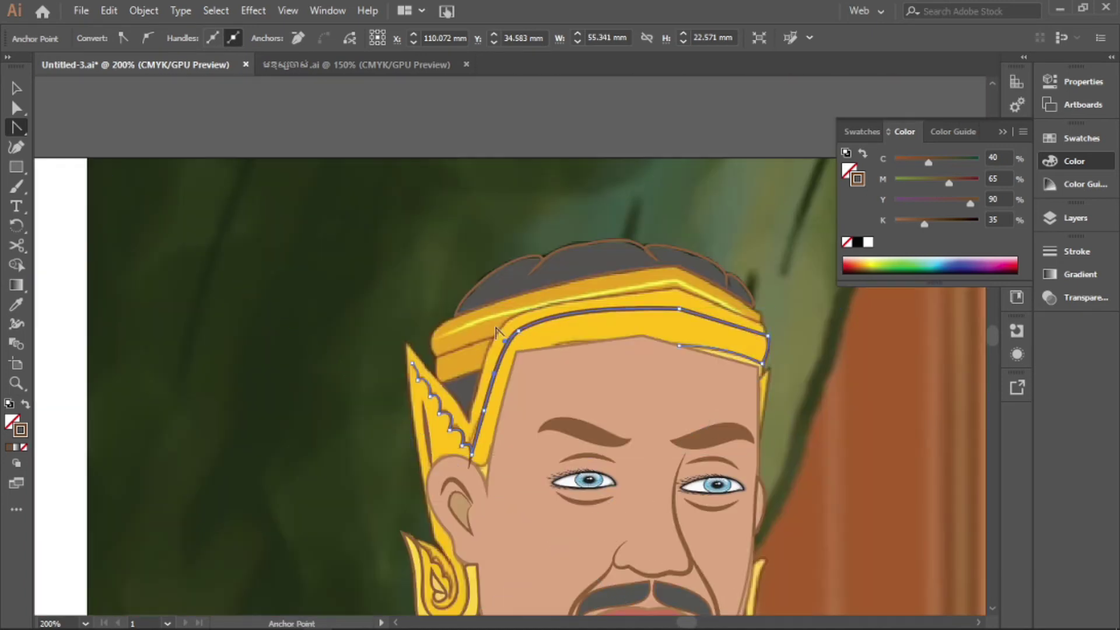
scroll(712, 317, "up", 3)
scroll(225, 409, "up", 2)
left_click(272, 458, "ctrl")
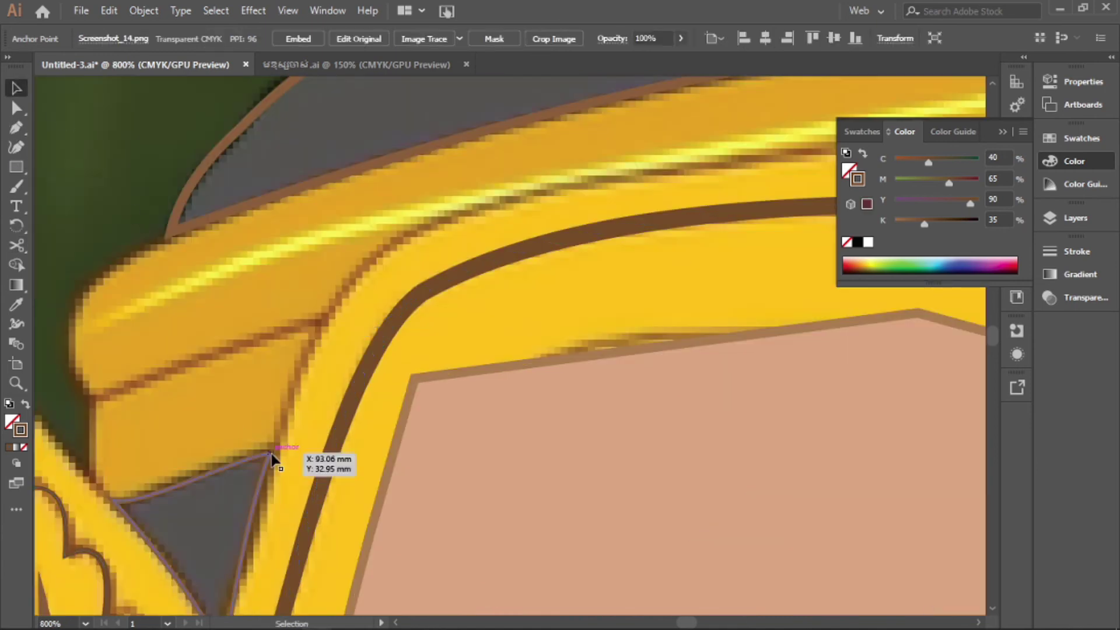
left_click(272, 458)
scroll(600, 208, "right", 3)
scroll(620, 295, "right", 5)
left_click(608, 258)
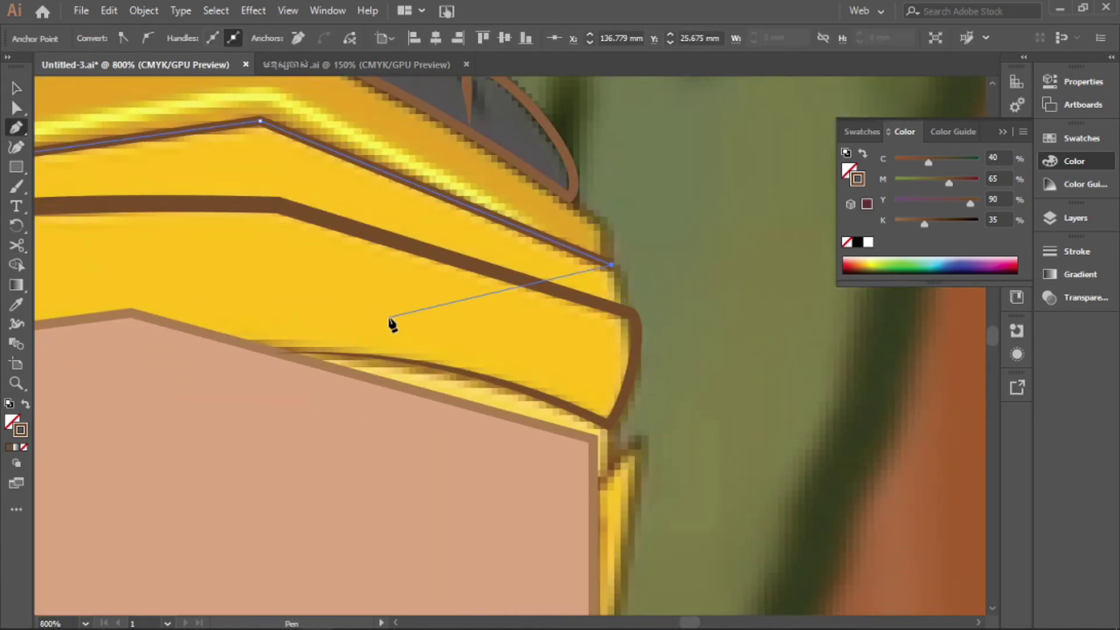
scroll(392, 320, "left", 5)
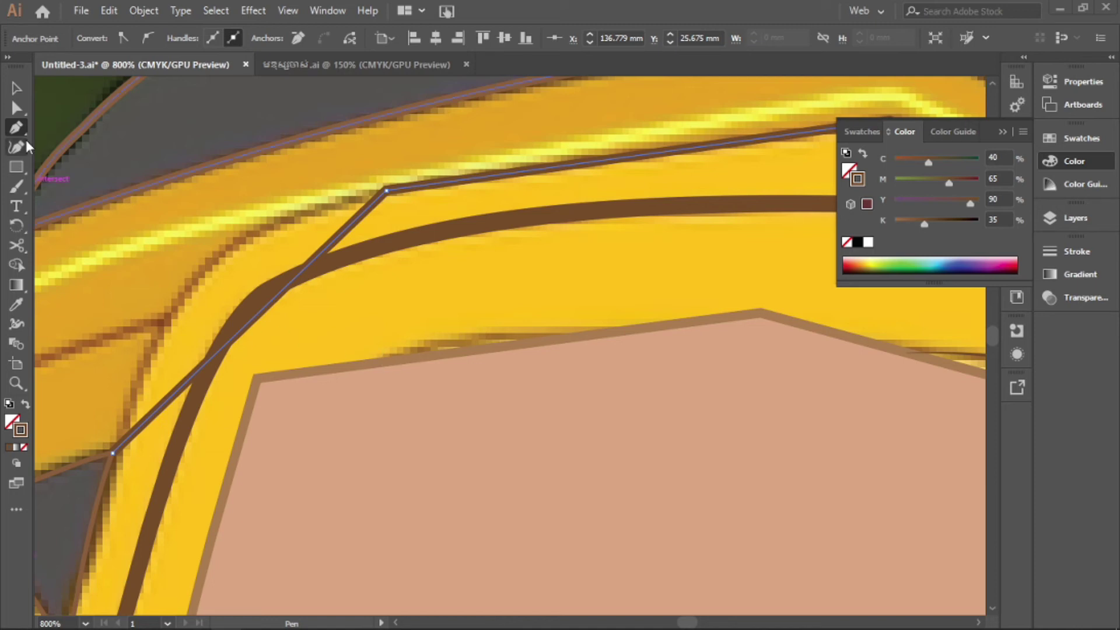
left_click_drag(252, 323, 230, 343)
- Check the traced crown line's stroke weight
key("v")
left_click(243, 38)
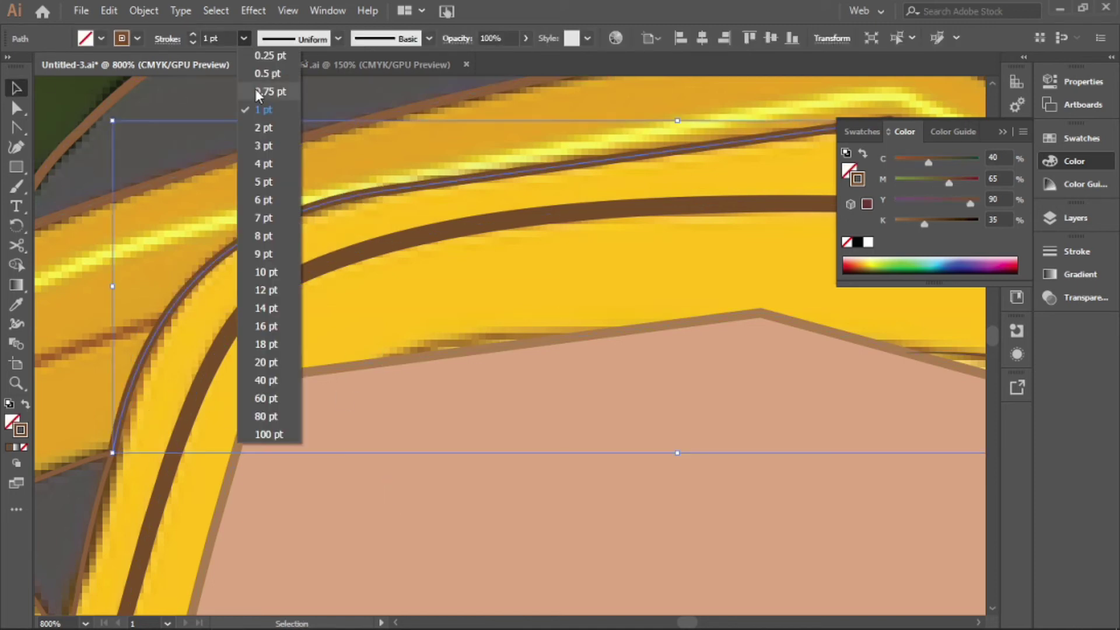
left_click(64, 208)
scroll(55, 154, "left", 5)
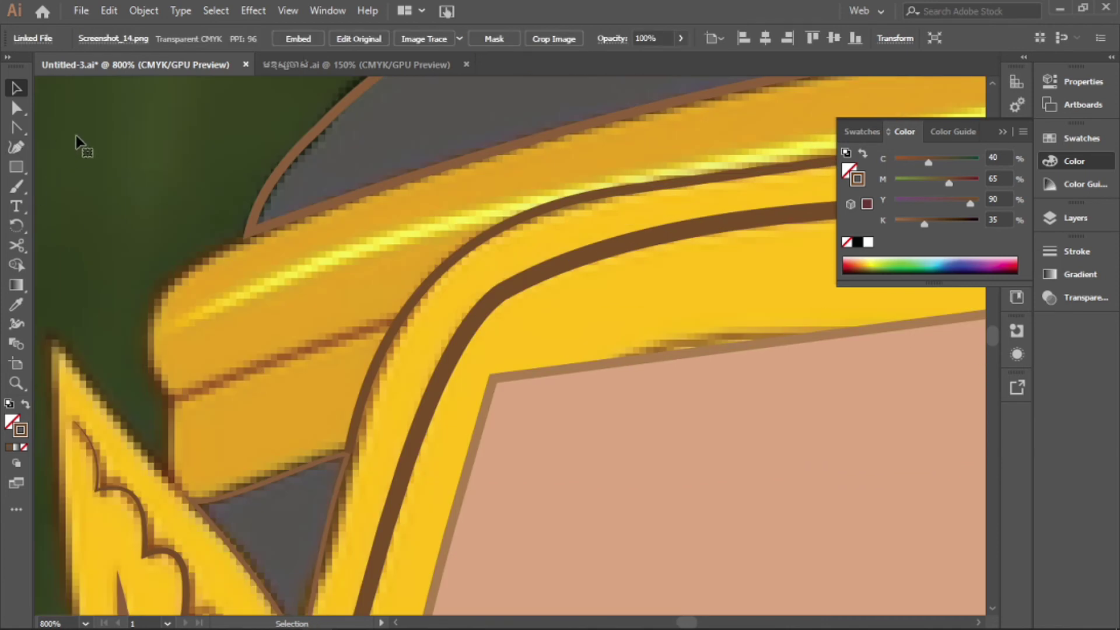
left_click(16, 127)
- Draw a three-point line along the upper crown band
left_click(477, 239)
left_click(828, 383)
left_click(489, 216)
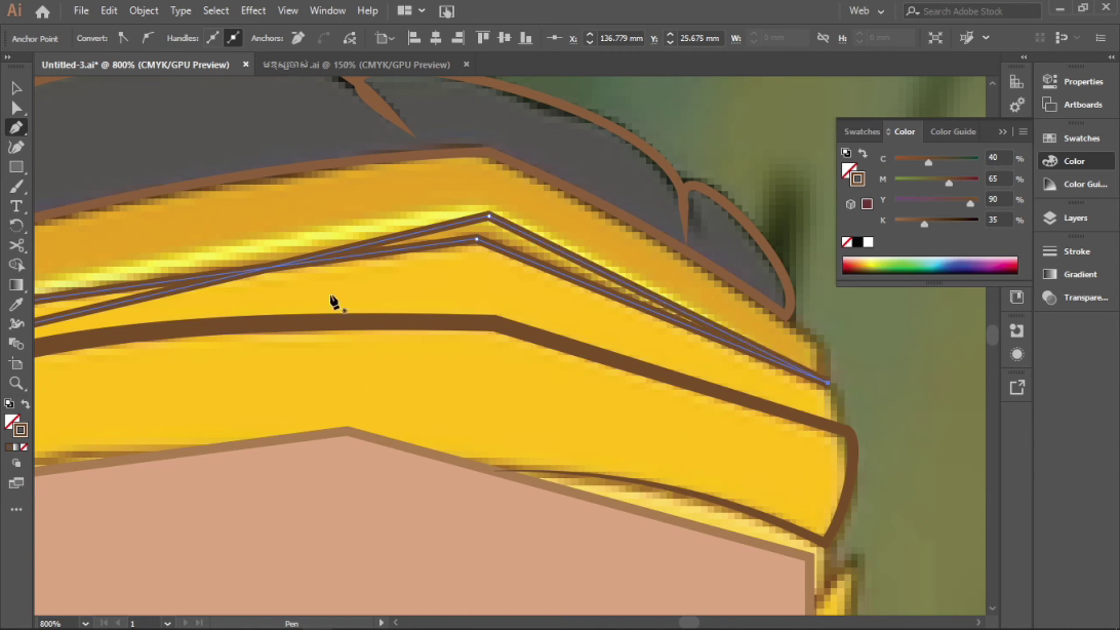
key("v")
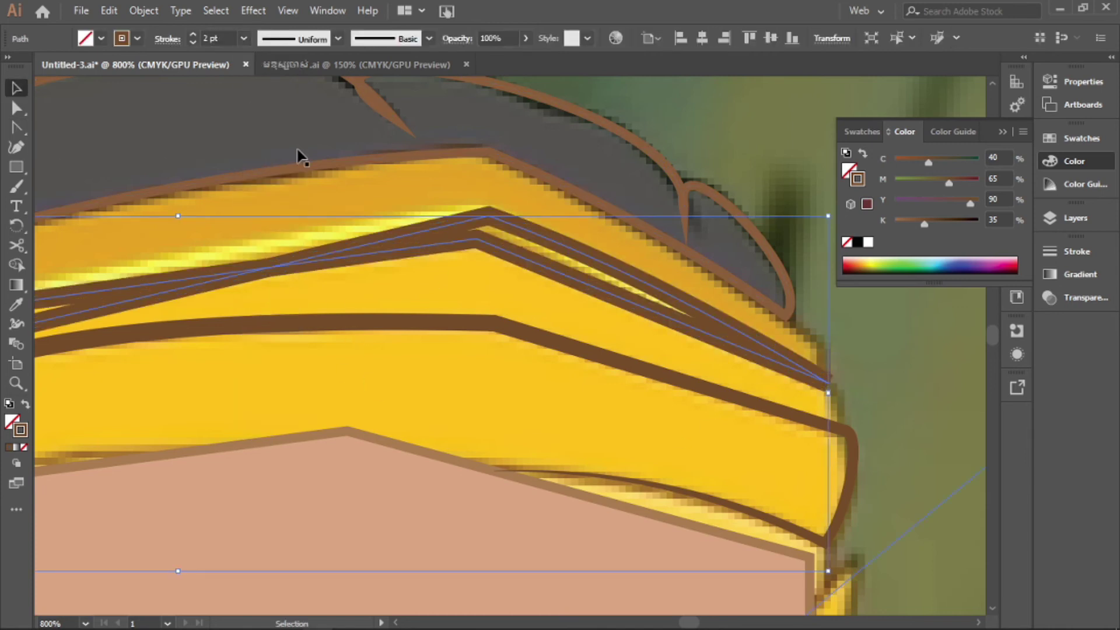
scroll(272, 338, "down", 2)
scroll(273, 338, "right", 5)
scroll(401, 418, "right", 5)
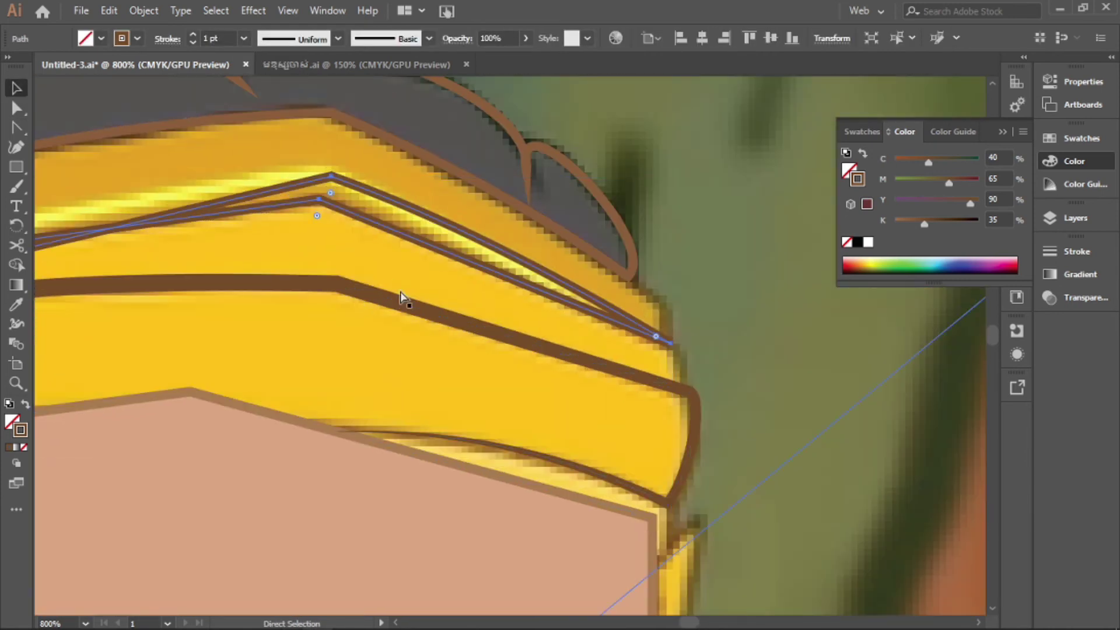
scroll(100, 295, "left", 5)
left_click(249, 295, "ctrl")
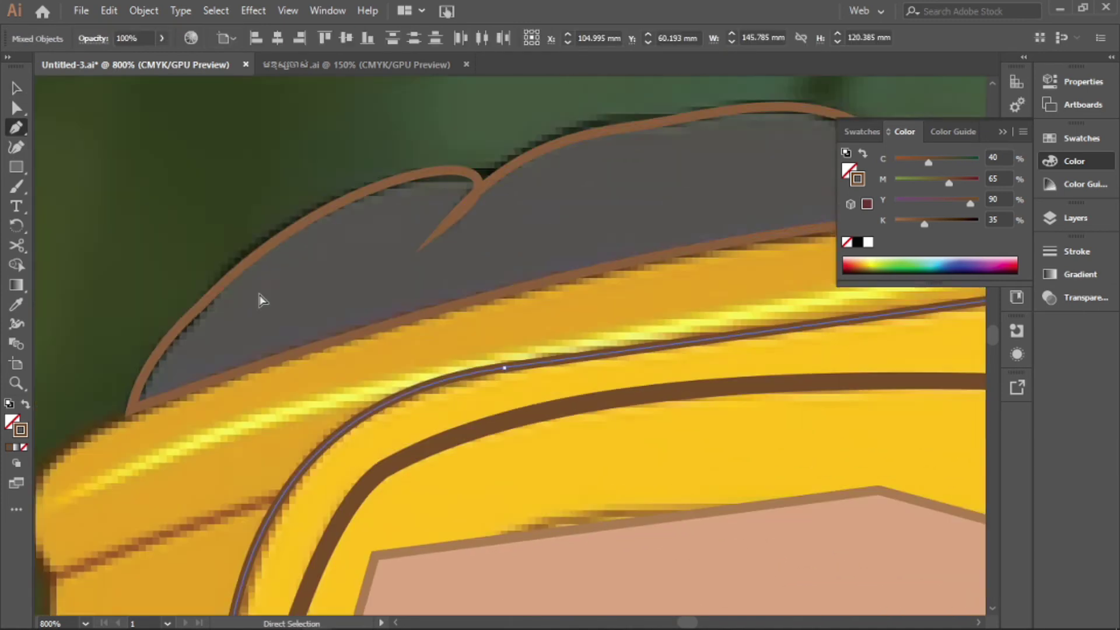
- Delete the duplicate upper headband line
scroll(257, 300, "down", 5)
key("p")
scroll(367, 220, "up", 5)
scroll(393, 252, "up", 5)
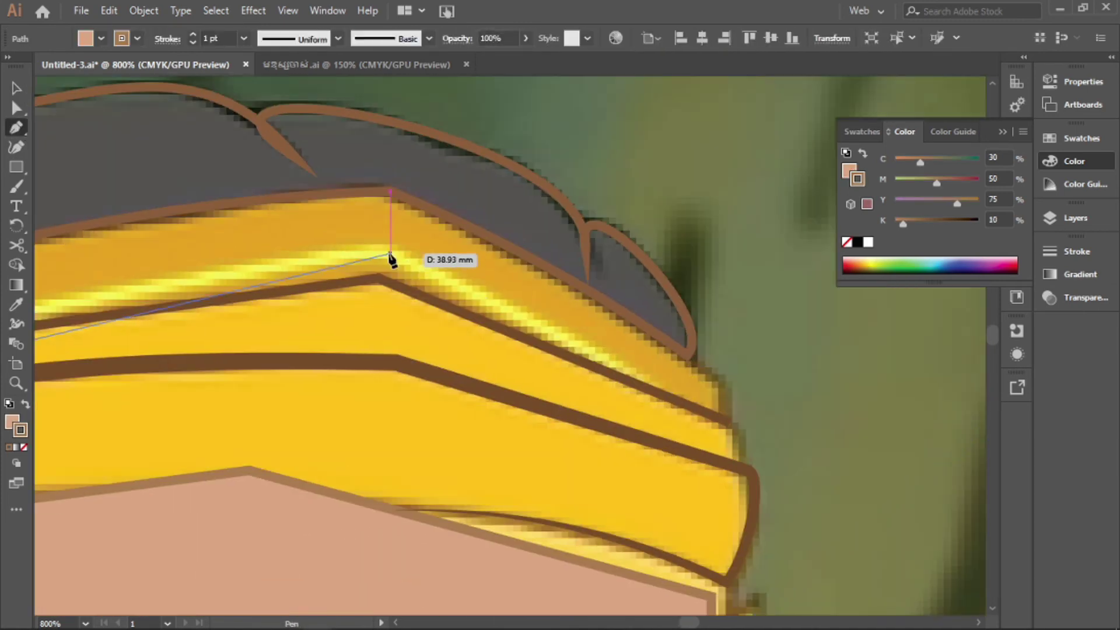
left_click(307, 280, "ctrl")
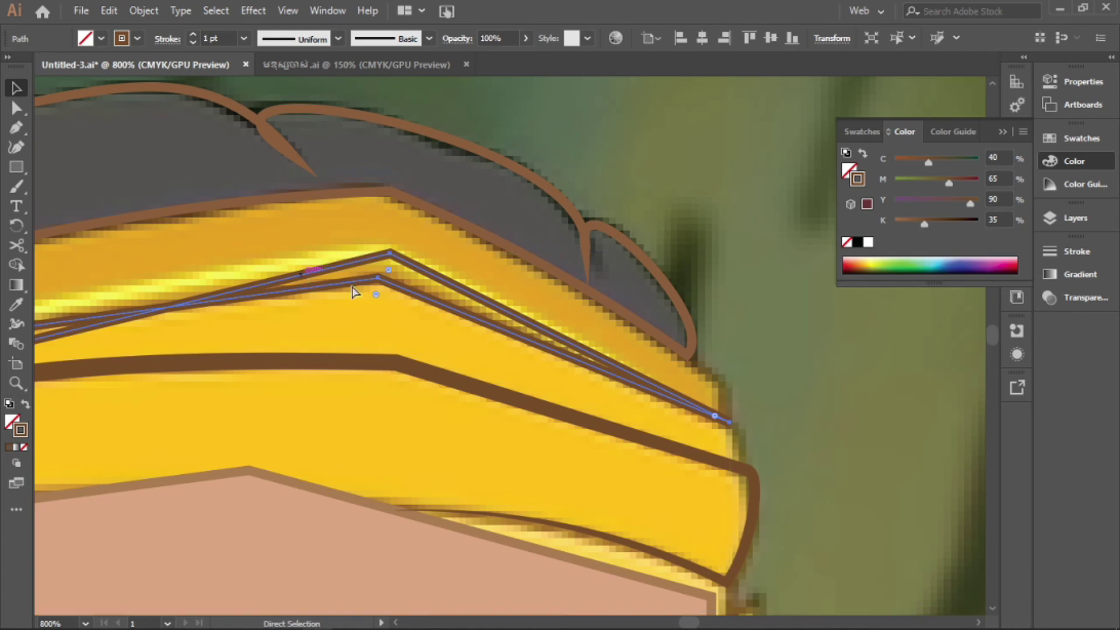
key("Delete")
- Draw a new line across the band's peak with no fill and a bright yellow stroke
scroll(352, 287, "left", 5)
scroll(352, 287, "right", 5)
left_click(426, 251)
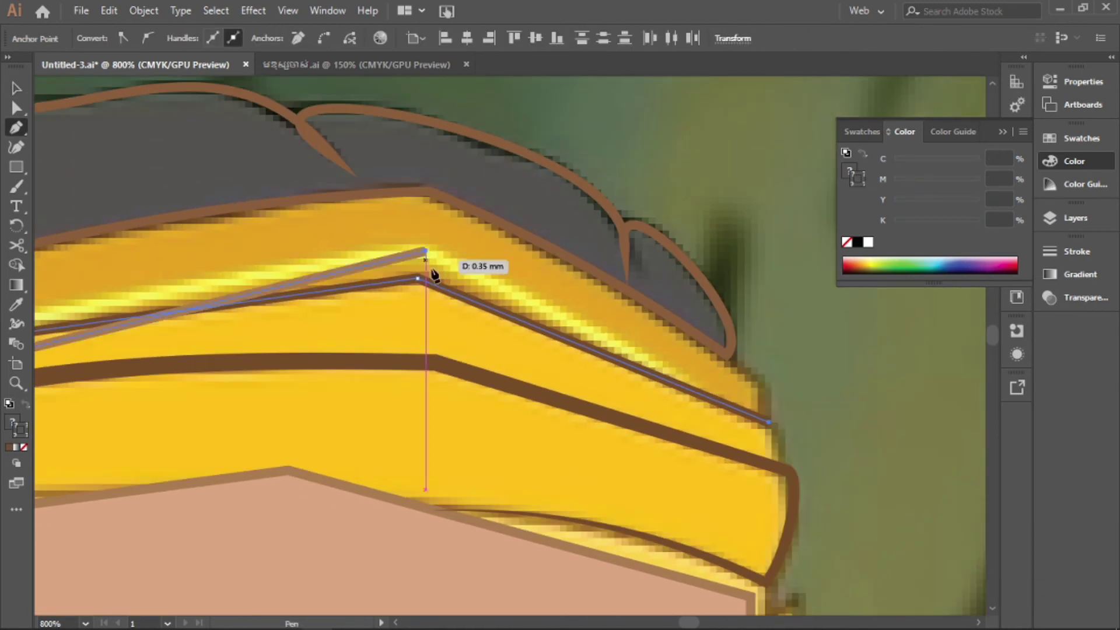
left_click(691, 389)
left_click(22, 447)
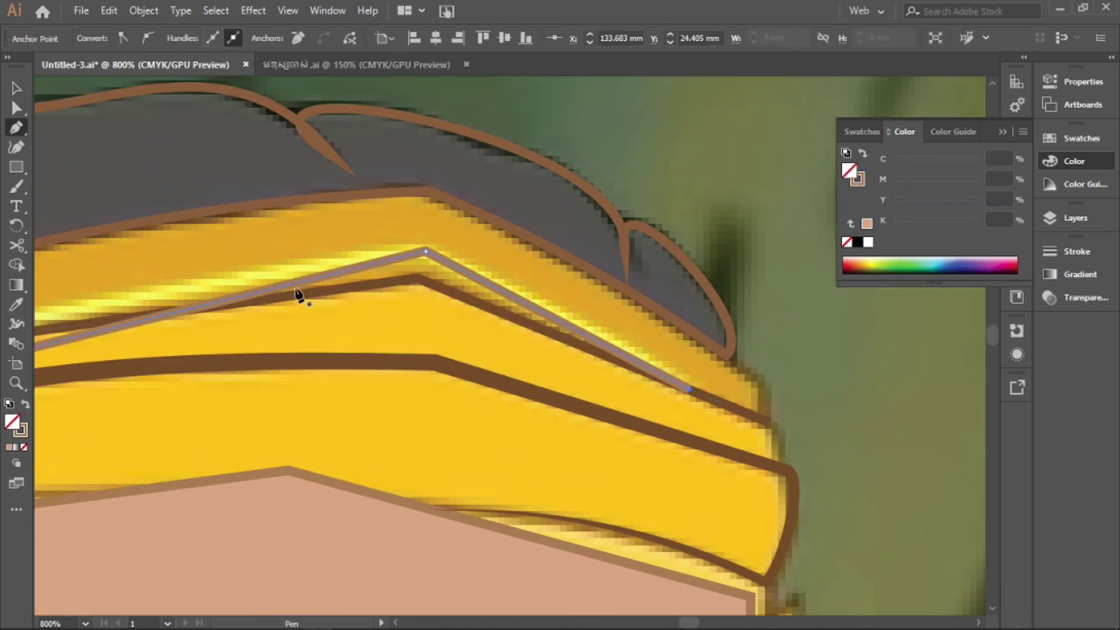
key("v")
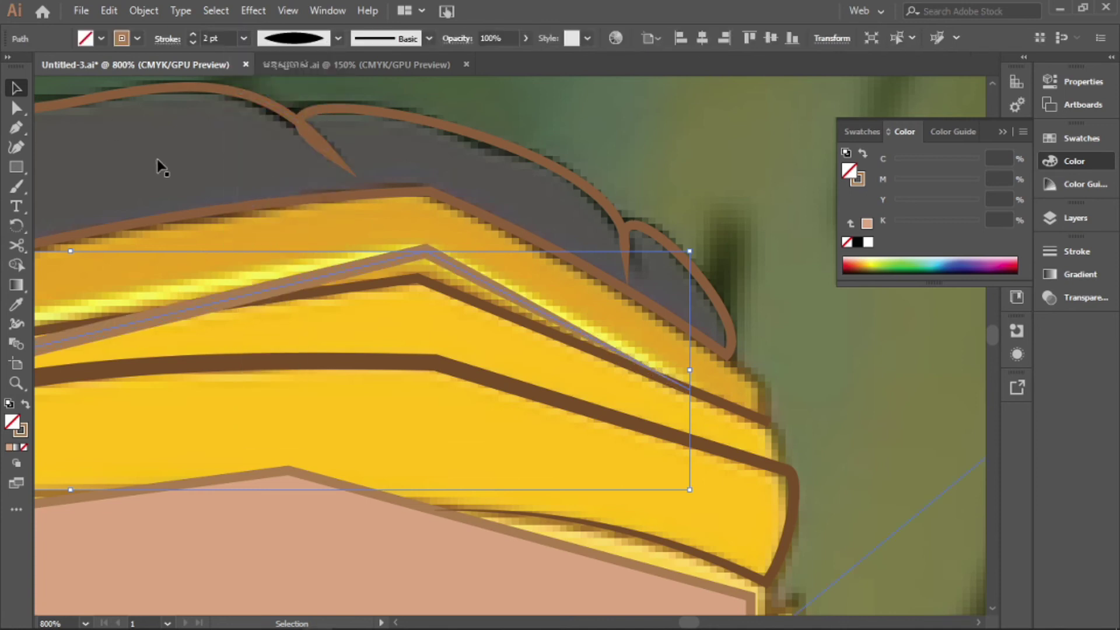
left_click(121, 38)
left_click(68, 66)
- Curve the yellow highlight line to follow the crown band
scroll(415, 275, "left", 2)
scroll(415, 275, "left", 8)
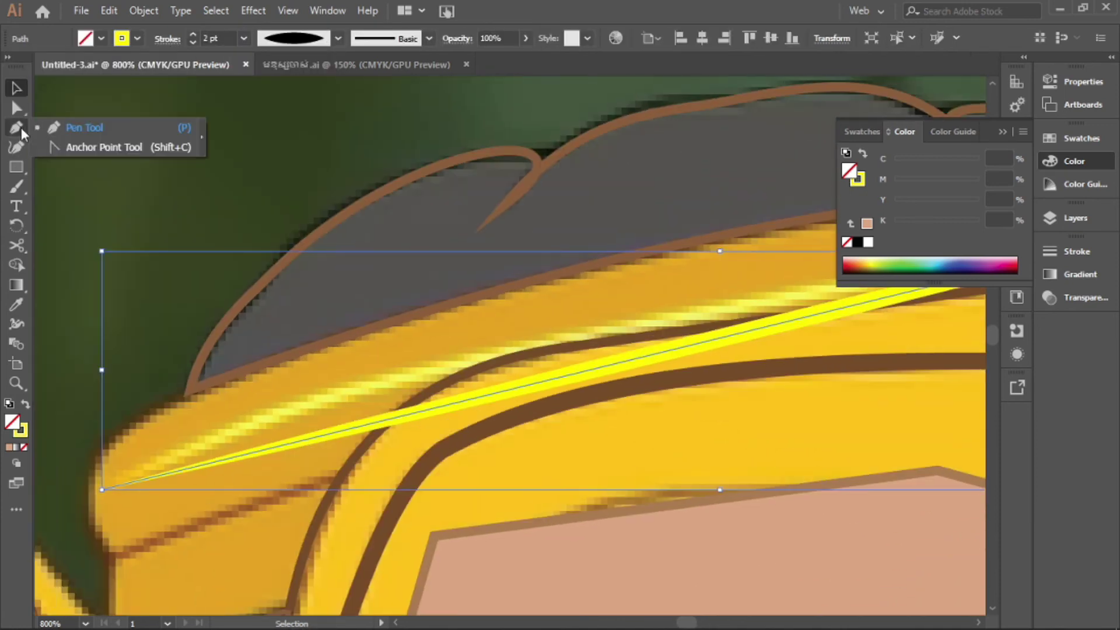
left_click(75, 148)
scroll(547, 352, "right", 5)
left_click_drag(600, 295, 565, 313)
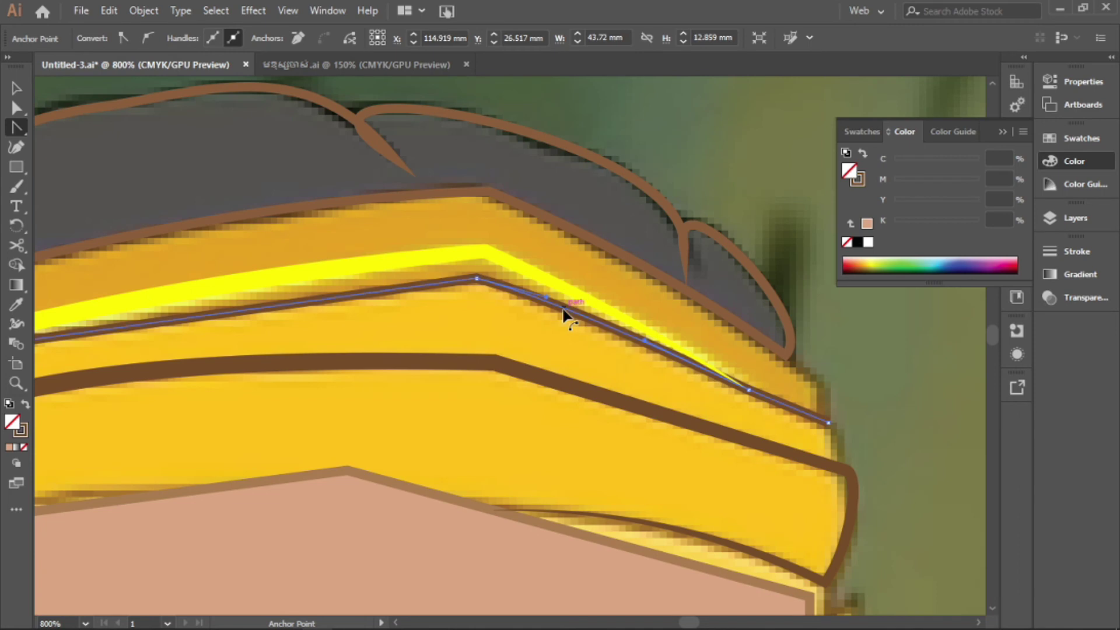
scroll(580, 301, "down", 5)
- Draw a short curved line on the crown's left side
left_click_drag(16, 127, 85, 127)
left_click(134, 340)
left_click(348, 263)
left_click_drag(16, 127, 68, 144)
key("v")
left_click(253, 298)
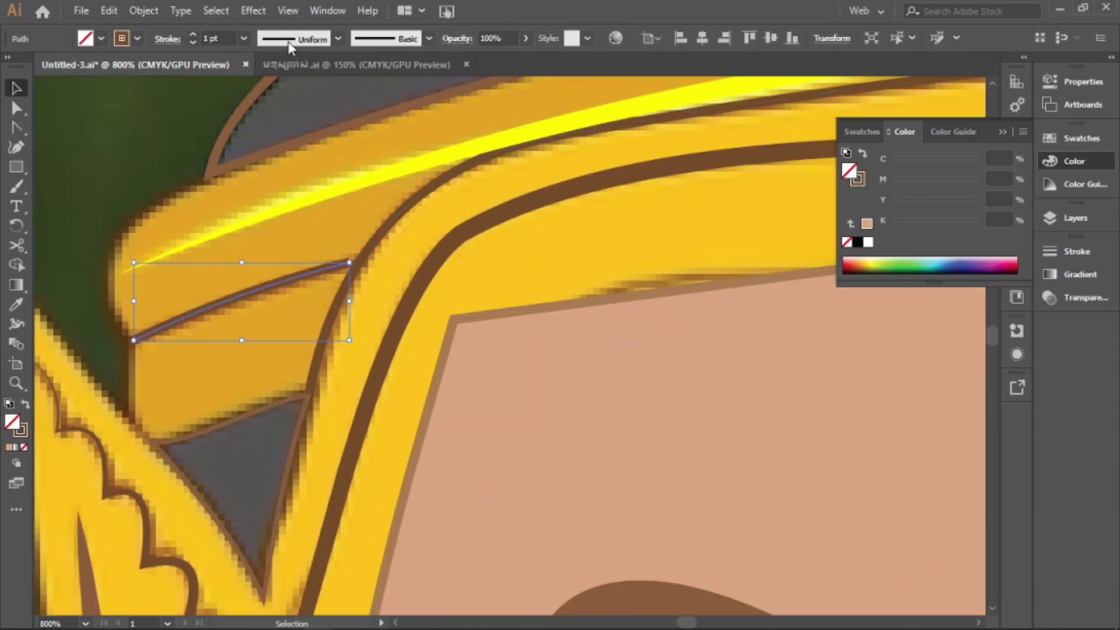
left_click(442, 320)
key("ctrl+minus")
key("ctrl+minus")
key("ctrl+minus")
key("ctrl+minus")
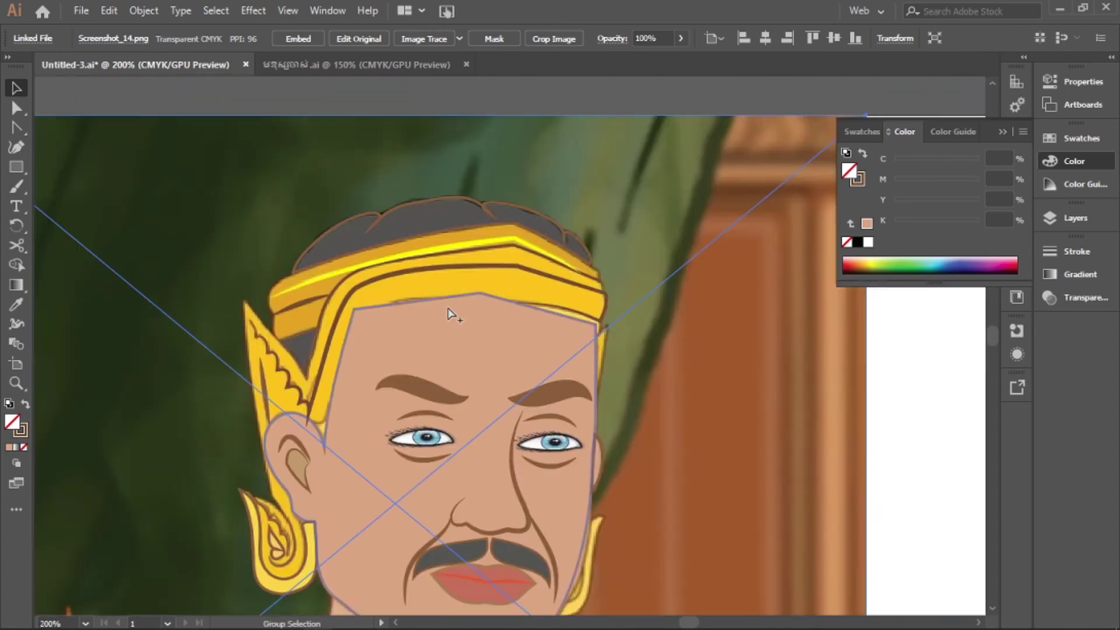
- In the Layers panel, check the layer options and select the Screenshot_14.png reference photo
left_click(1075, 218)
scroll(883, 551, "up", 10)
double_click(925, 102)
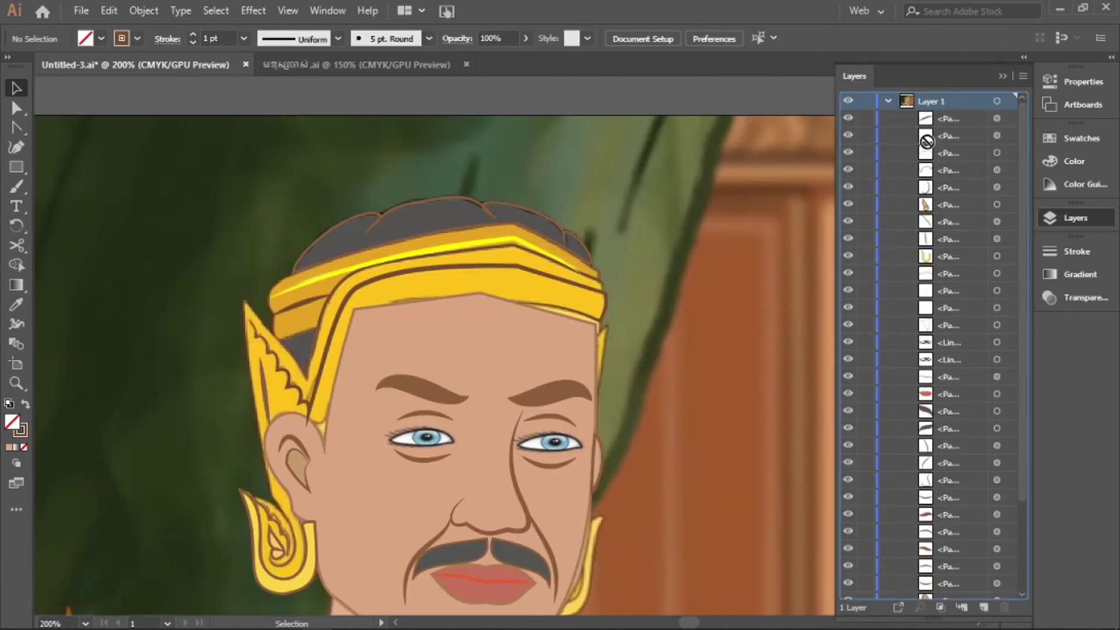
key("Escape")
left_click_drag(805, 338, 327, 333)
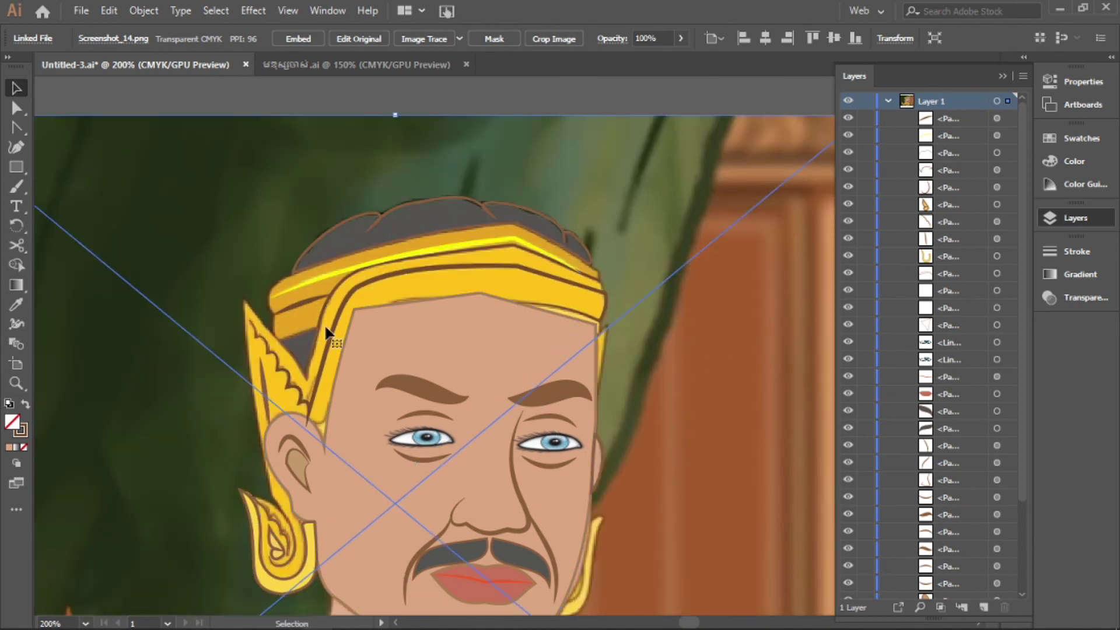
- Undo the crown fill change back to orange and hide the background reference photo
left_click(374, 240)
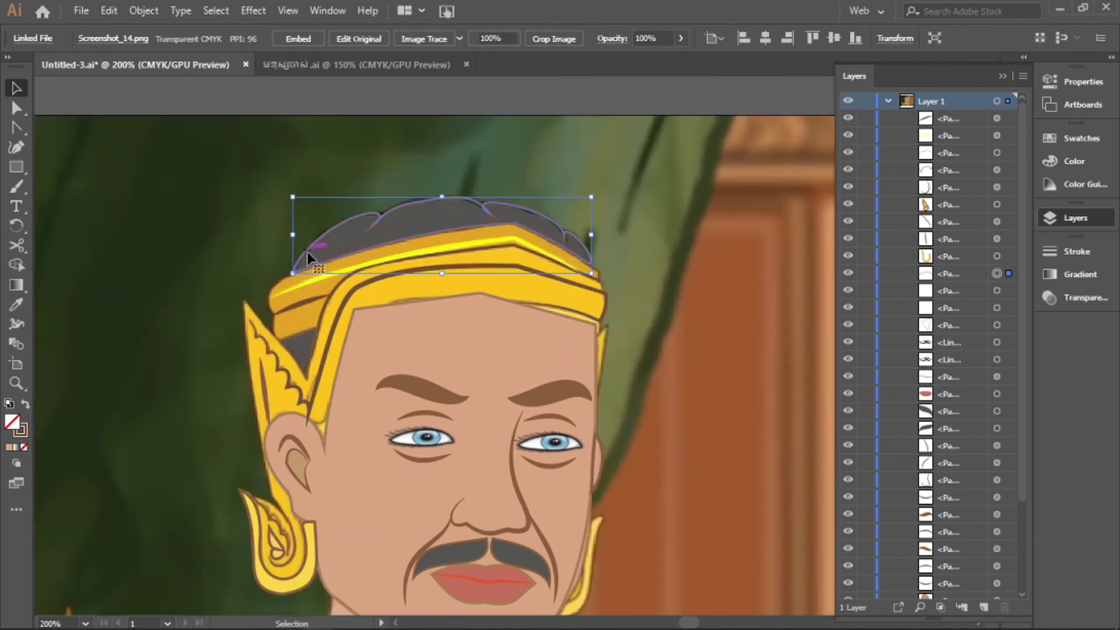
key("ctrl+z")
left_click(300, 344, "ctrl")
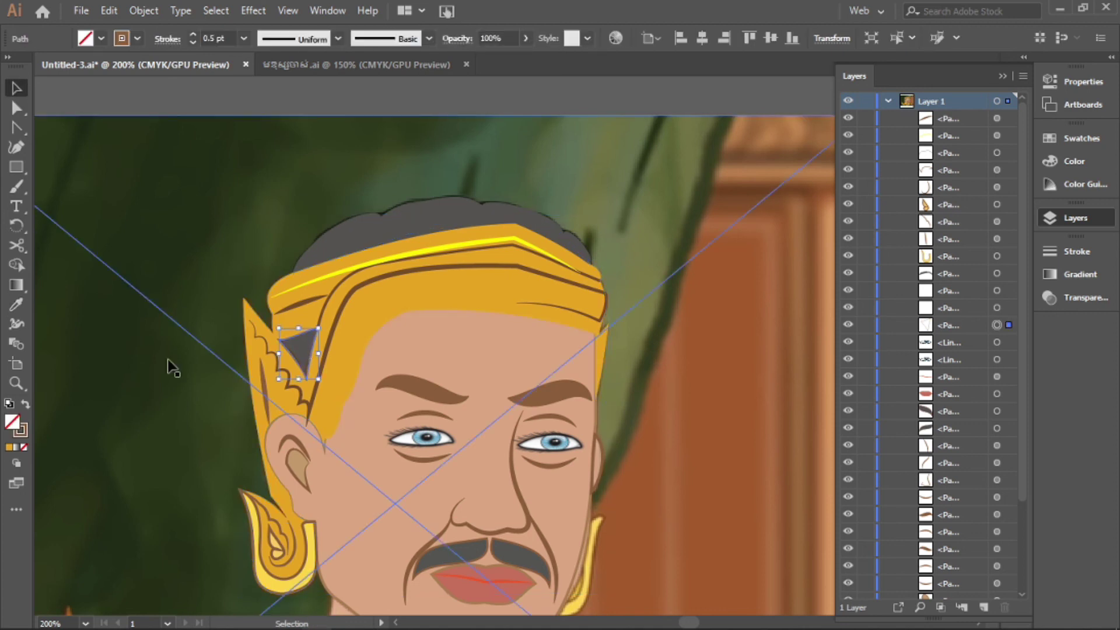
scroll(746, 432, "up", 2)
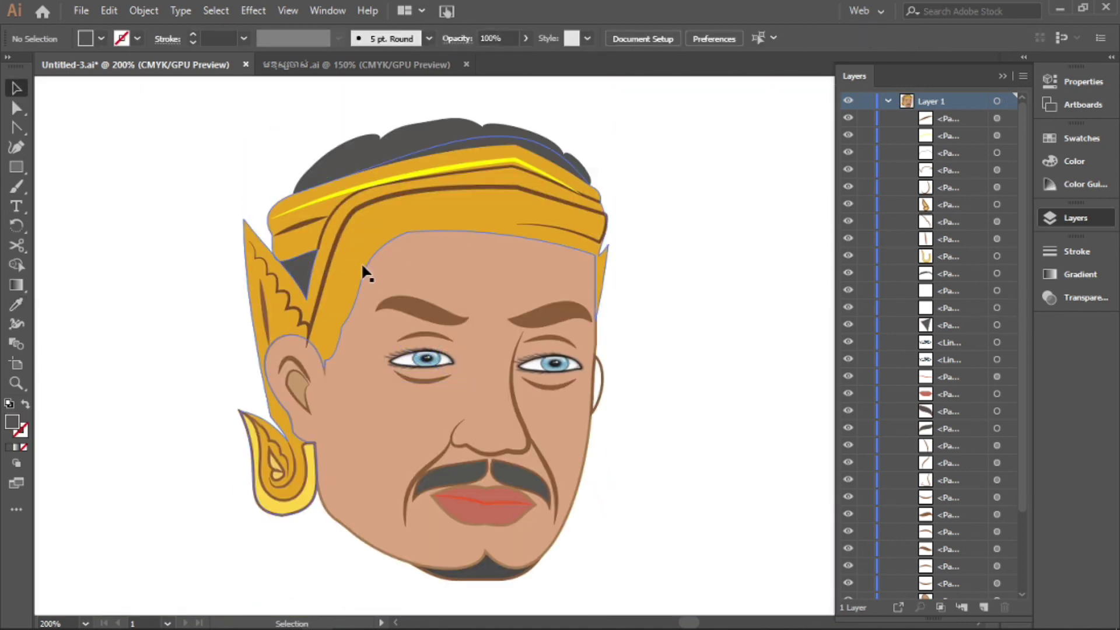
left_click(362, 262)
- Give the face outline an orange stroke and deselect it
left_click(137, 39)
left_click(41, 76)
left_click(694, 364)
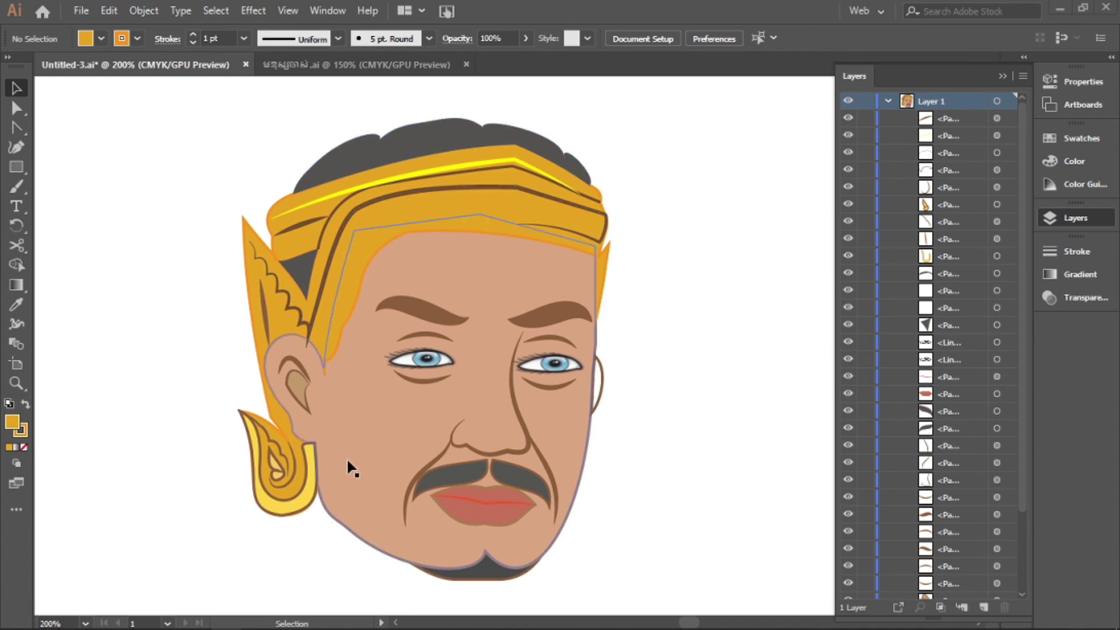
- Draw a two-point Pen line inside the right ear and bend it into a curved crease
left_click(596, 385)
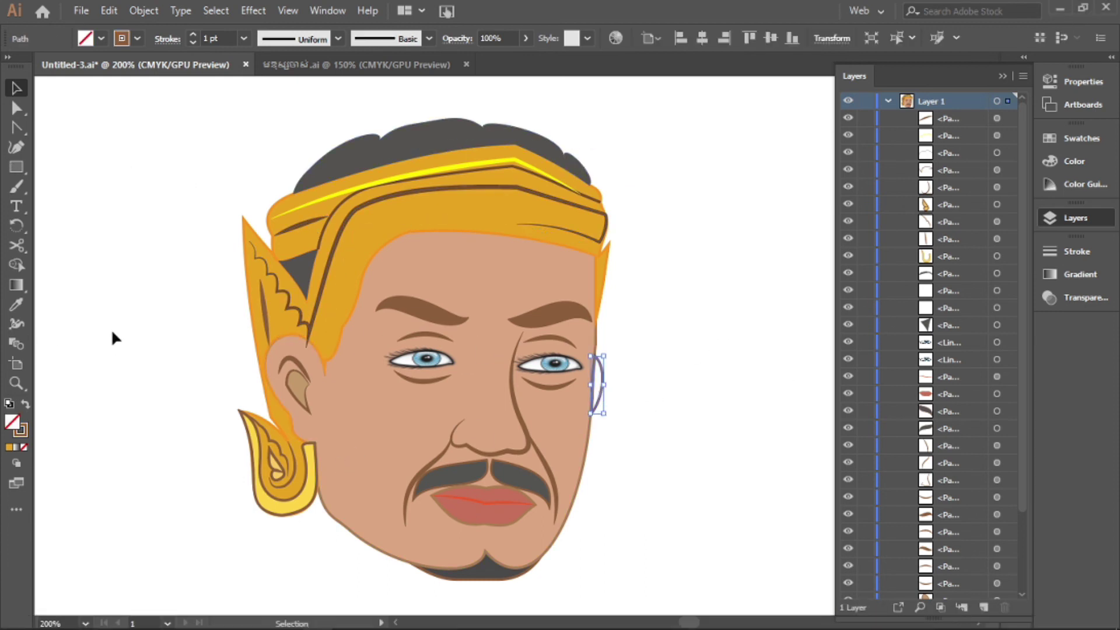
left_click(409, 280)
key("p")
scroll(631, 391, "up", 6)
left_click(354, 207)
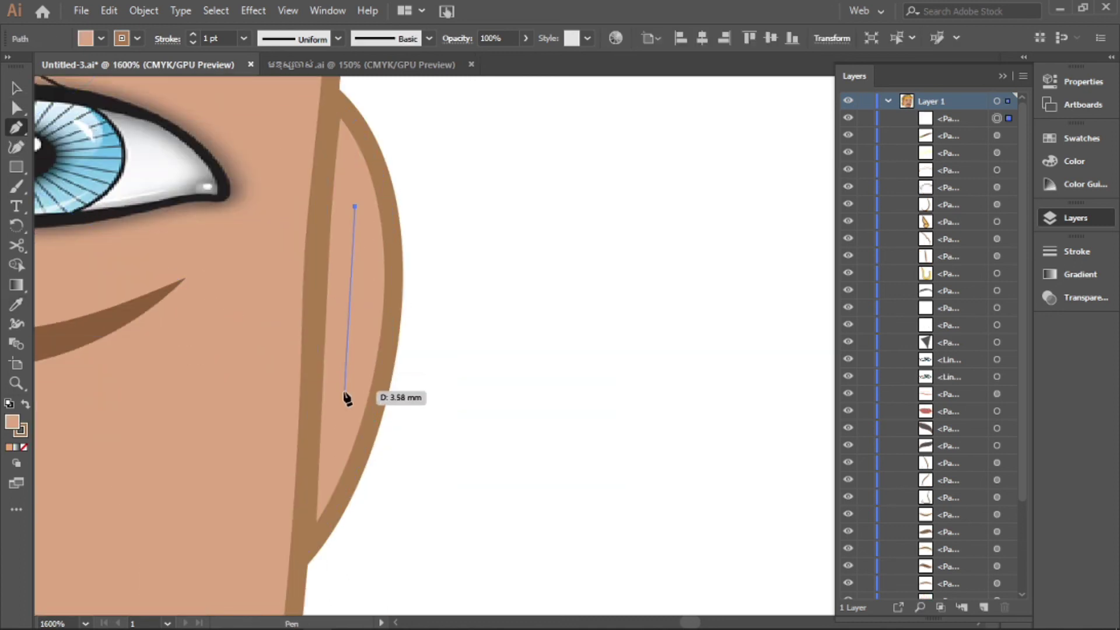
left_click(338, 412)
left_click_drag(346, 318, 364, 310)
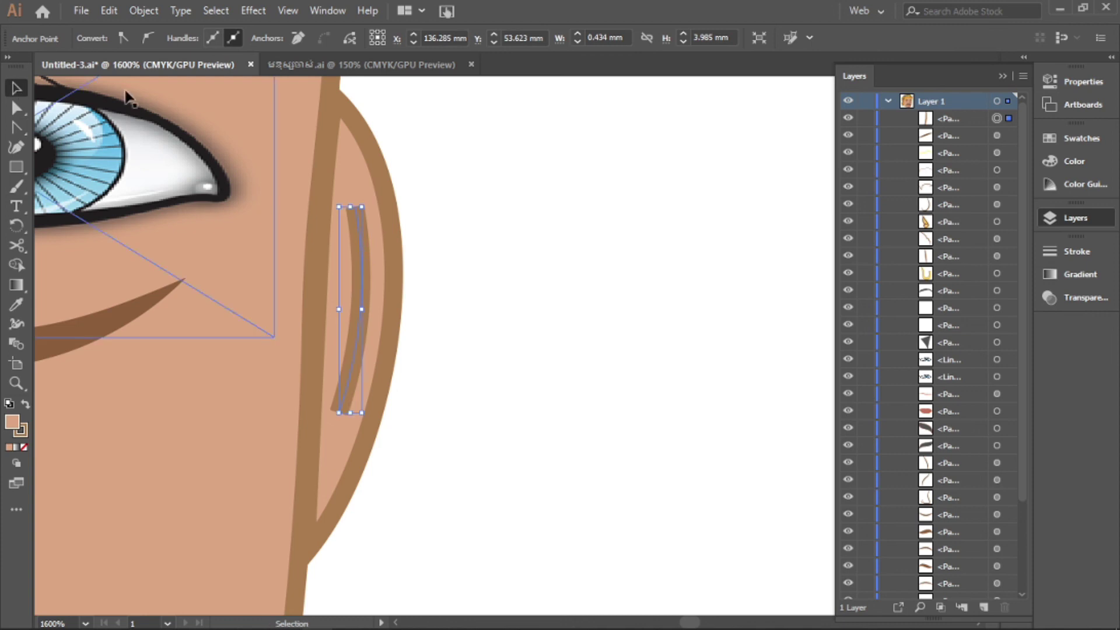
key("ctrl+shift+a")
key("ctrl+1")
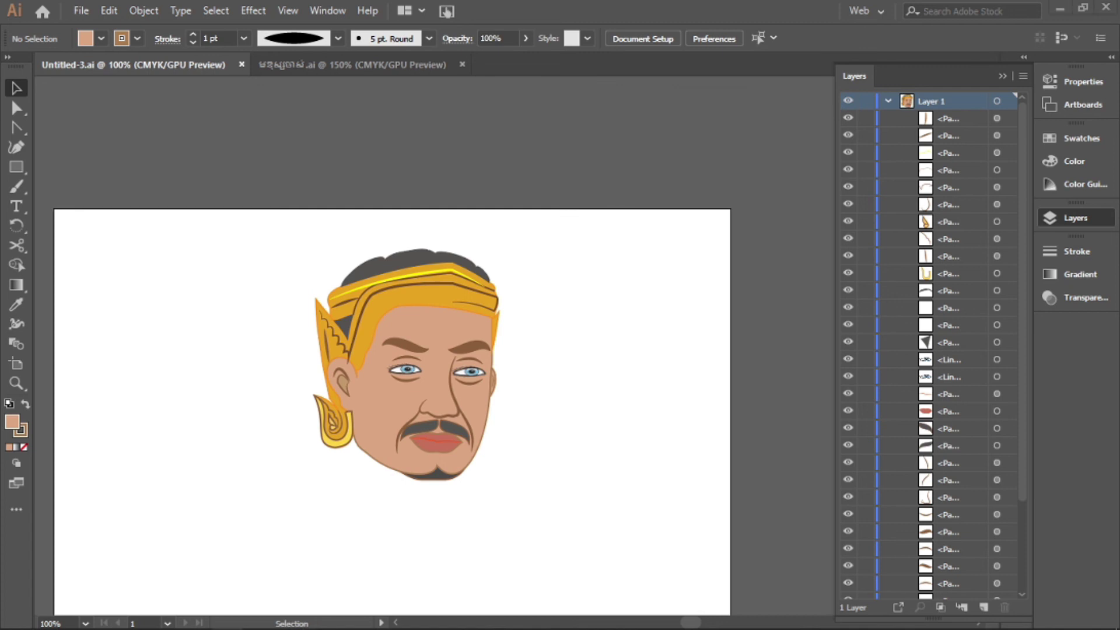
scroll(490, 295, "up", 5)
left_click(405, 195)
scroll(216, 361, "down", 2)
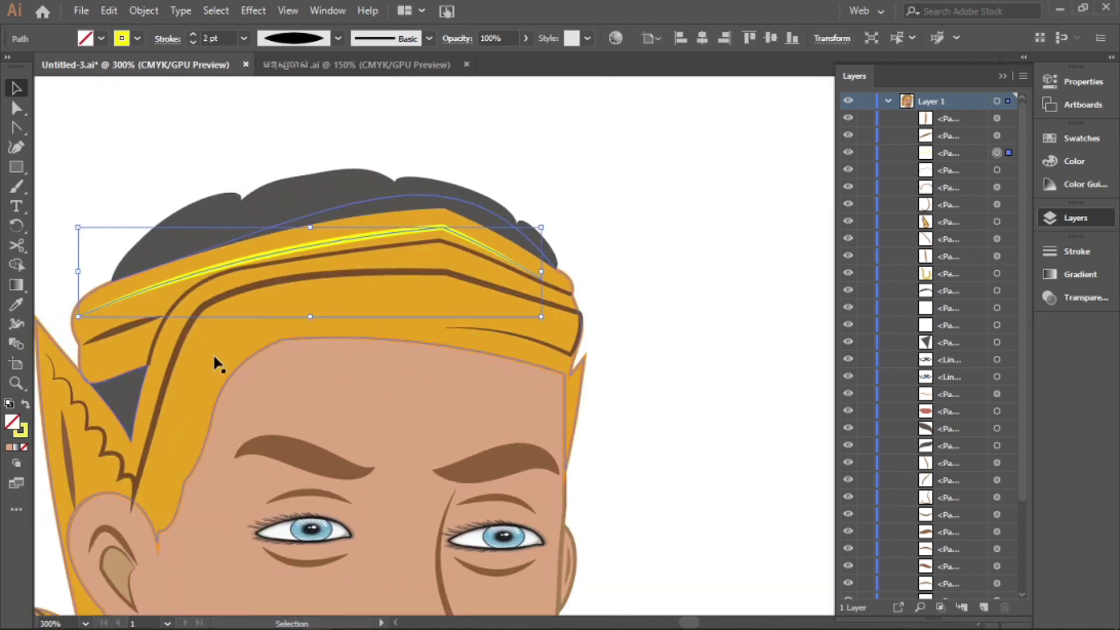
key("ctrl+shift+a")
scroll(350, 379, "down", 3)
scroll(707, 394, "down", 2)
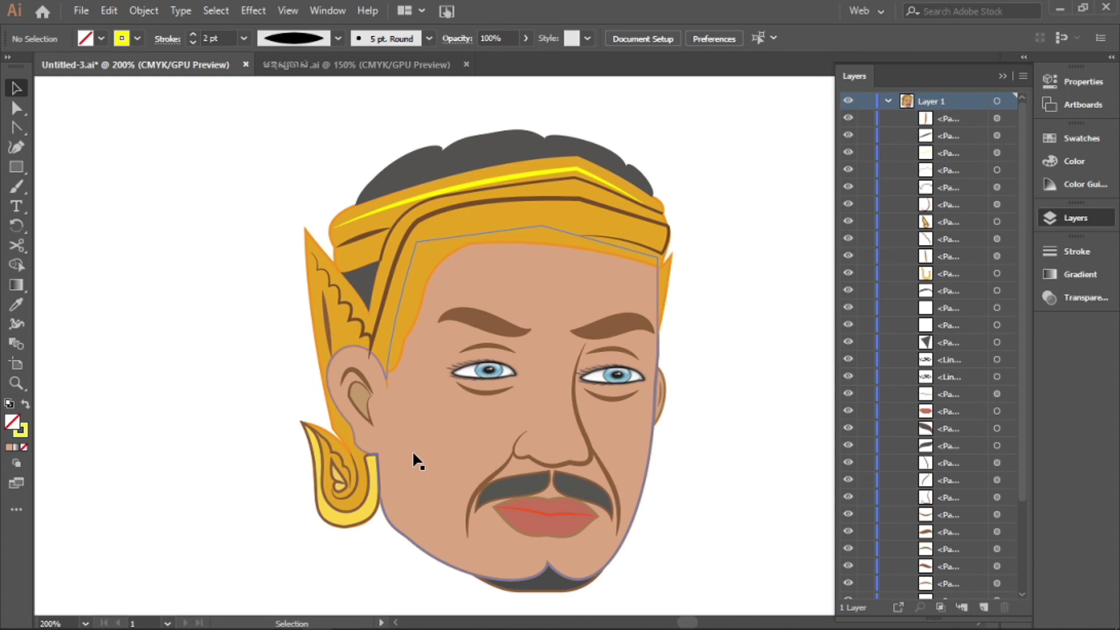